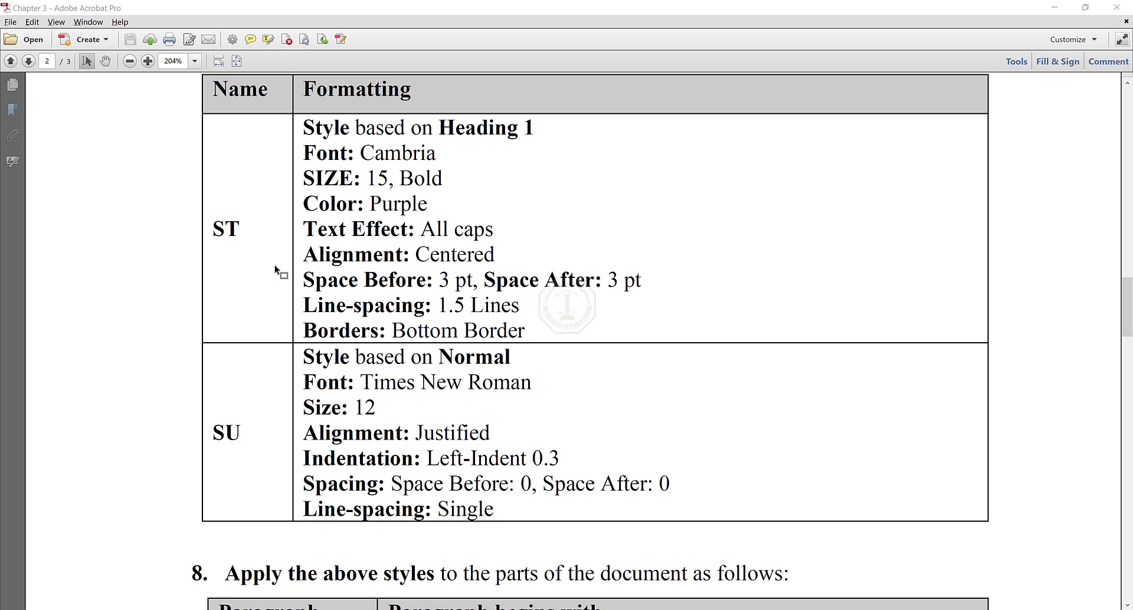
Review the formatting requirements for the ST and SU styles in the assignment table
click(226, 230)
double_click(226, 230)
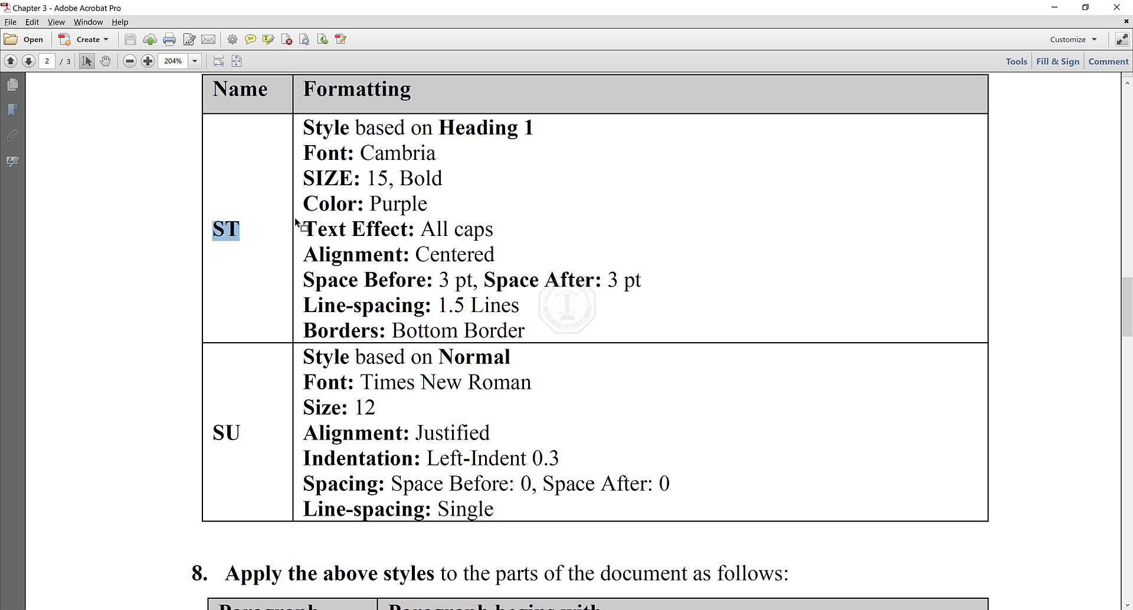
double_click(226, 432)
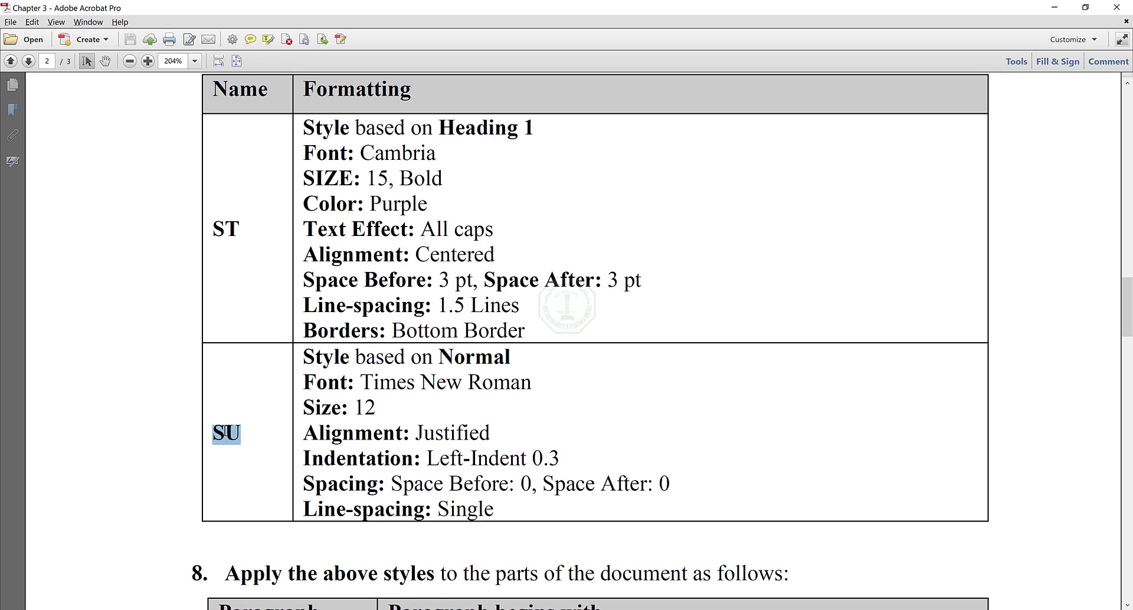
click(345, 242)
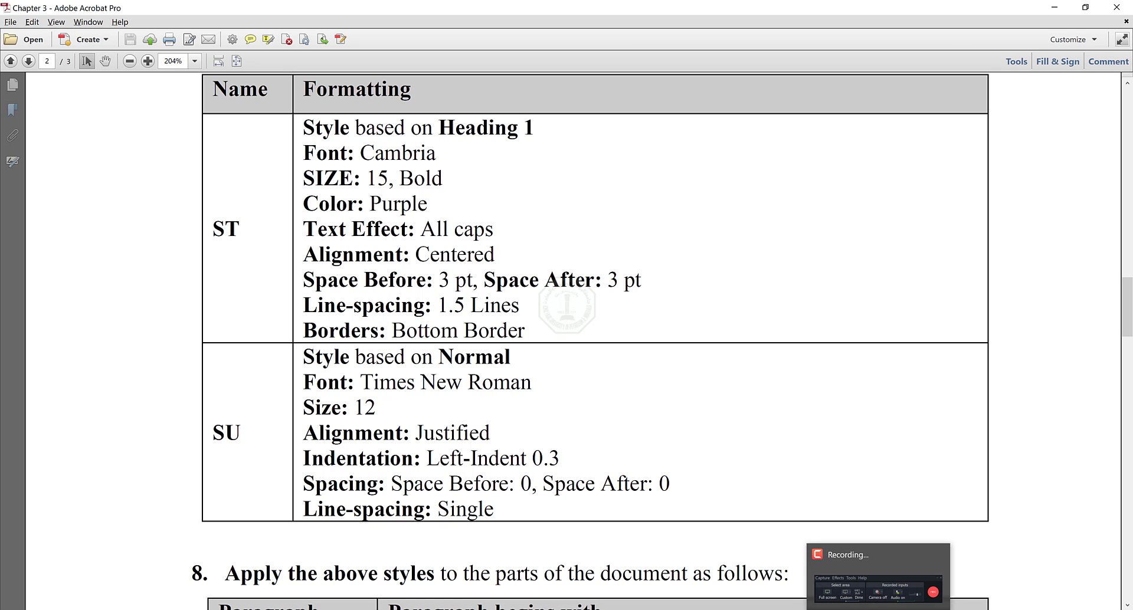
Switch to the 201-Week 05-Skeleton document in Word and reopen its Styles pane
click(798, 599)
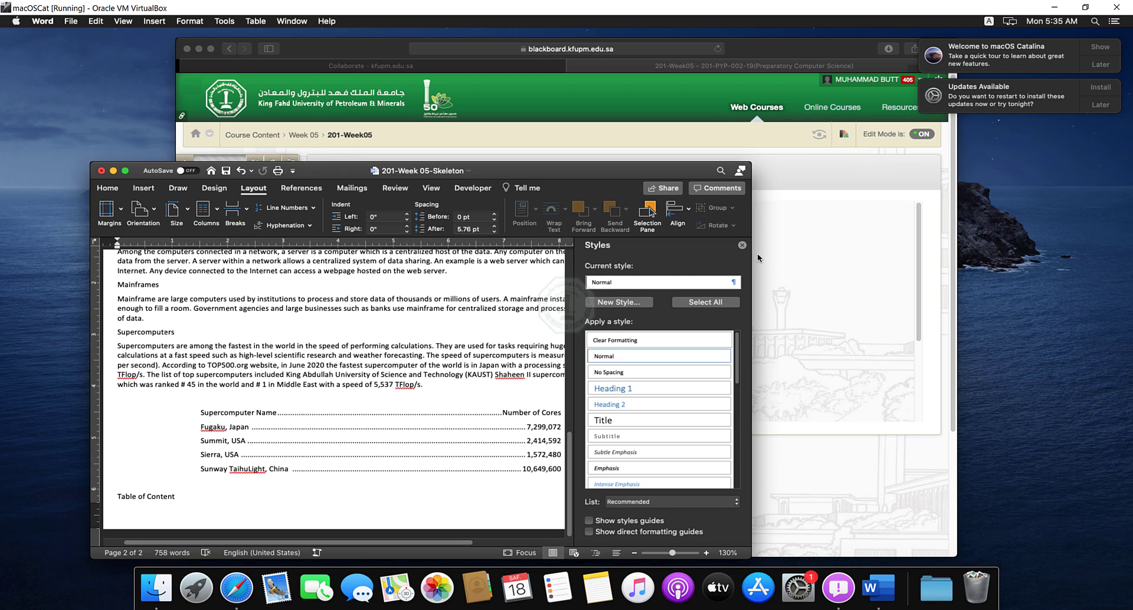
click(741, 245)
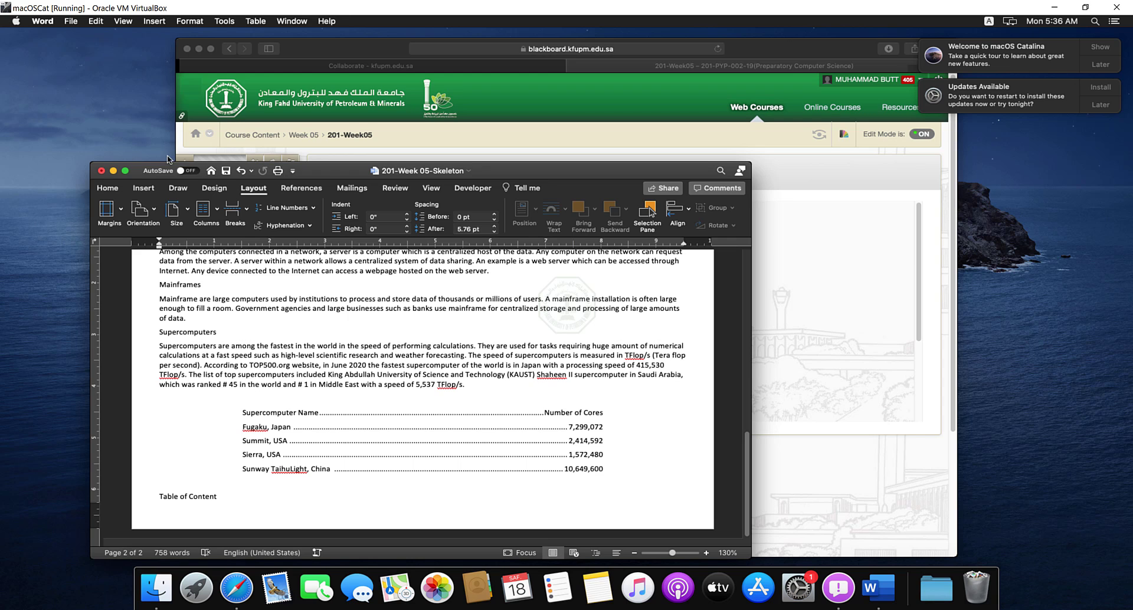
click(117, 188)
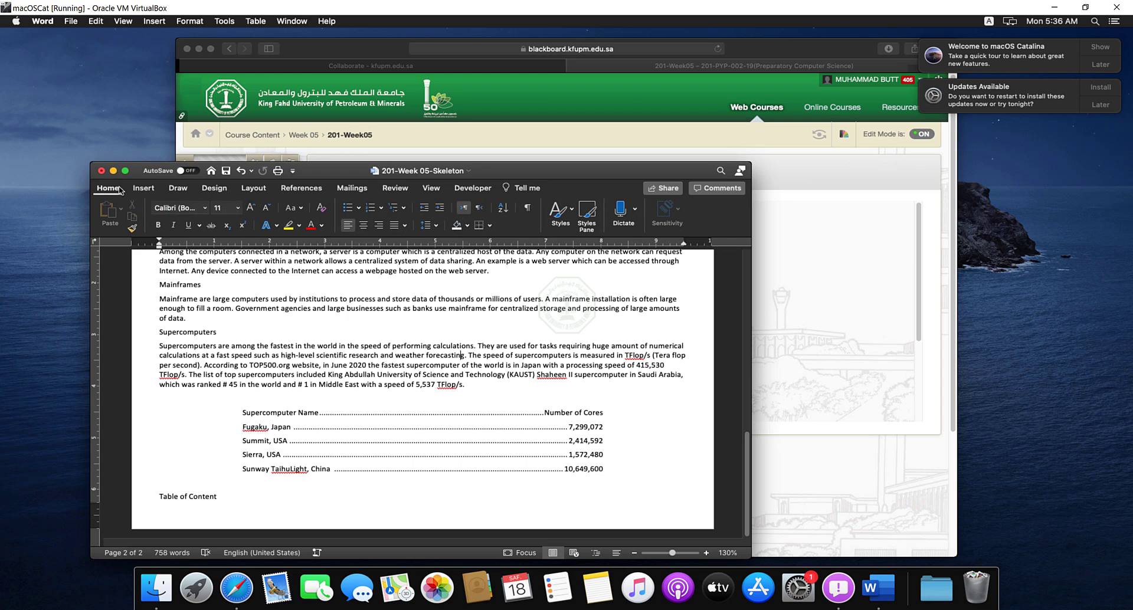
click(574, 211)
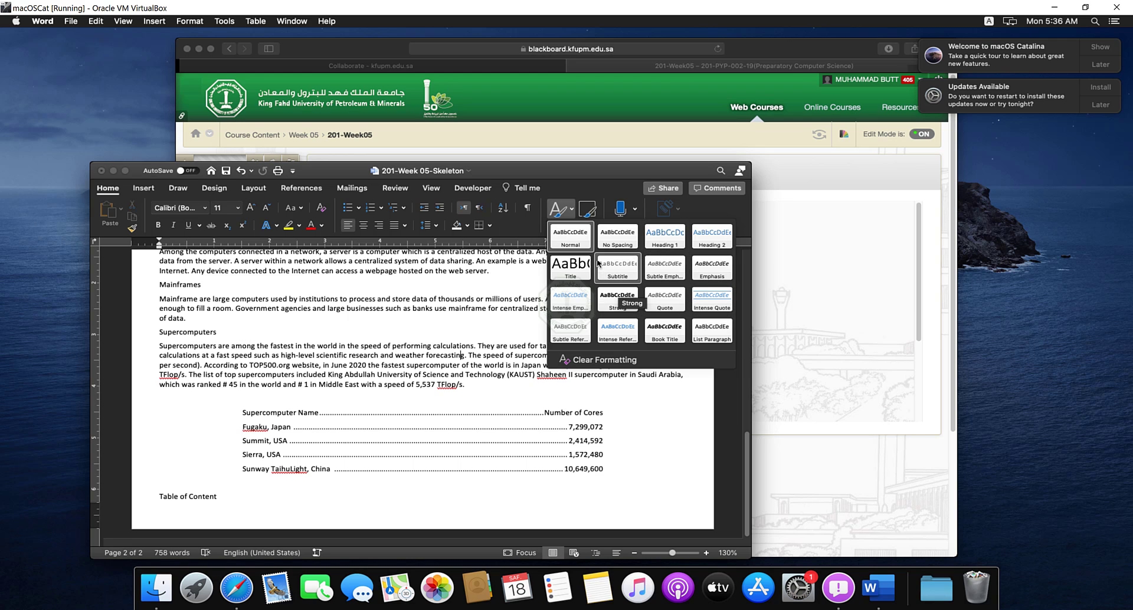
click(577, 178)
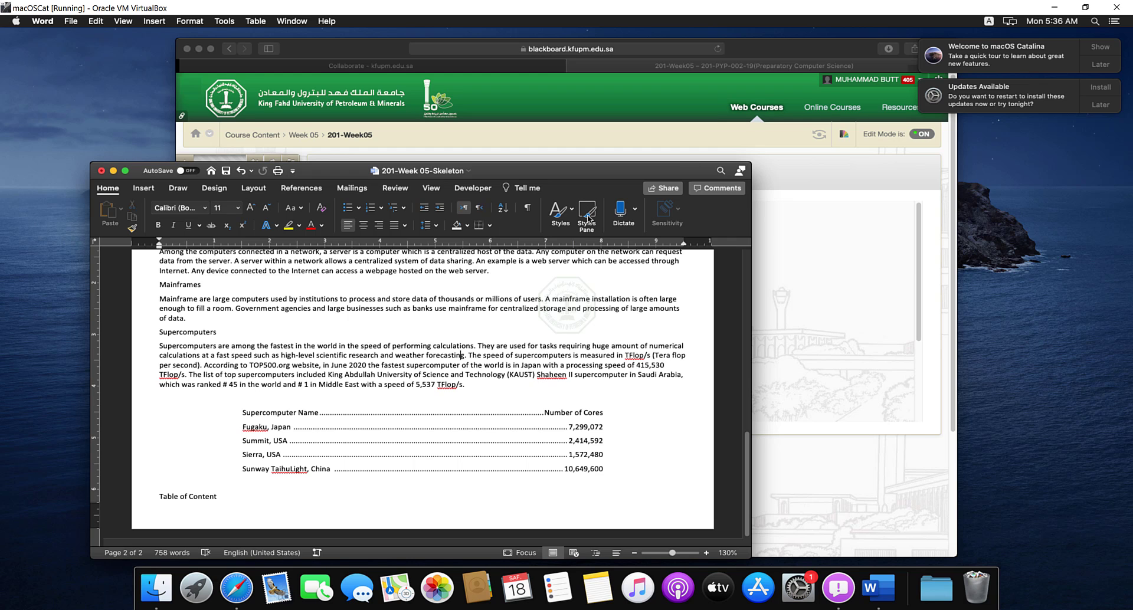
drag(579, 227, 589, 233)
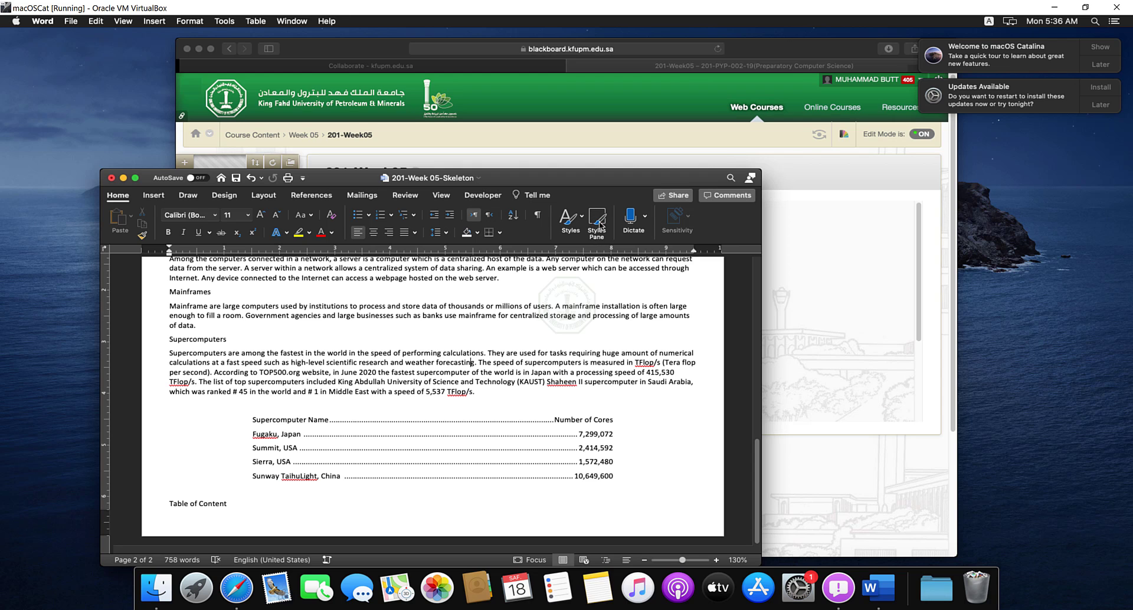
click(597, 223)
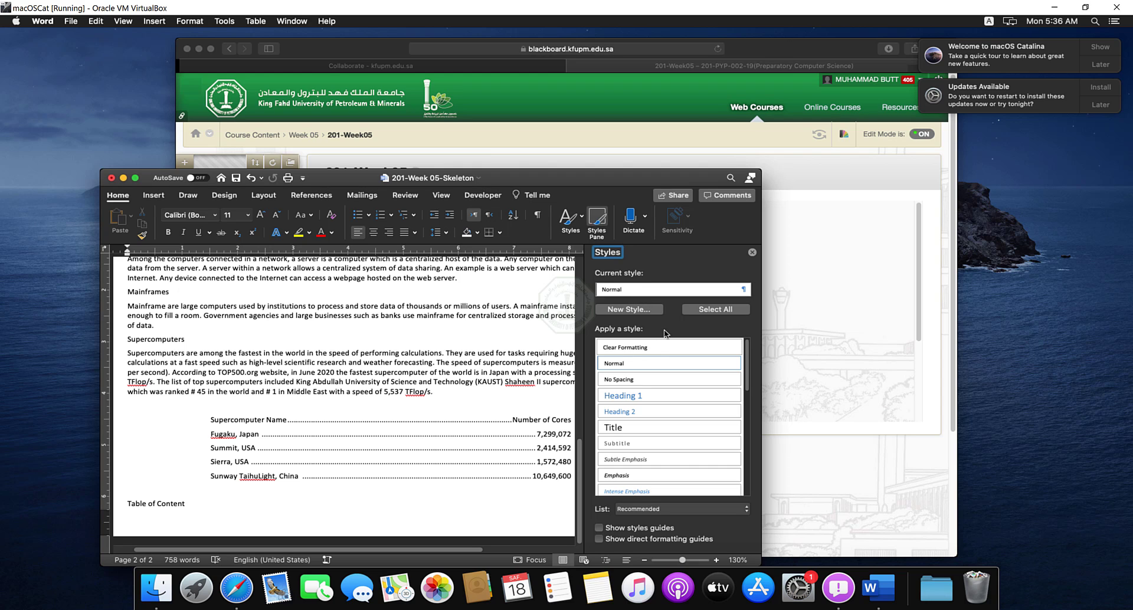
Start a new paragraph style named ST and base it on Heading 1
click(633, 309)
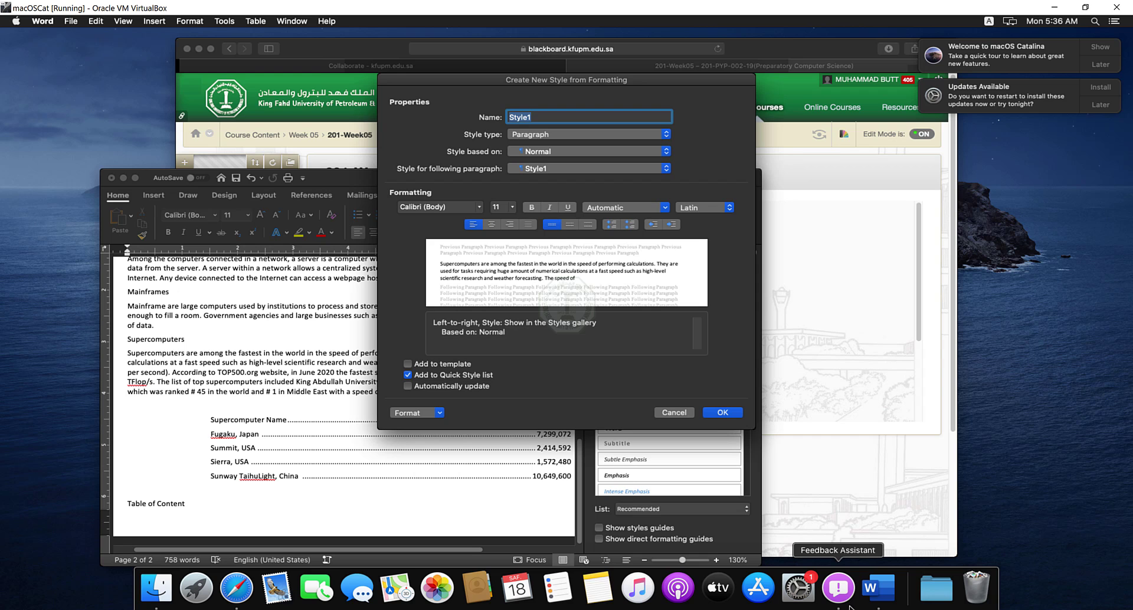
mouse_move(800, 608)
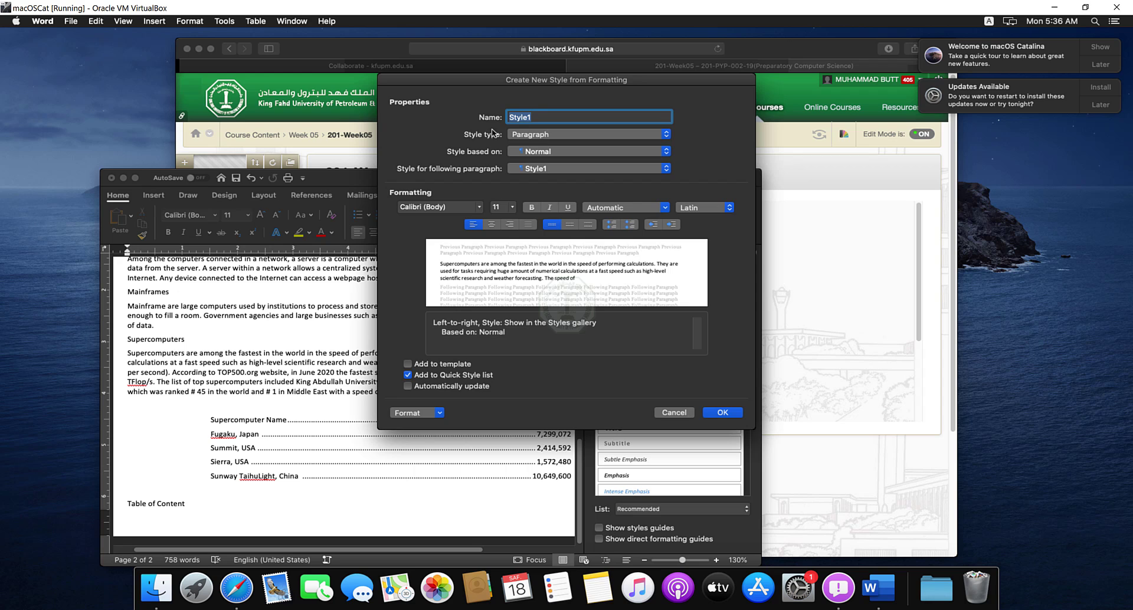
text(ST)
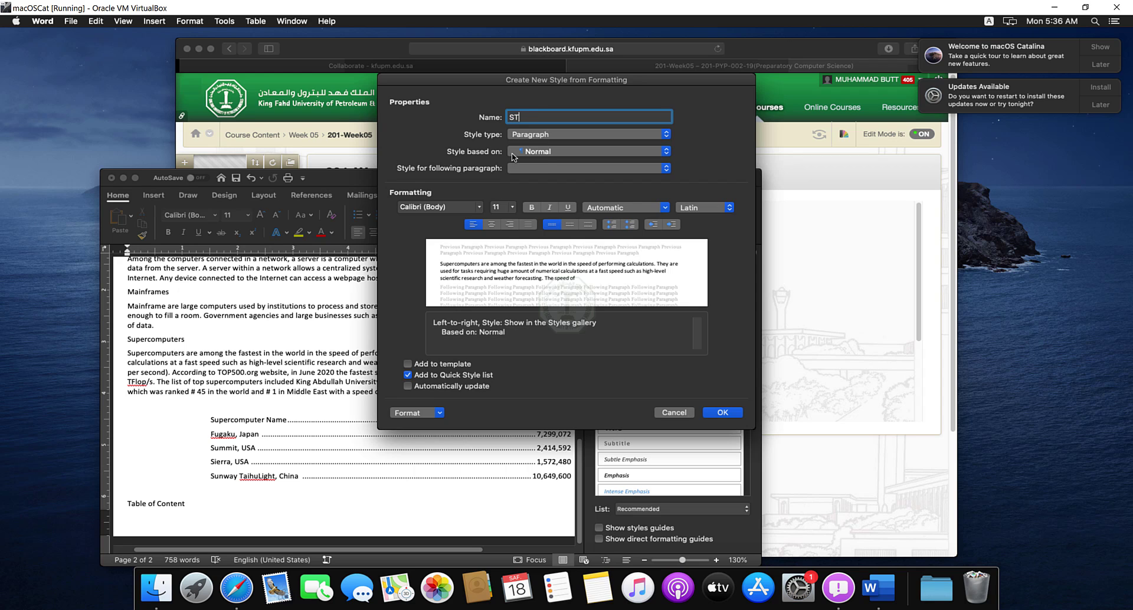
click(539, 155)
click(539, 169)
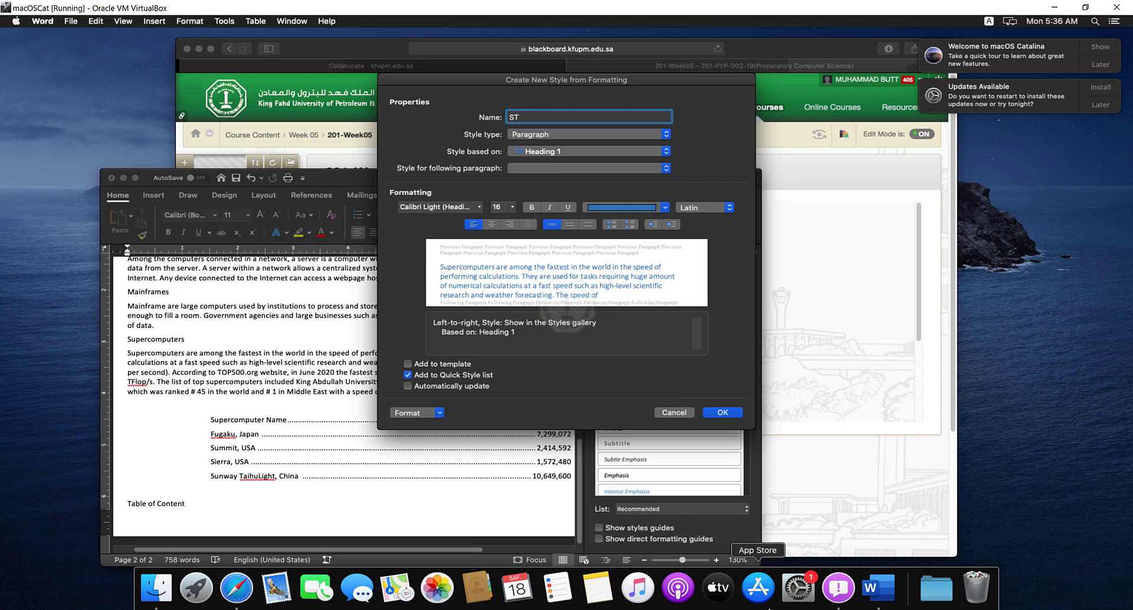
Check the required font in the Chapter 3 PDF, return to Word and set the ST style's font to Cambria
click(810, 568)
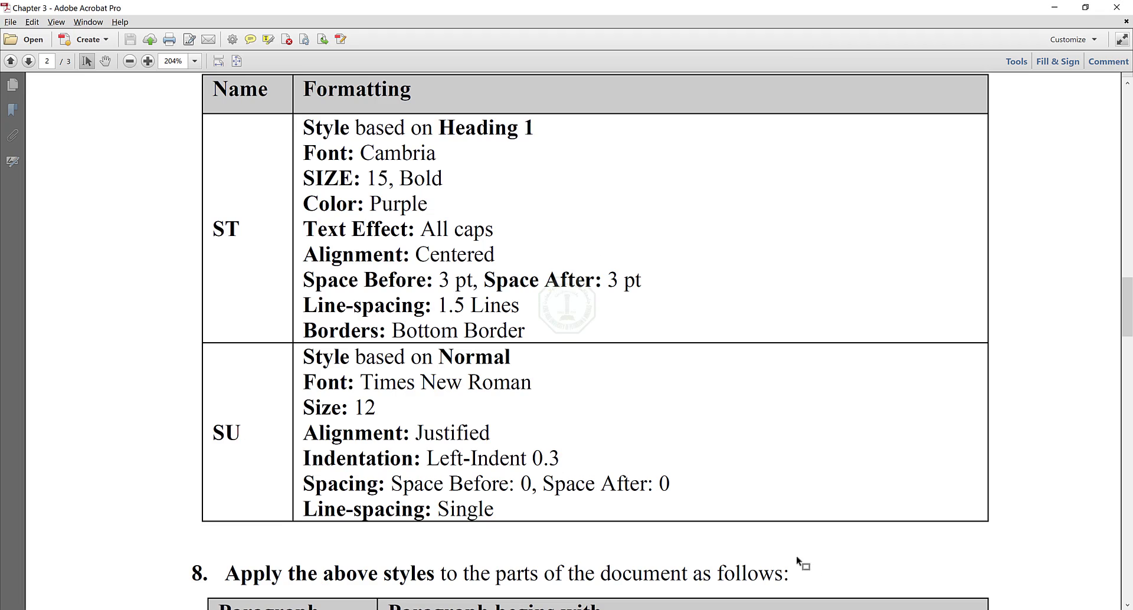
click(386, 151)
click(800, 609)
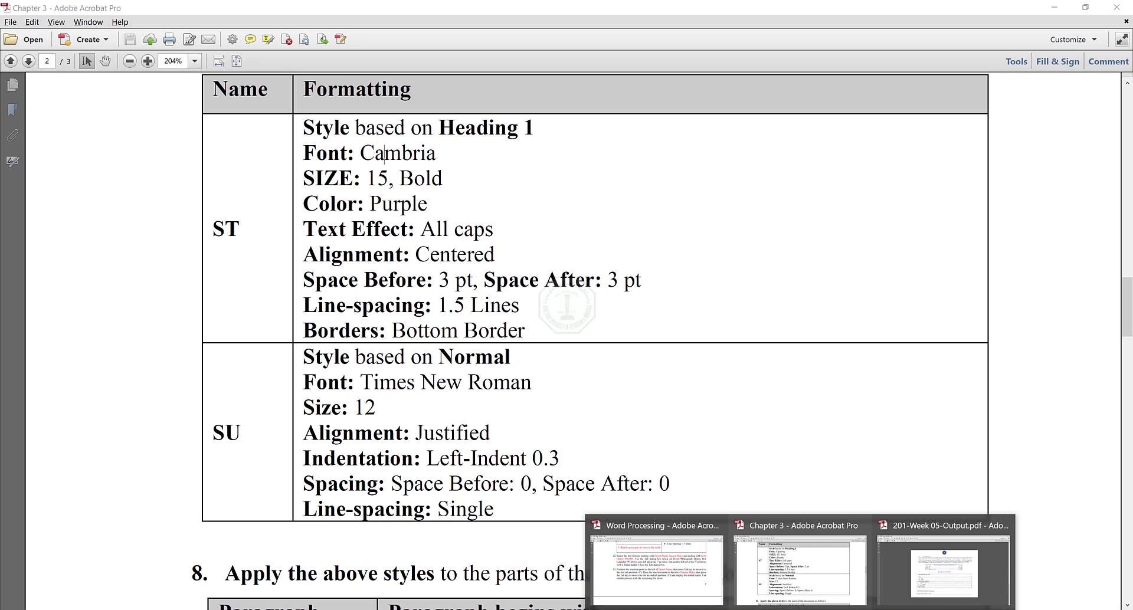
click(769, 609)
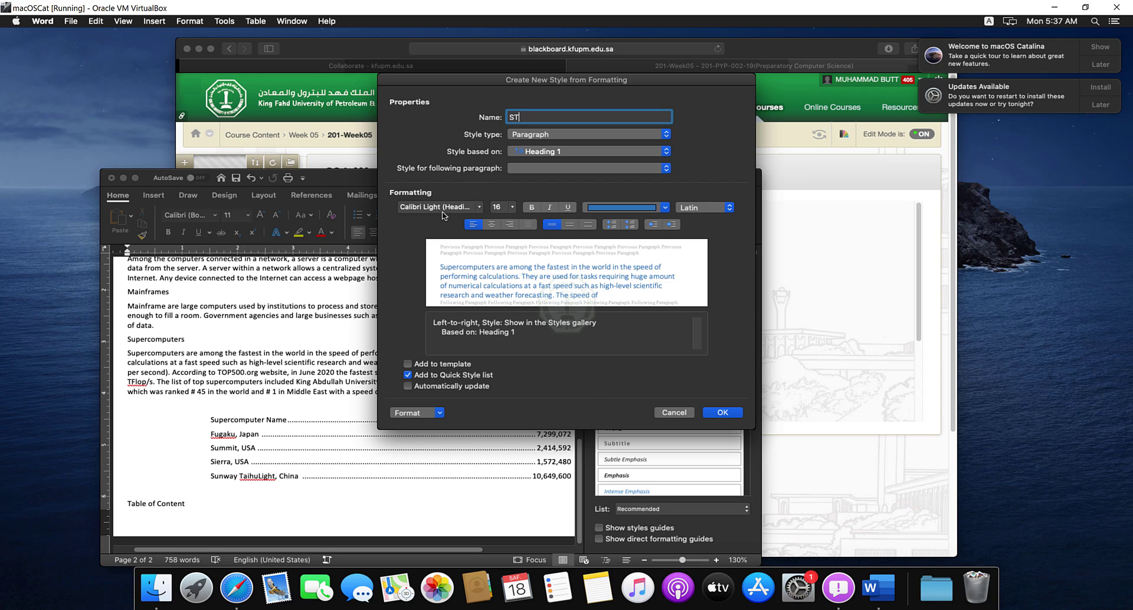
click(451, 208)
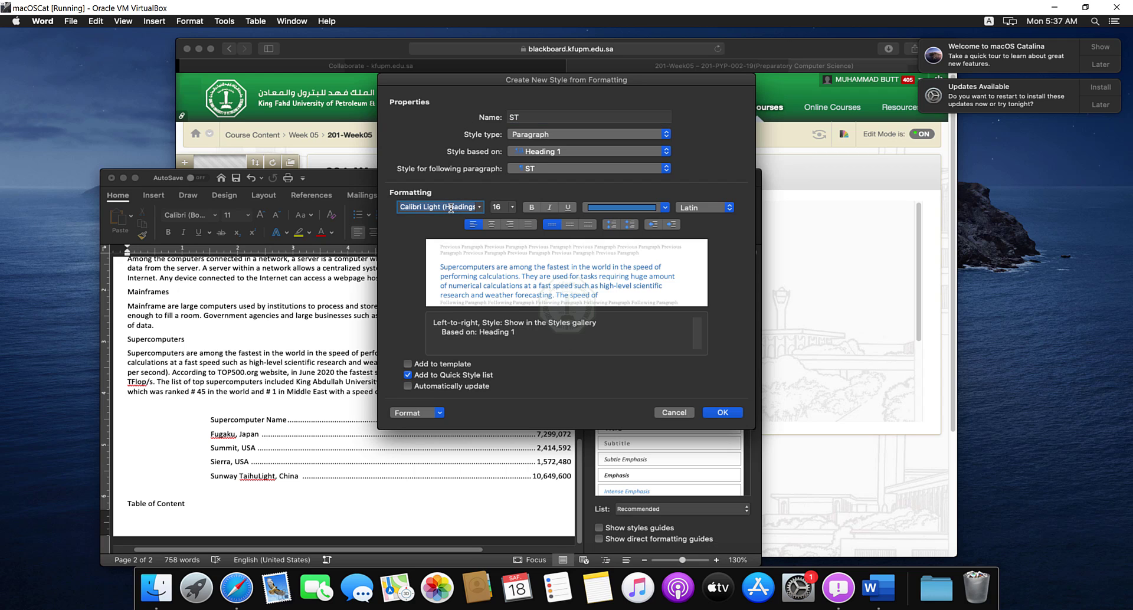
text(CA)
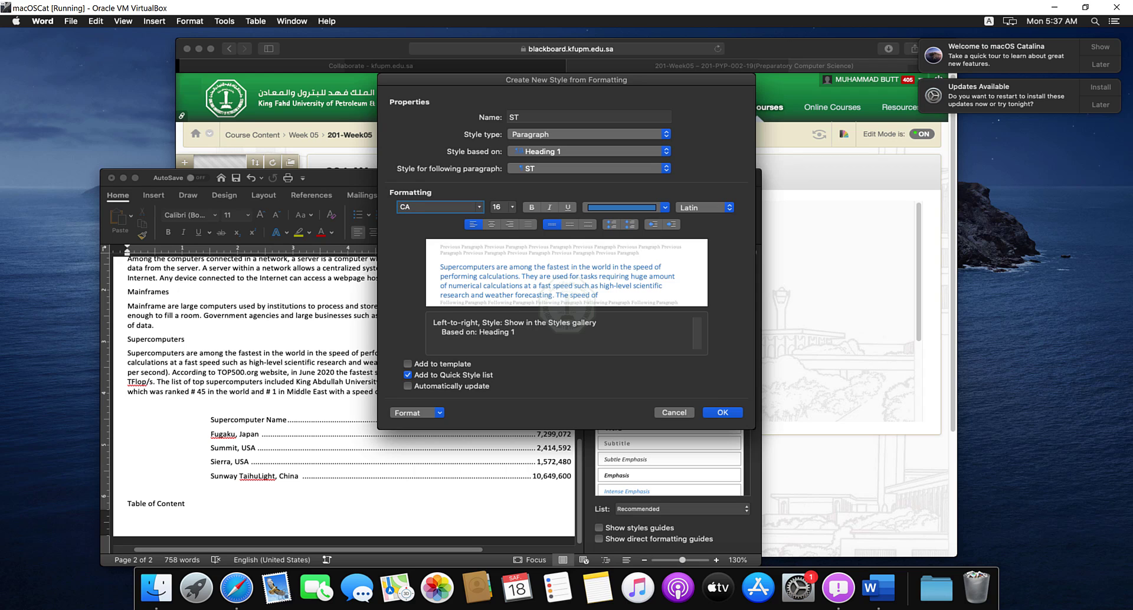
text(MBRIA)
Set the ST style's font size to 15 and make it bold, consulting the Chapter 3 PDF
click(496, 206)
text(16)
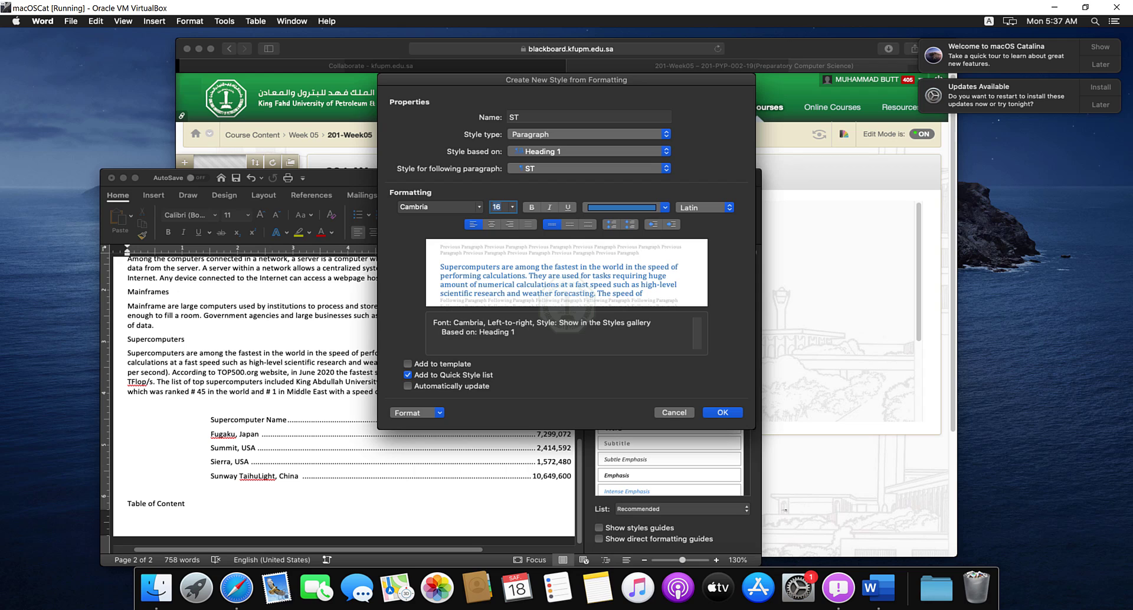
text(15)
mouse_move(805, 608)
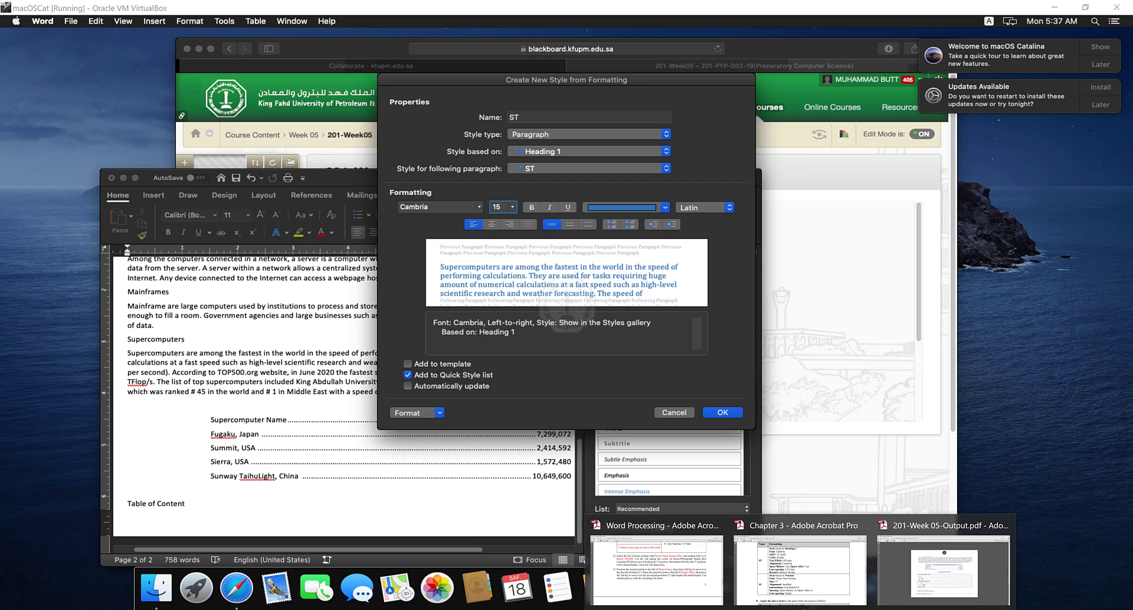
click(801, 589)
click(531, 211)
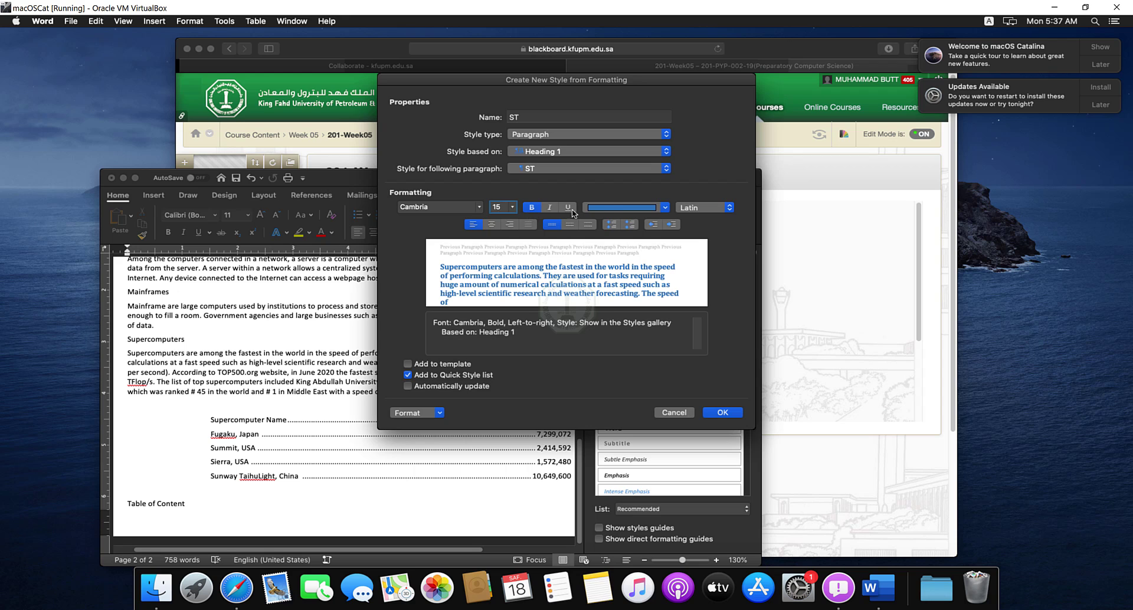
Set the ST style's font color to standard Purple and apply the All caps effect
click(615, 210)
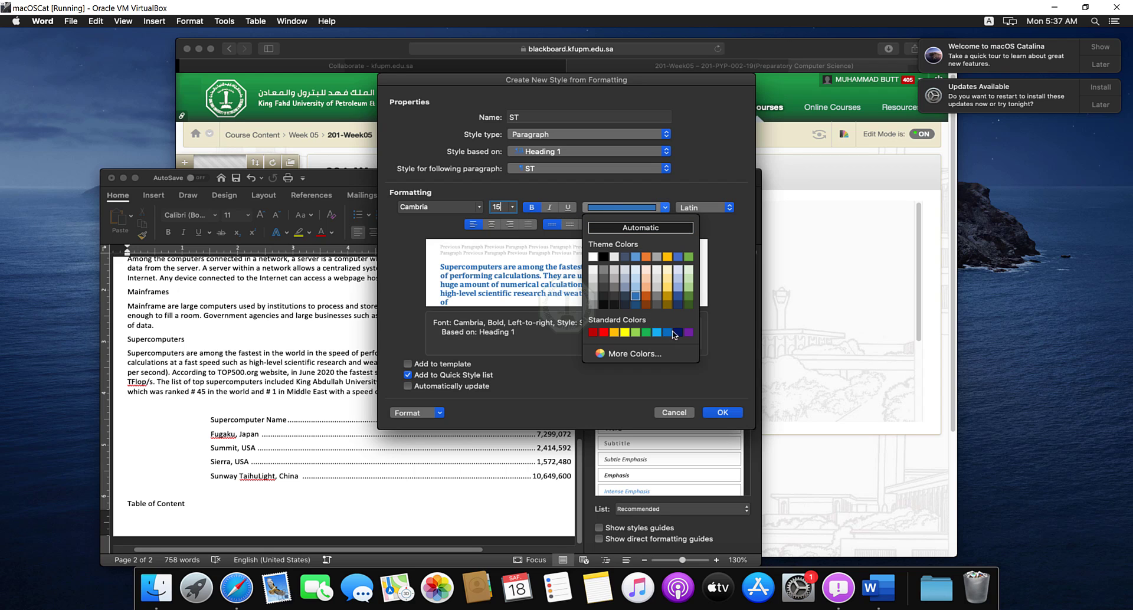
click(688, 333)
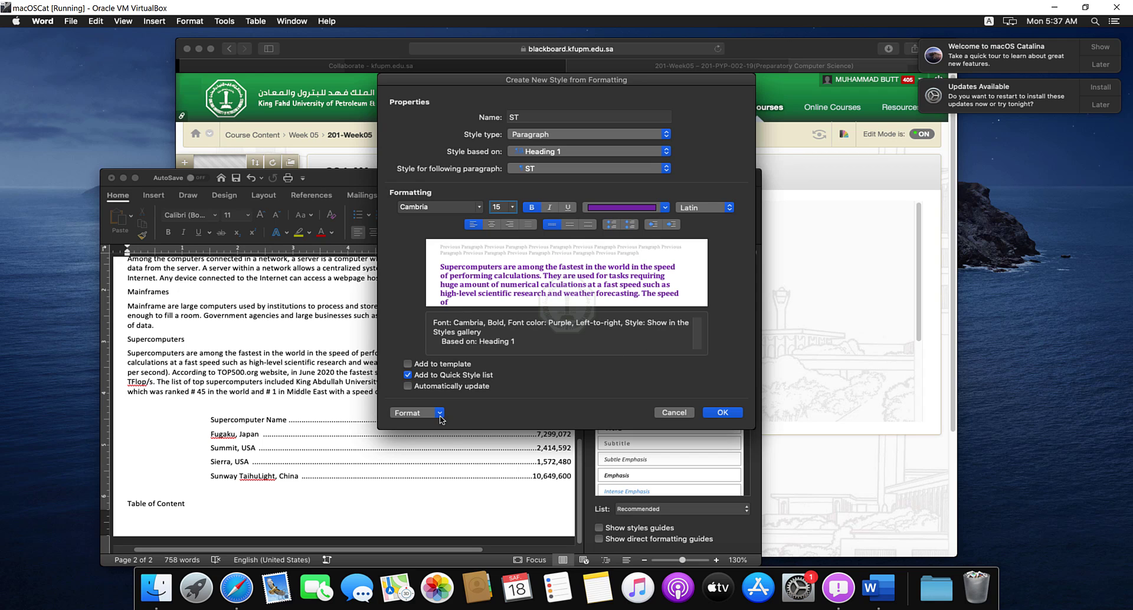
click(439, 413)
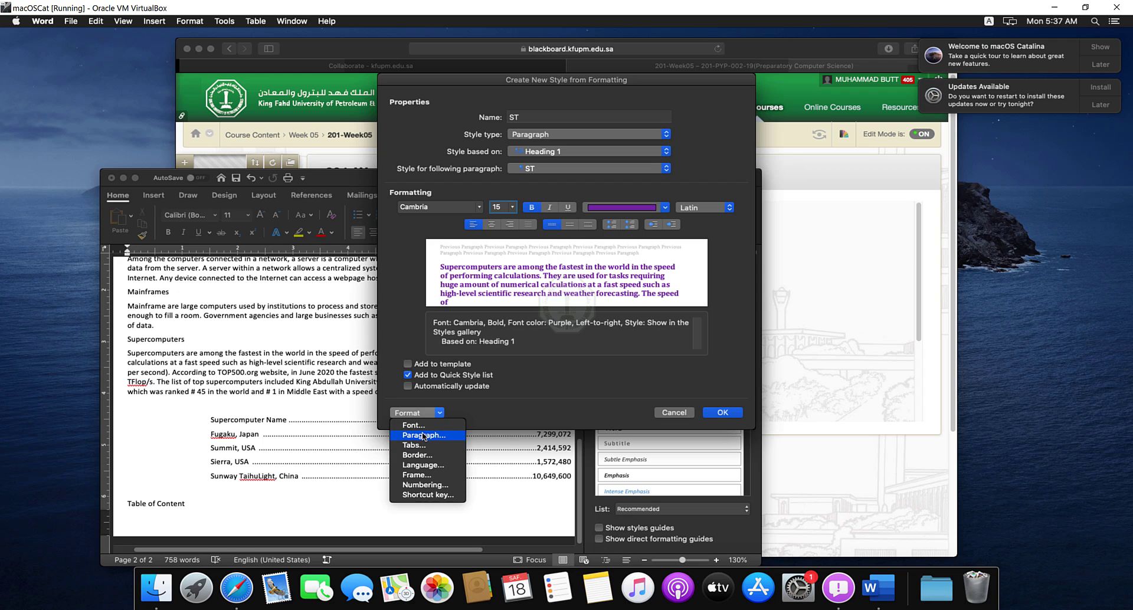
click(412, 427)
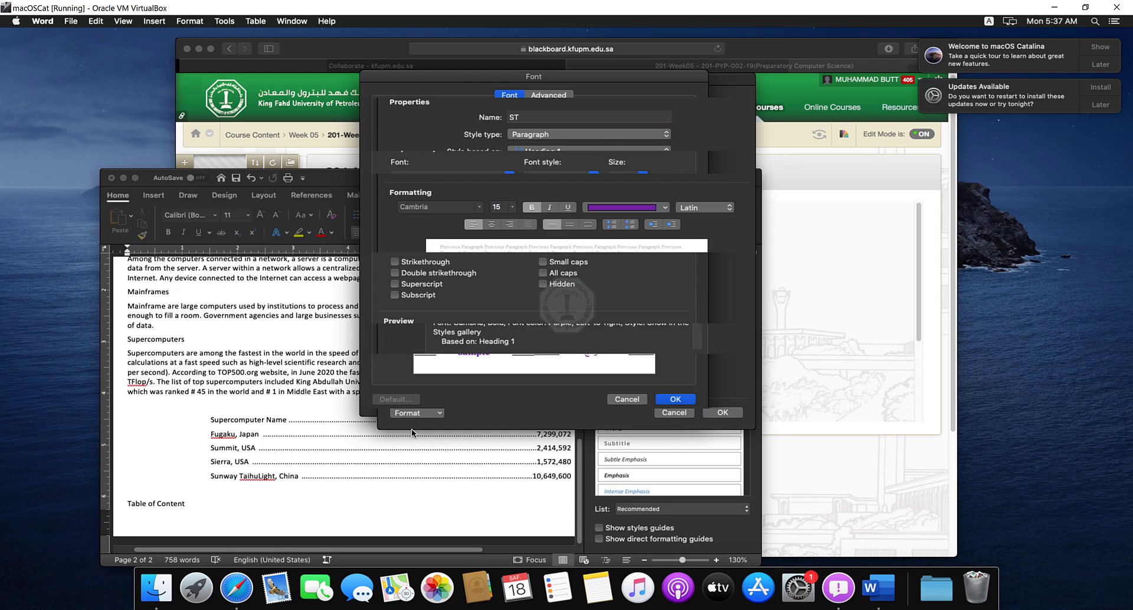
click(563, 273)
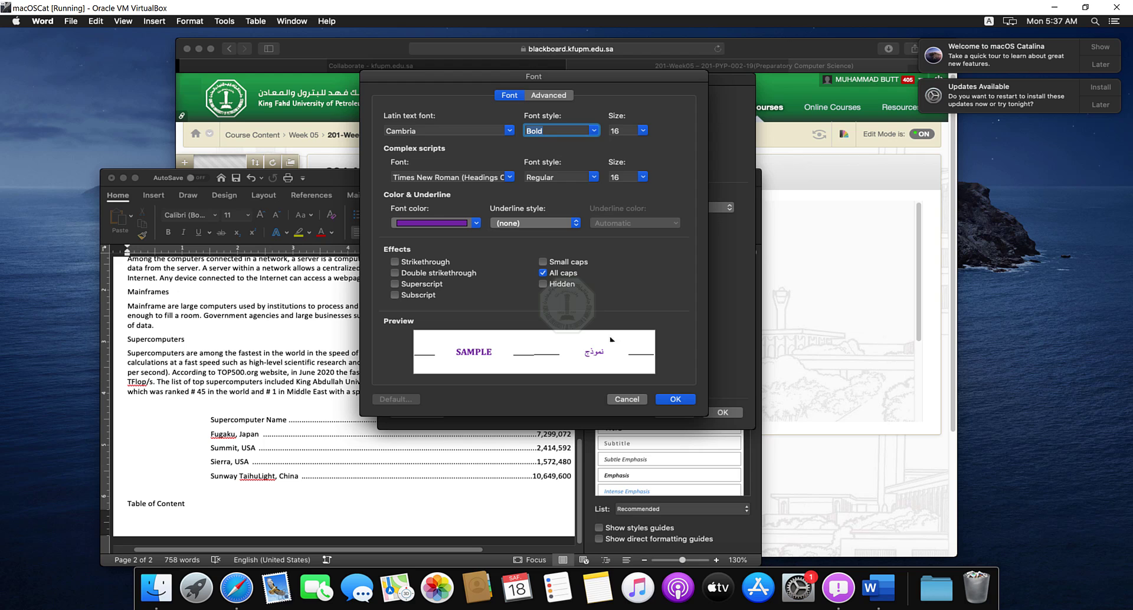
click(672, 400)
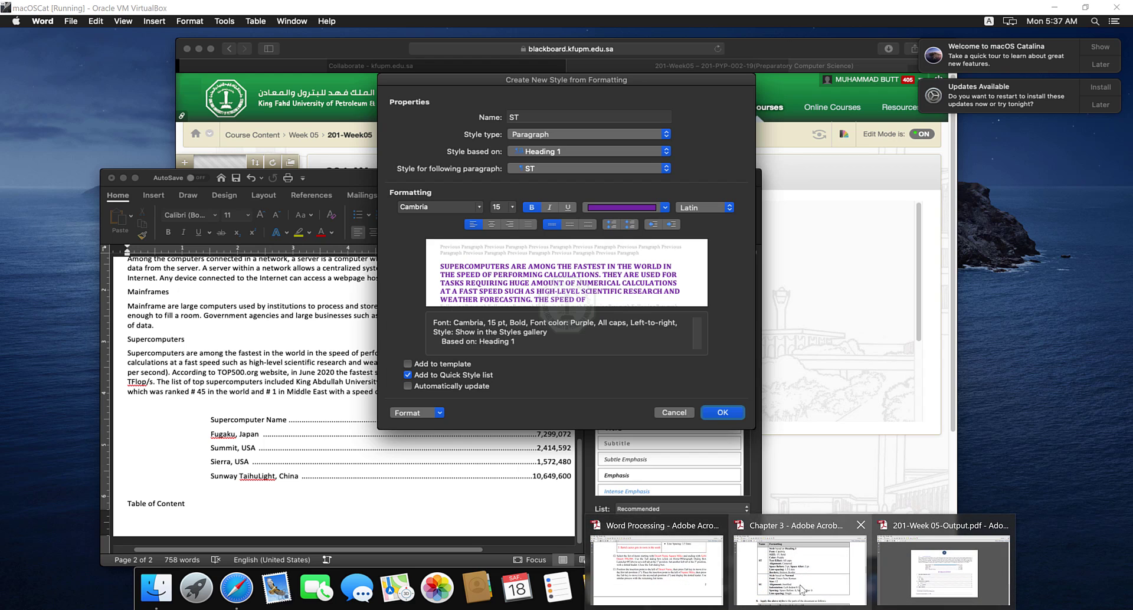
Check the ST alignment, spacing and border requirements in the Chapter 3 PDF, then return to Word and center the style's alignment
click(802, 584)
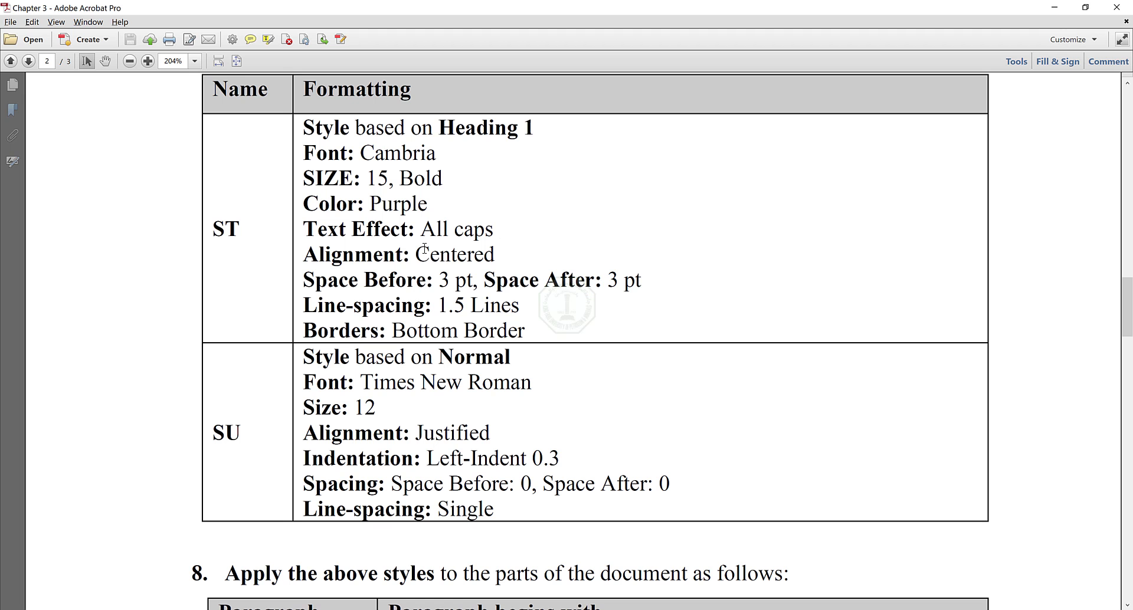
drag(425, 251, 601, 302)
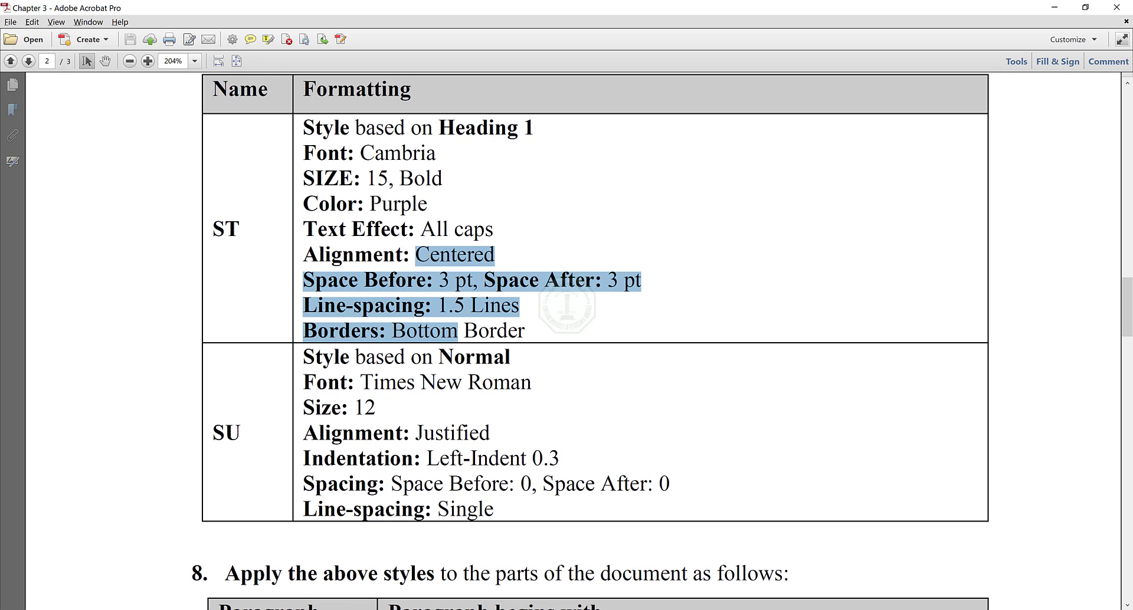
key(alt+Tab)
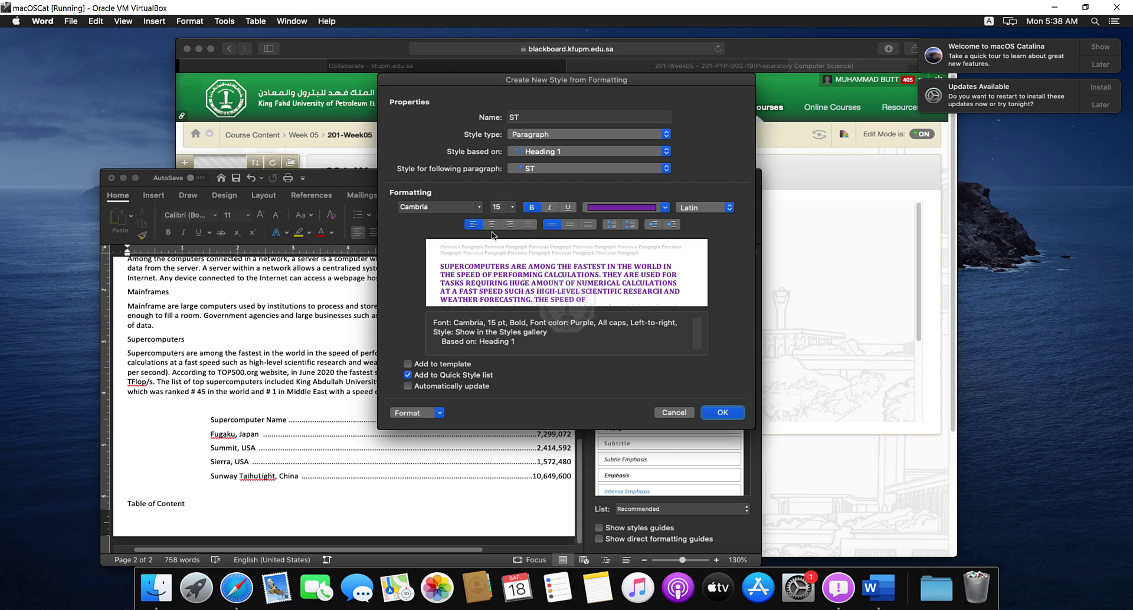
click(491, 225)
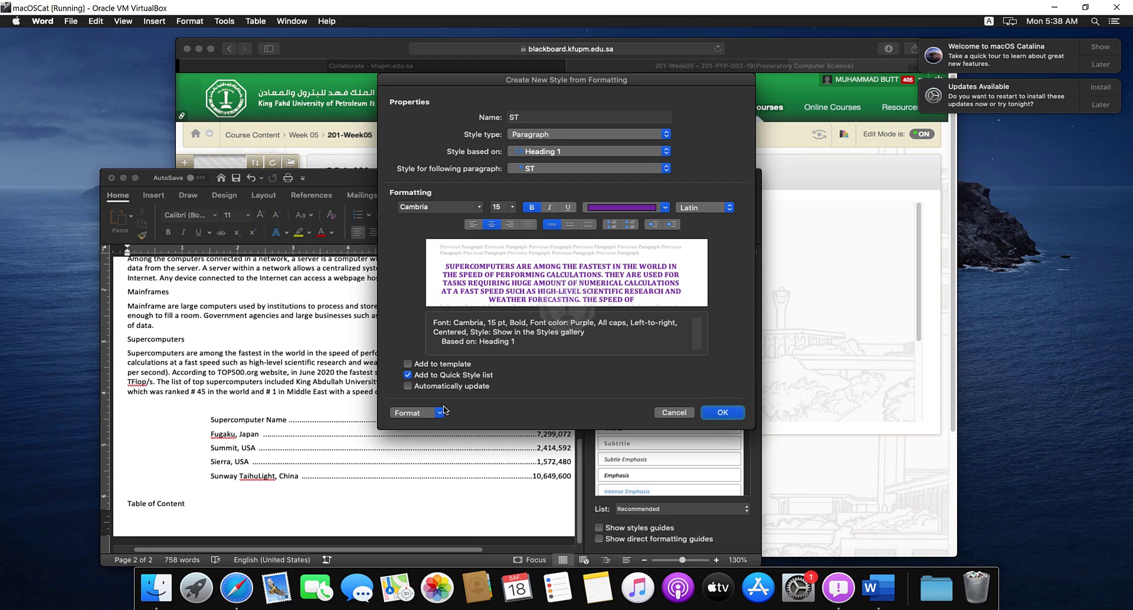
Set the ST style's paragraph spacing to 3 pt before and 3 pt after
click(440, 413)
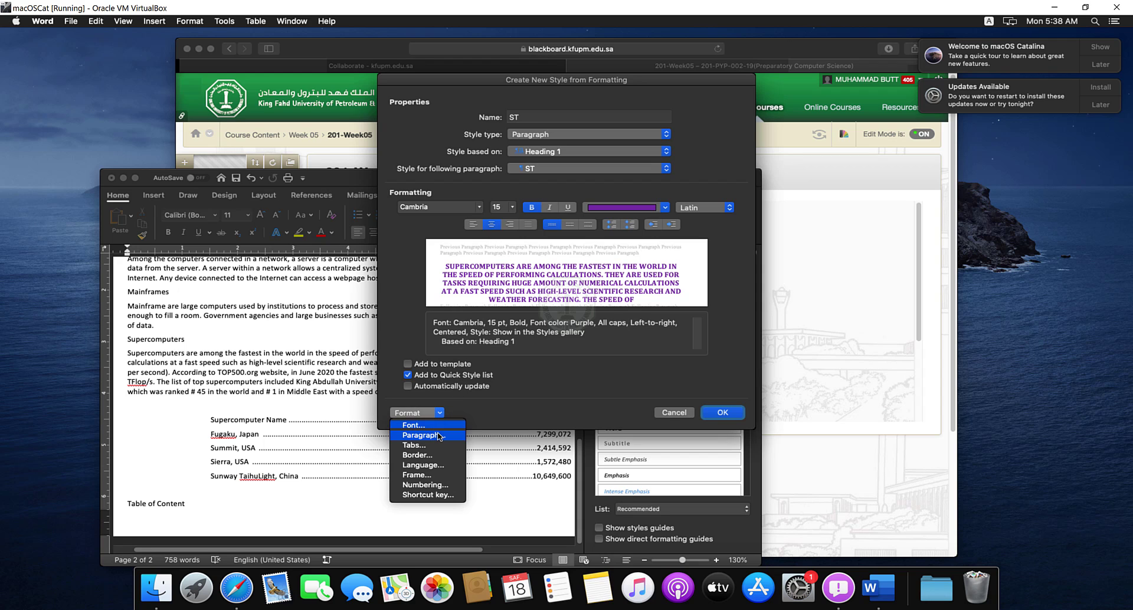
click(438, 435)
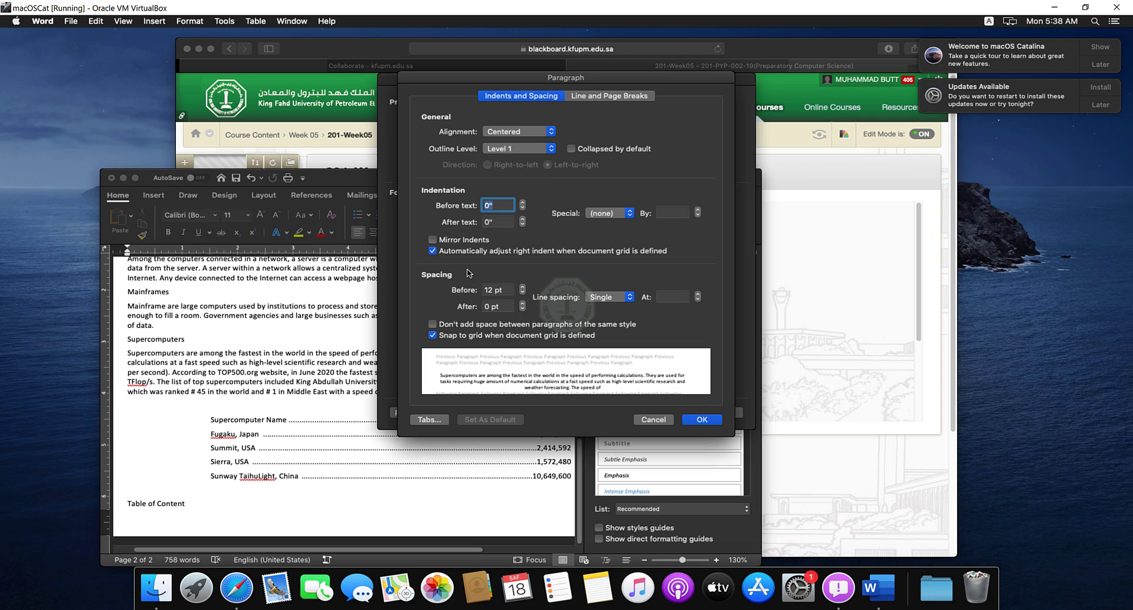
click(493, 289)
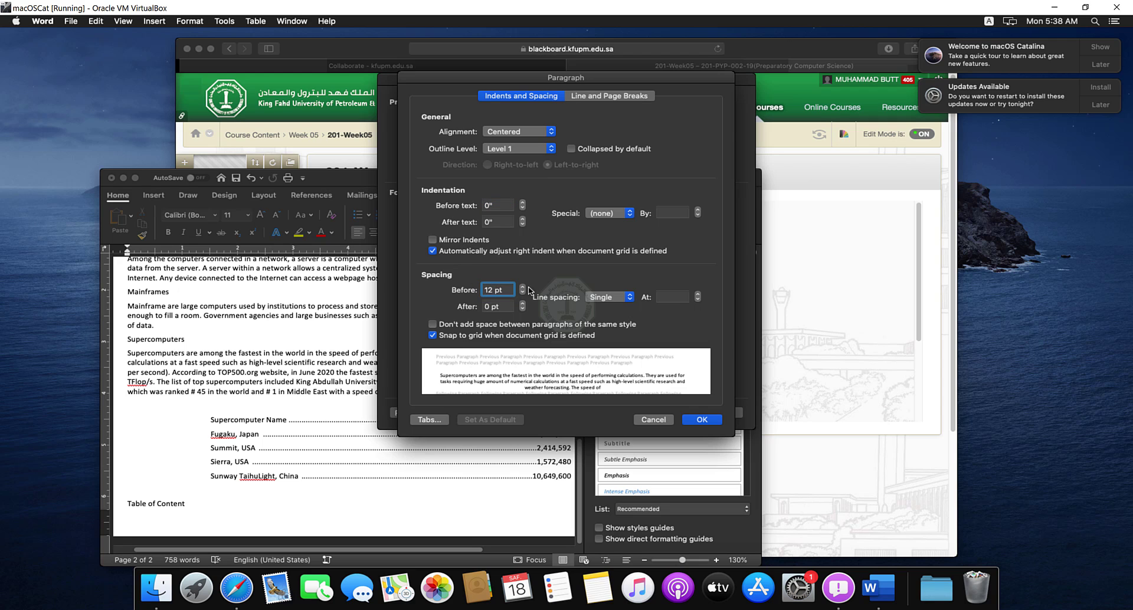
key(BackSpace)
key(BackSpace)
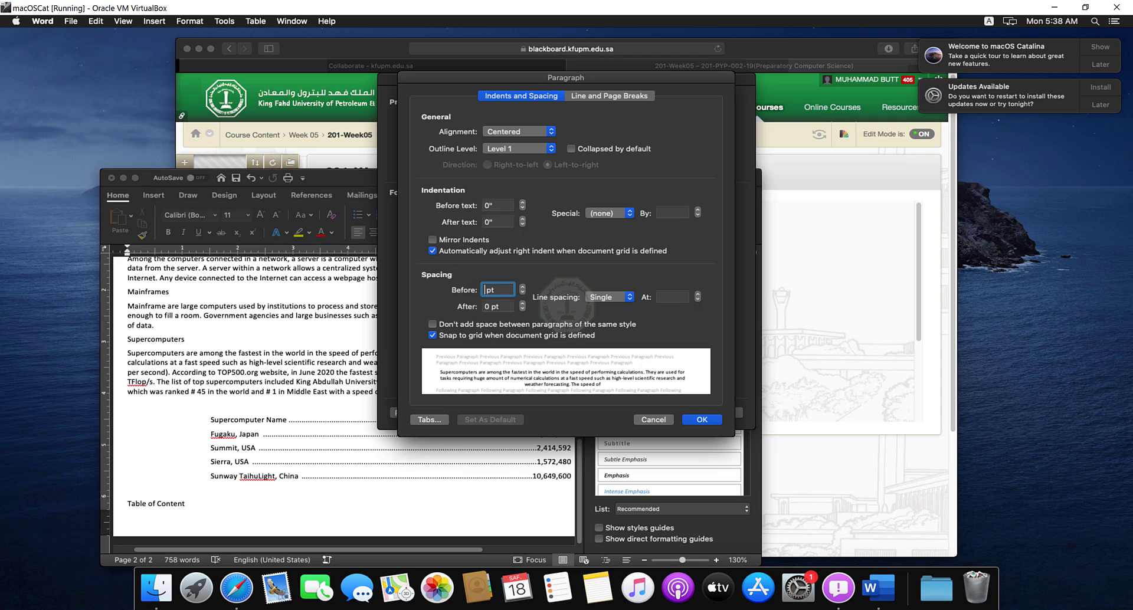
text(3)
click(486, 311)
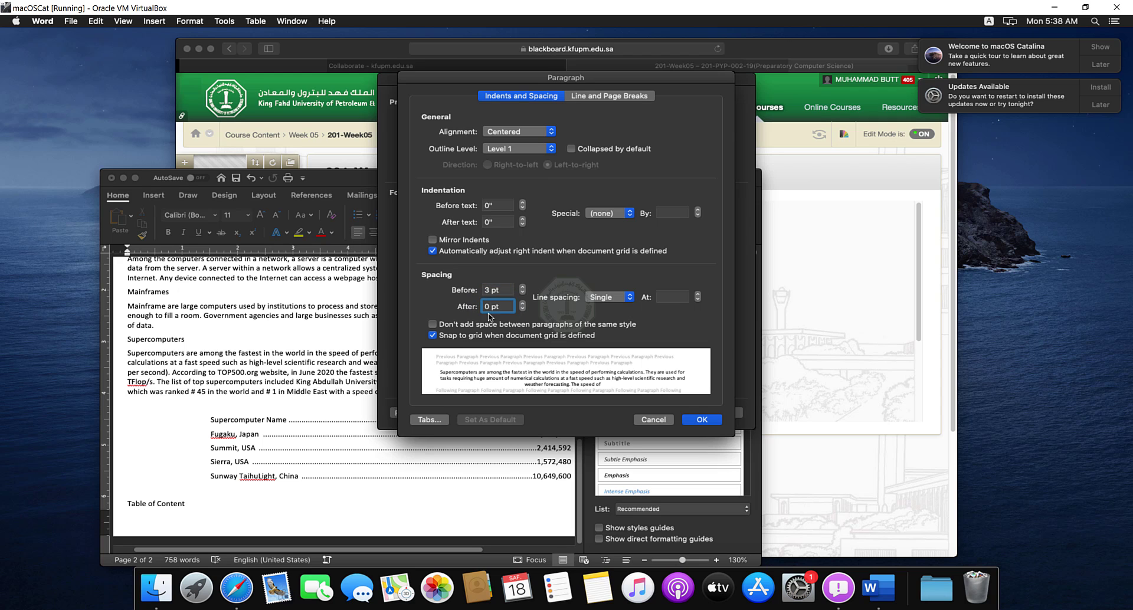
key(BackSpace)
key(BackSpace)
text(3)
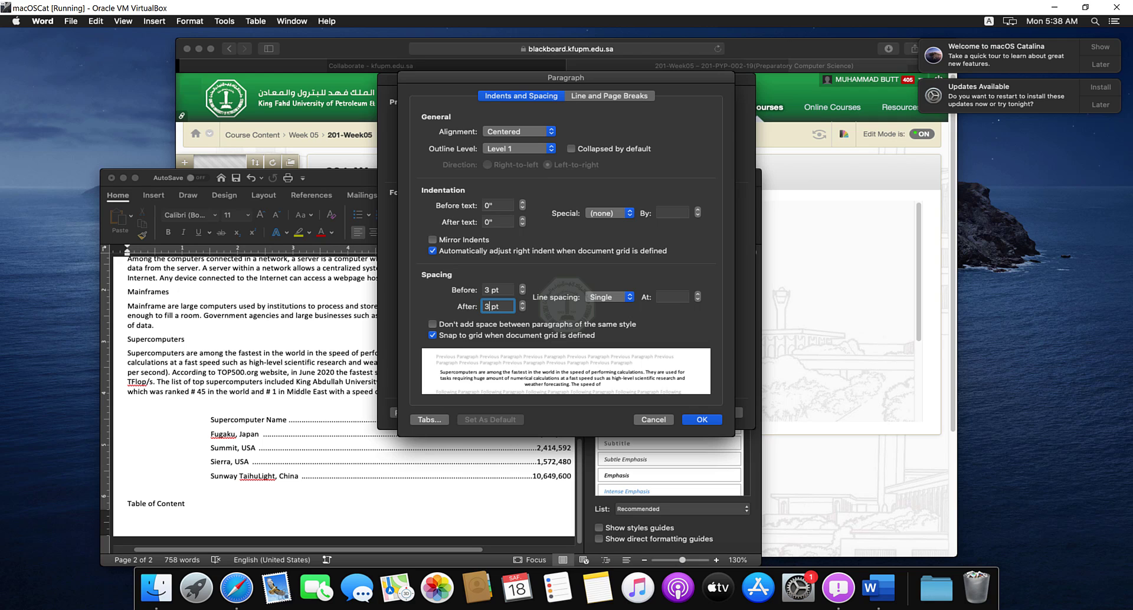
Set the ST style's line spacing to 1.5 lines, consulting the Chapter 3 PDF, and apply the paragraph settings
click(621, 299)
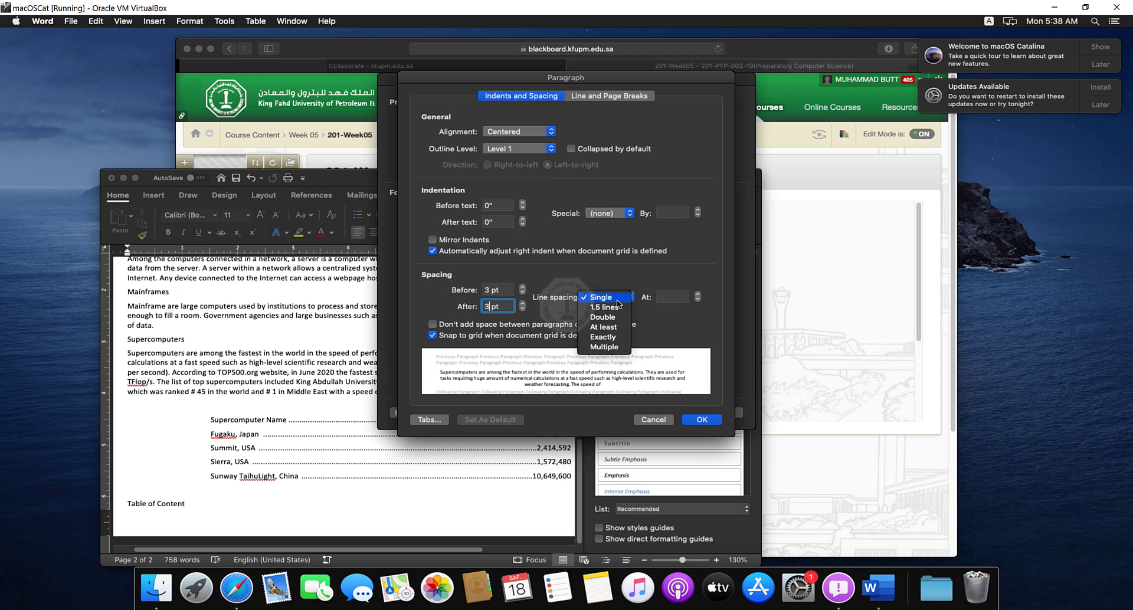
click(611, 308)
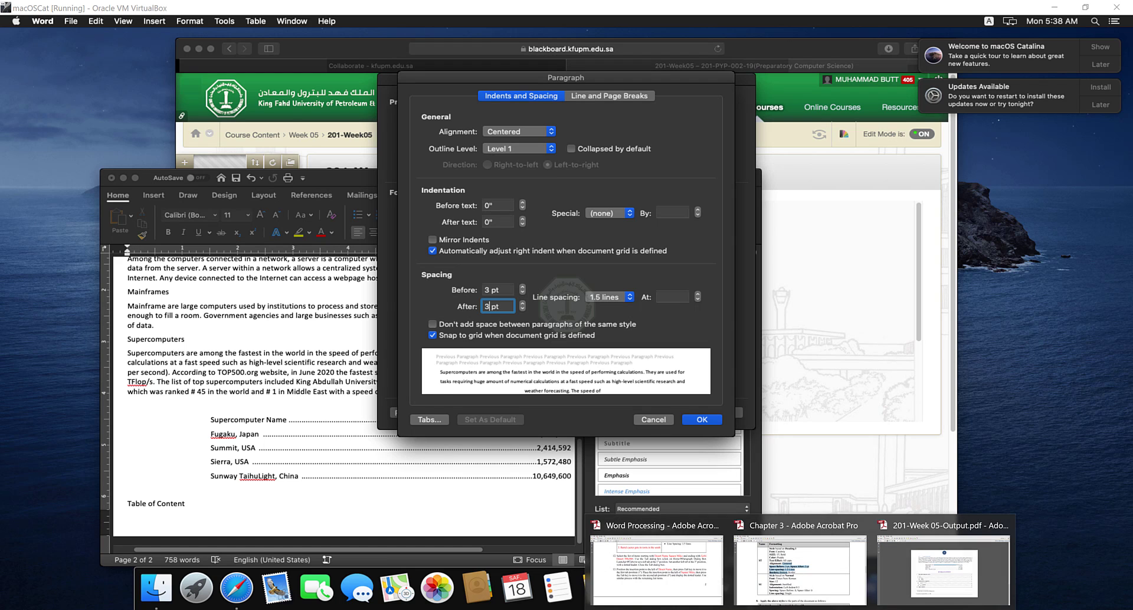
click(797, 601)
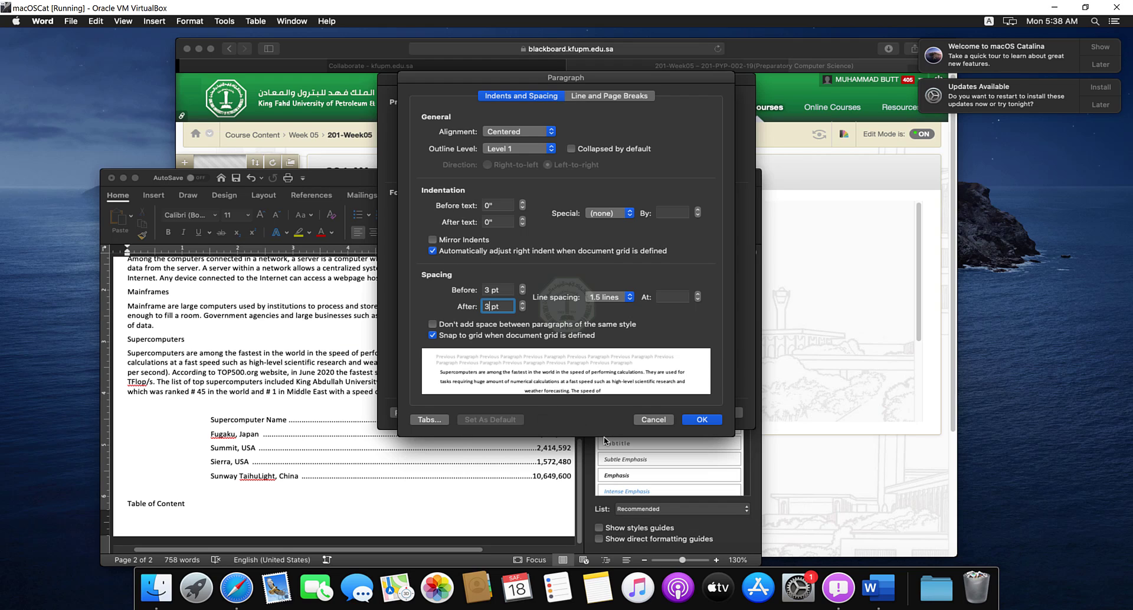
click(702, 420)
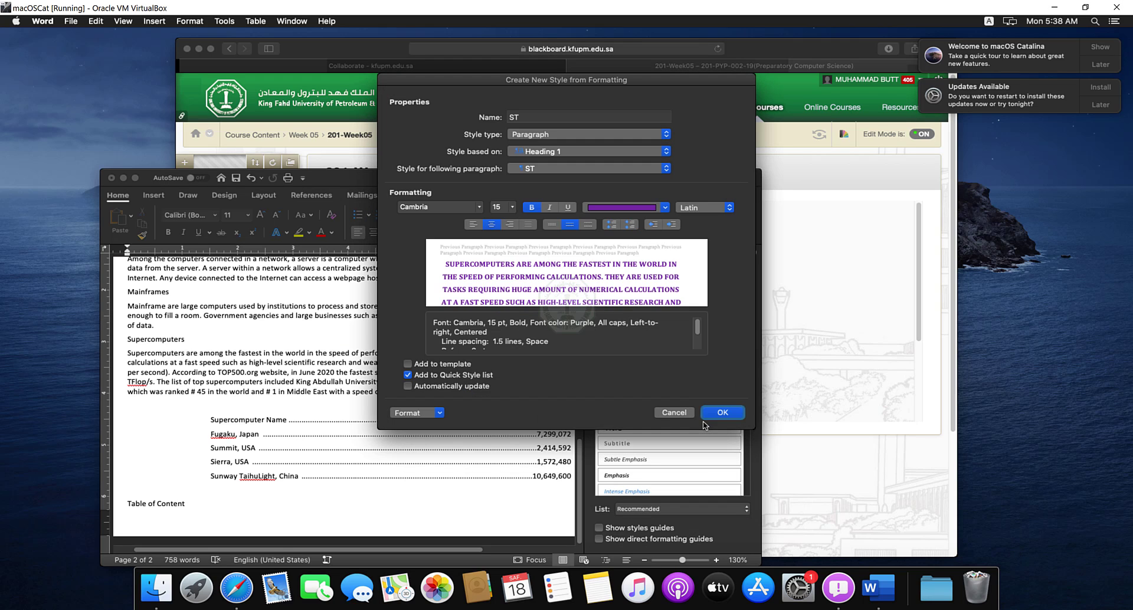
Add a bottom paragraph border to the ST style and save the new style
click(429, 414)
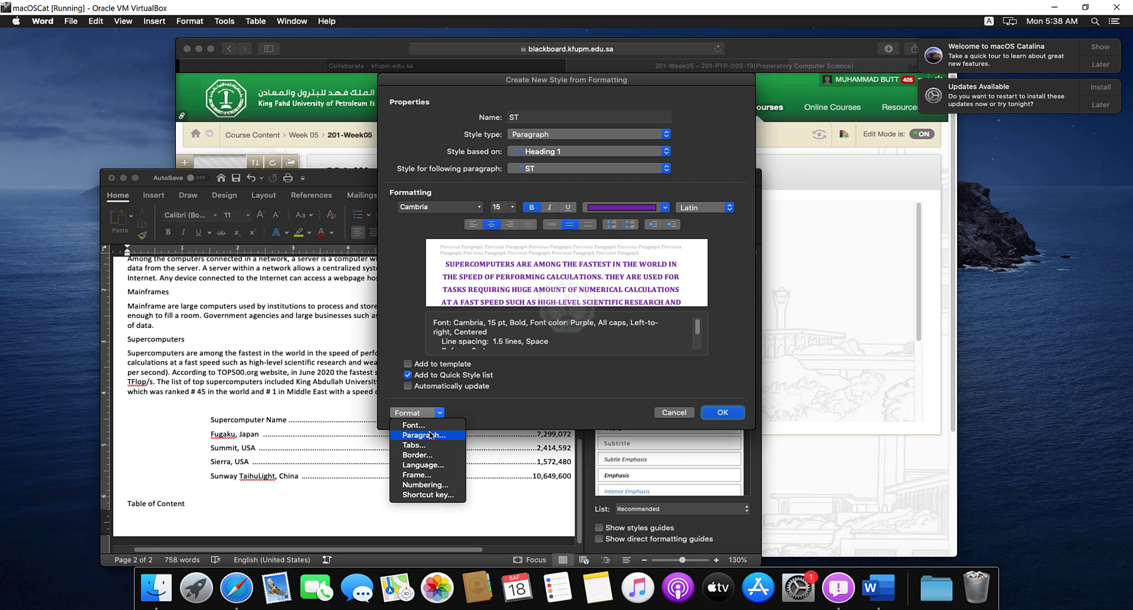
click(429, 456)
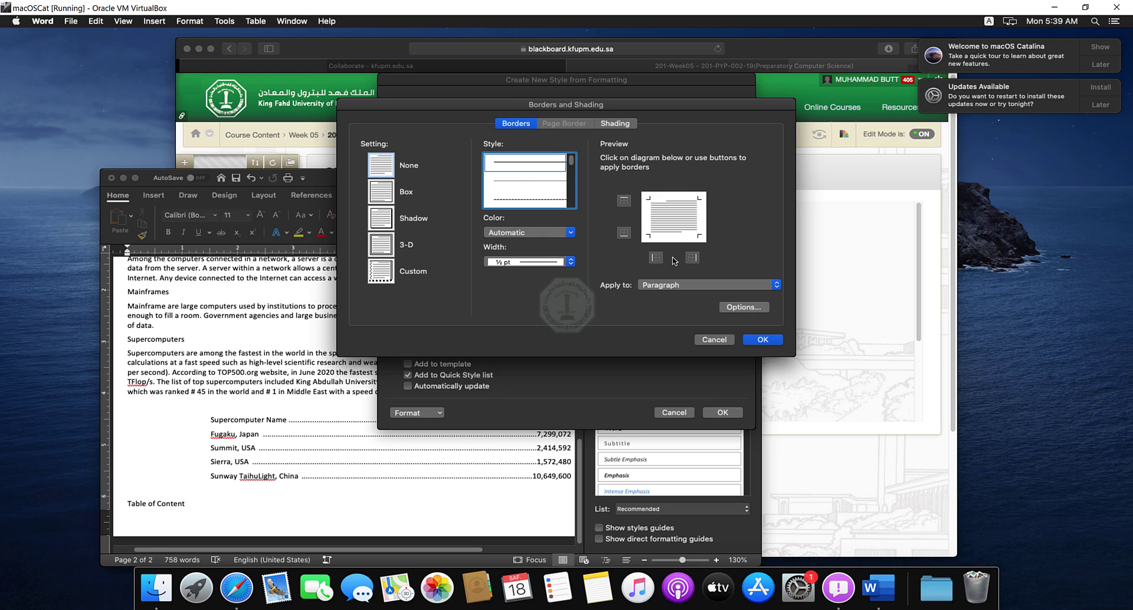
click(625, 233)
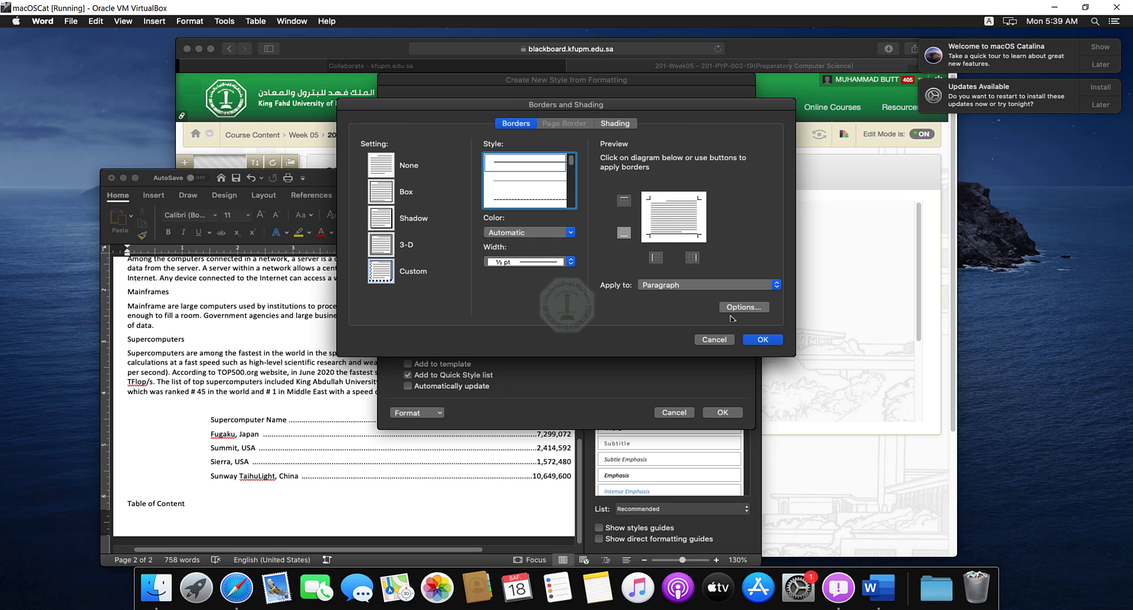
click(759, 340)
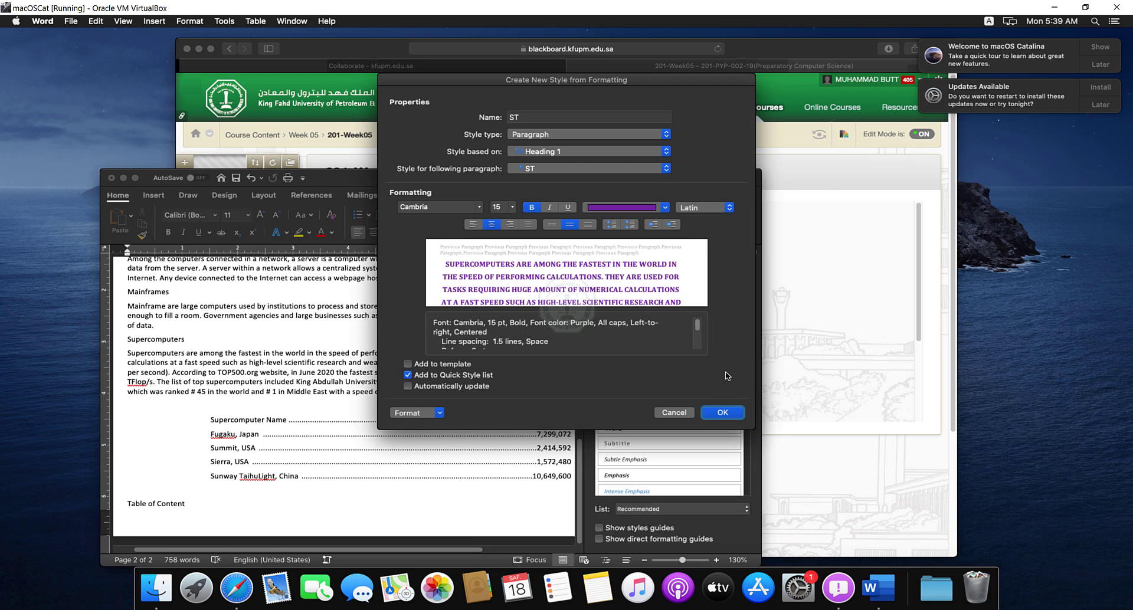
click(714, 412)
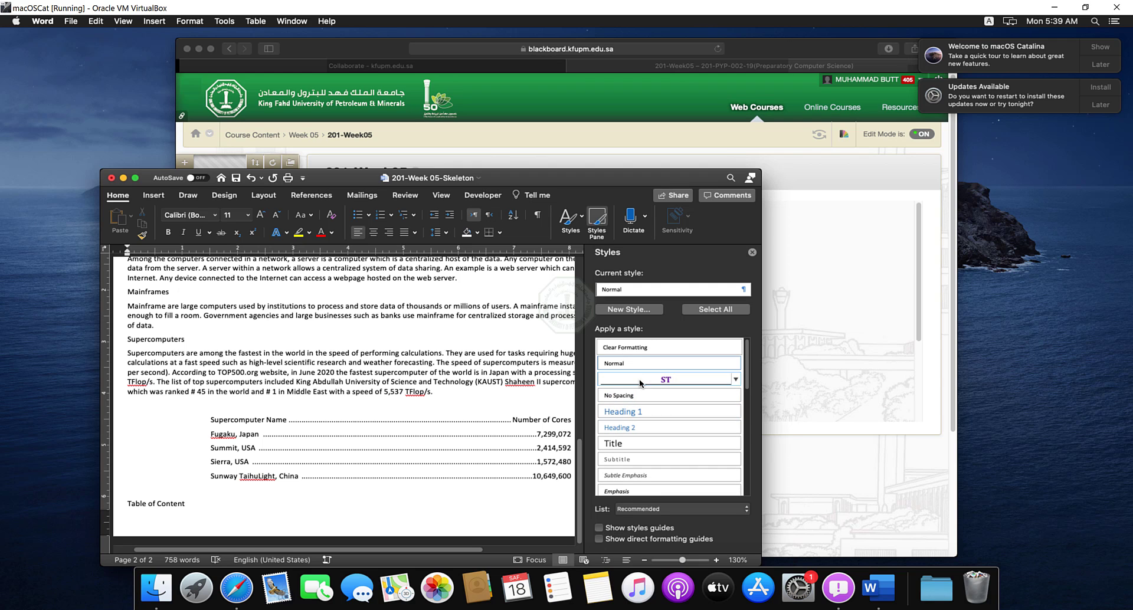
Start a new paragraph style named SU based on Normal, check its requirements in the Chapter 3 PDF and return to Word
click(629, 309)
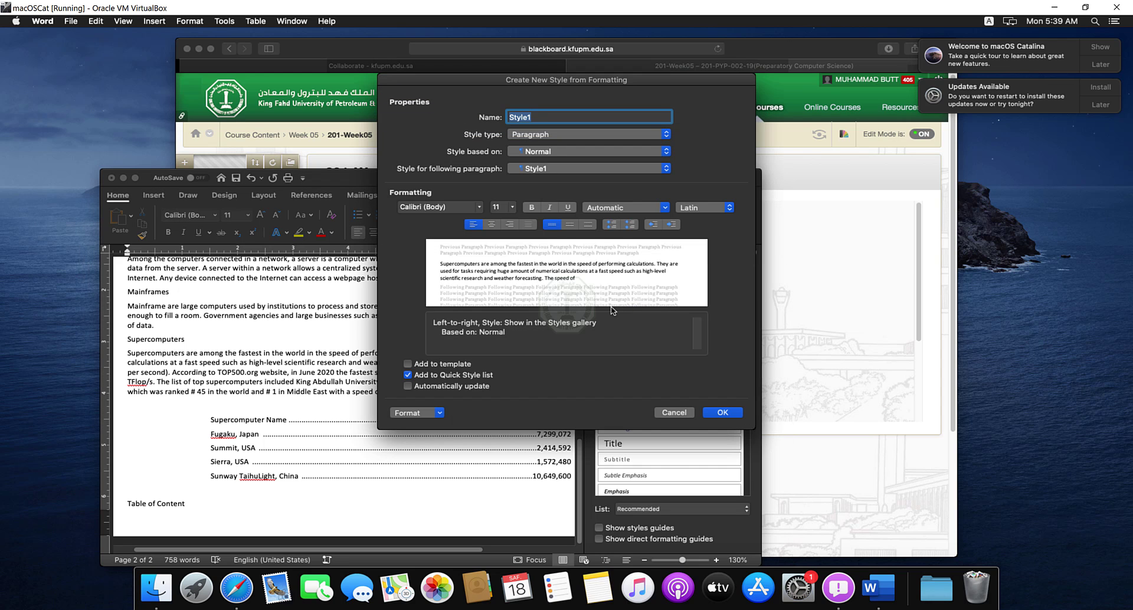
text(SU)
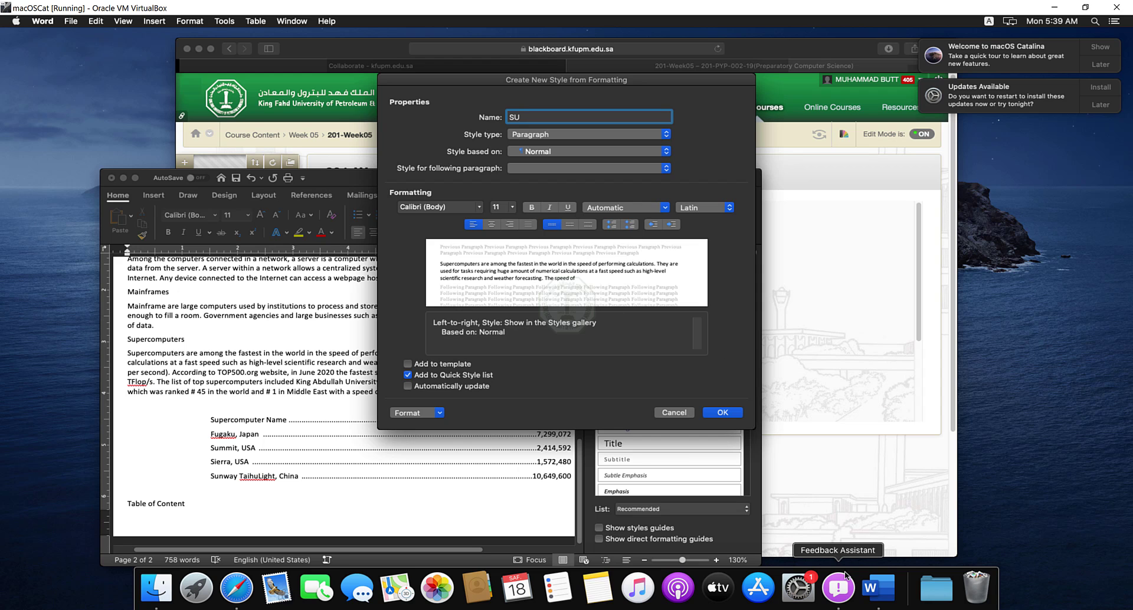
mouse_move(802, 609)
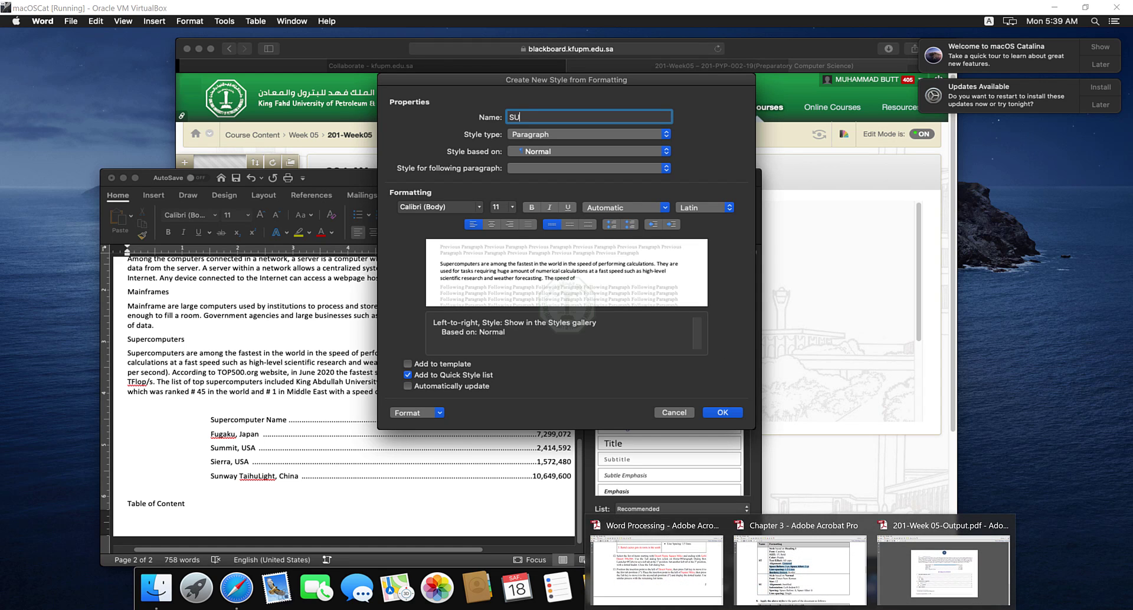
click(801, 590)
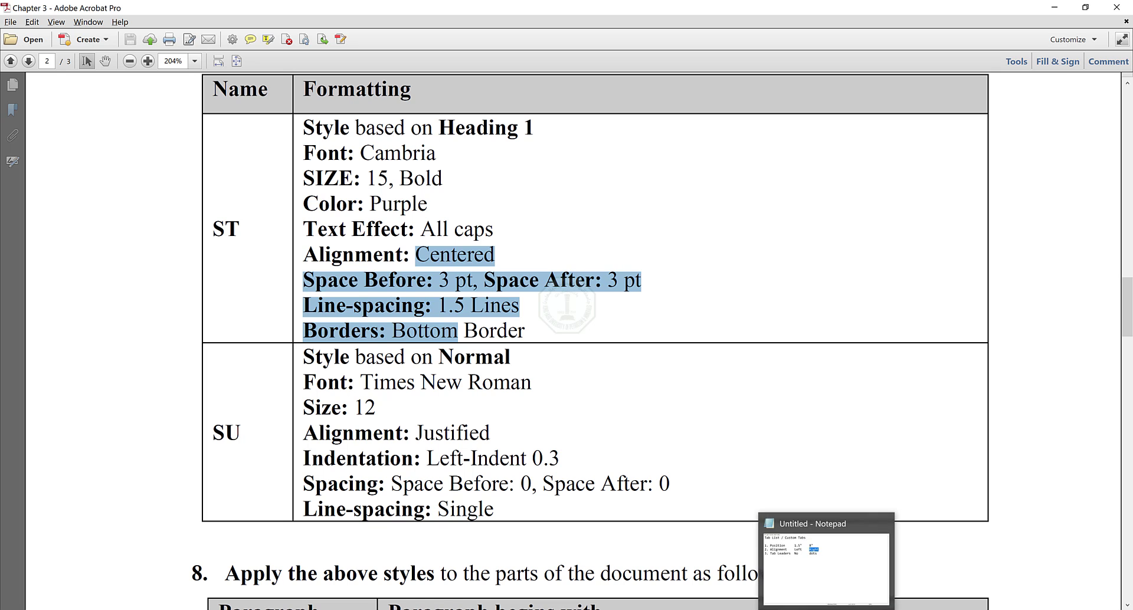
click(809, 555)
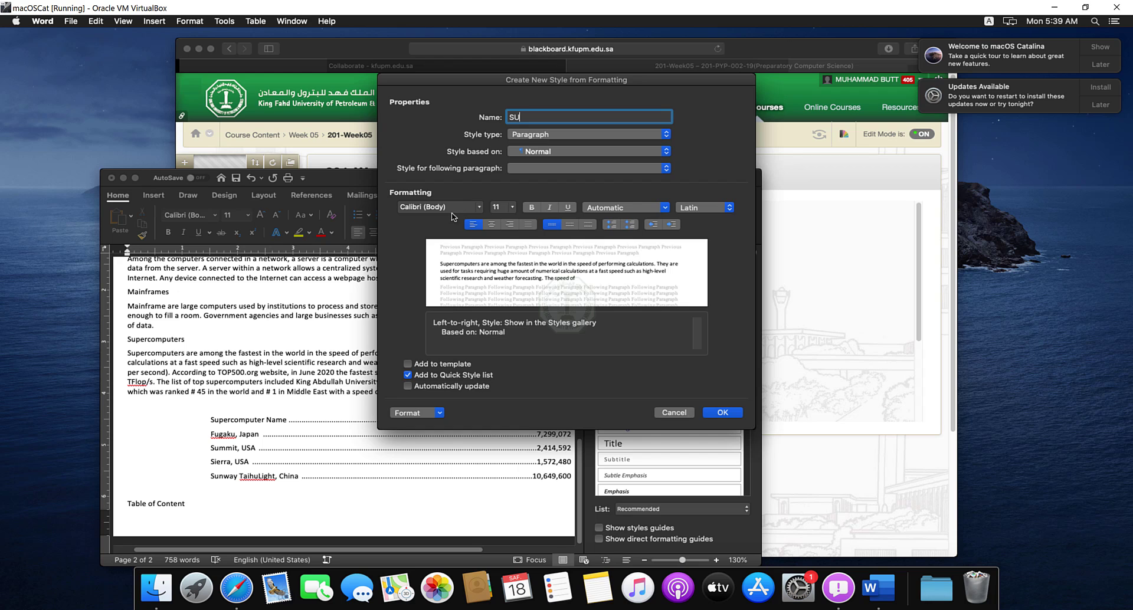
Set the SU style's font to Times New Roman at size 12 and save the style
click(452, 212)
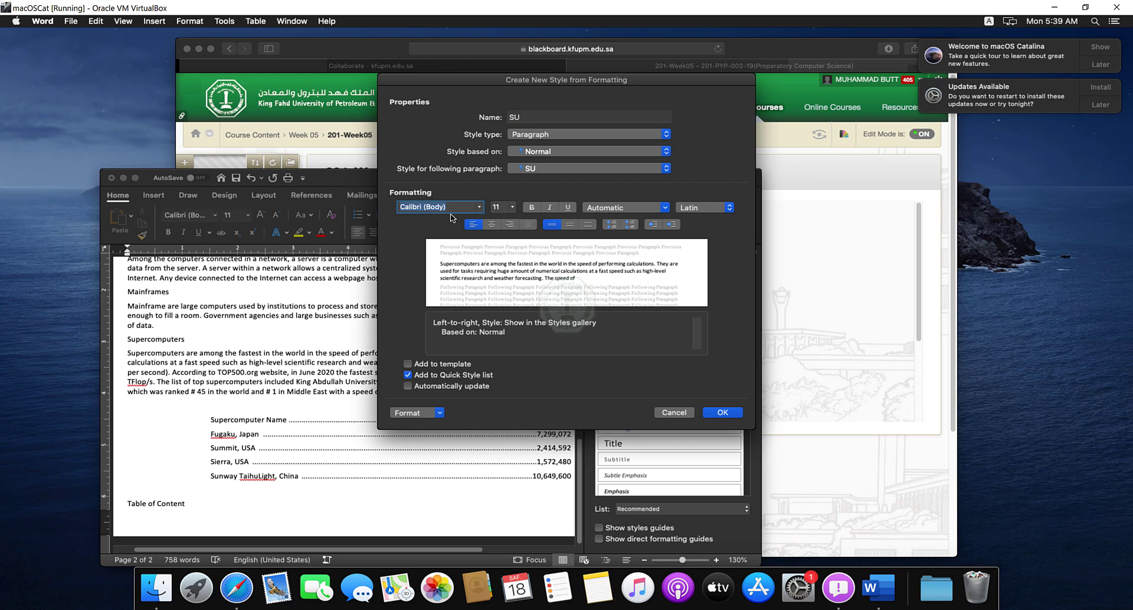
text(Times)
key(Tab)
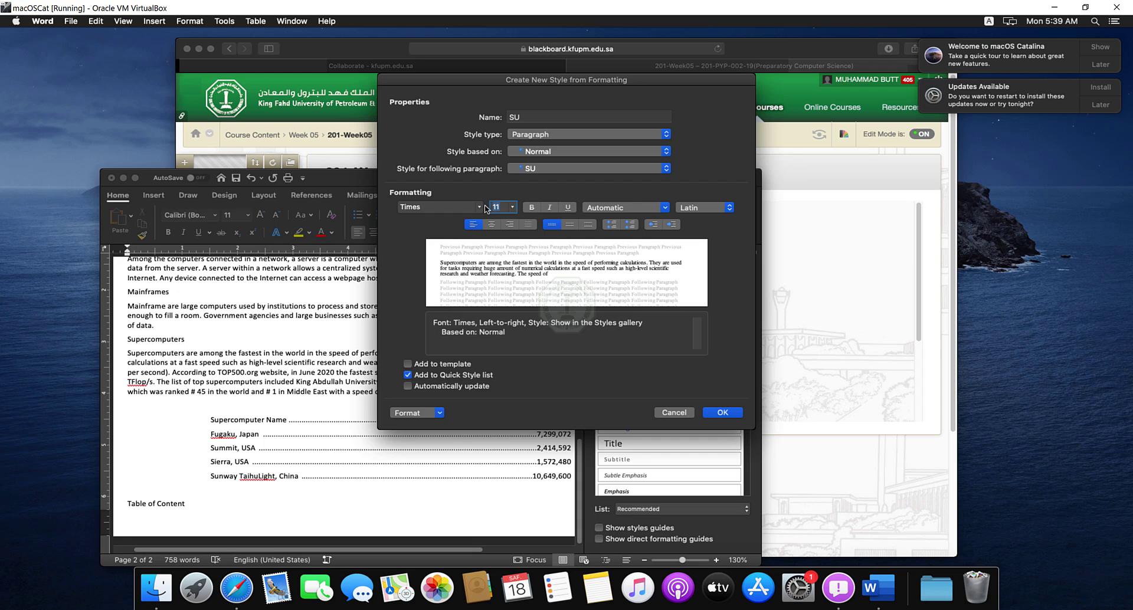
click(479, 207)
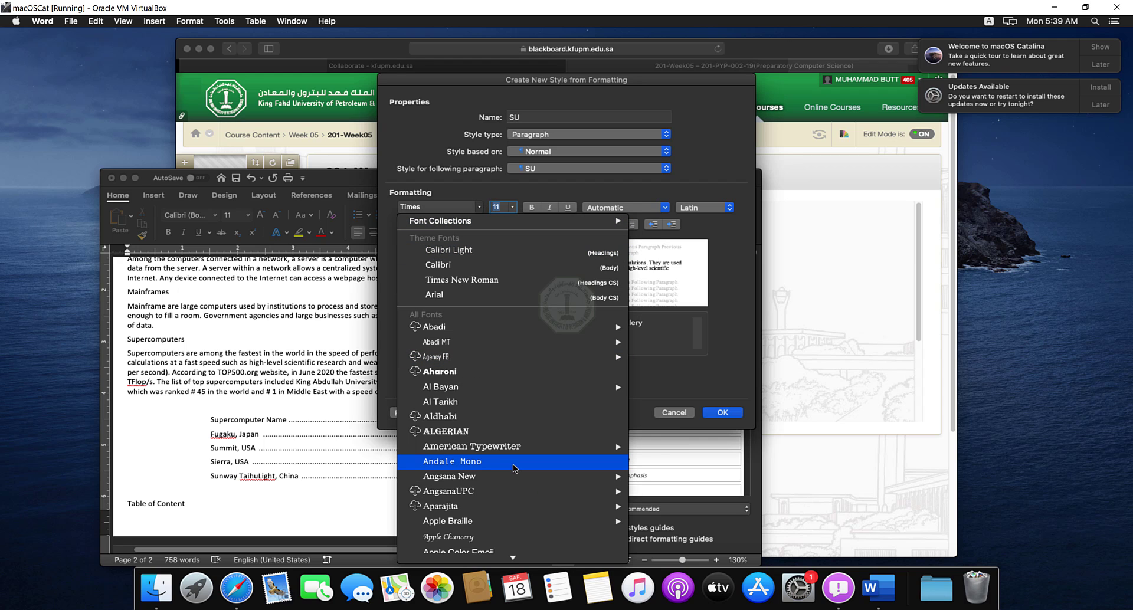
click(515, 281)
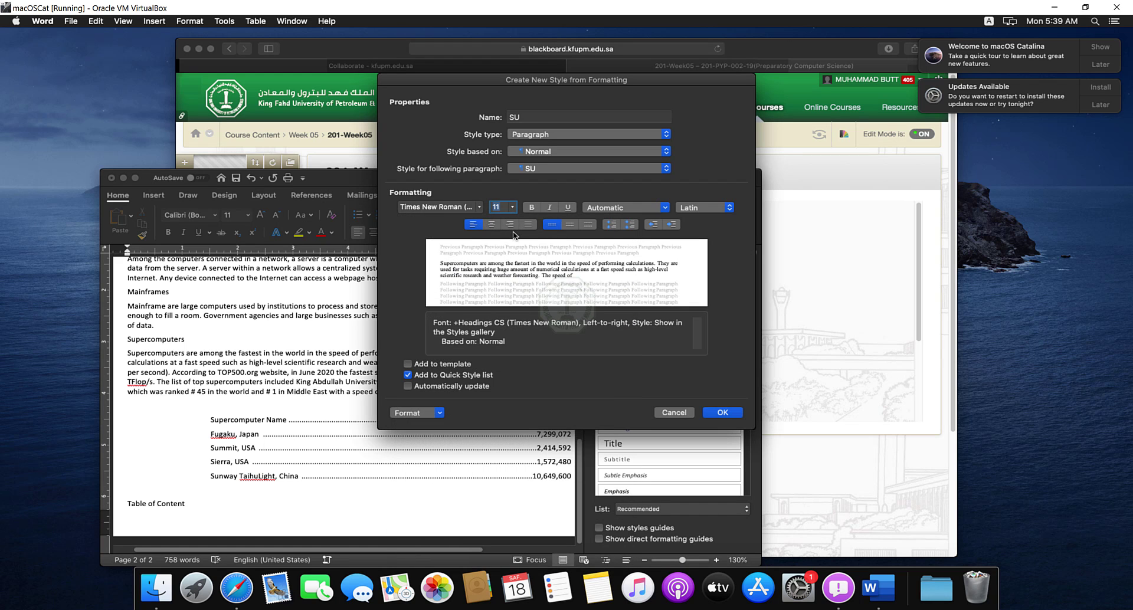
text(12)
key(Return)
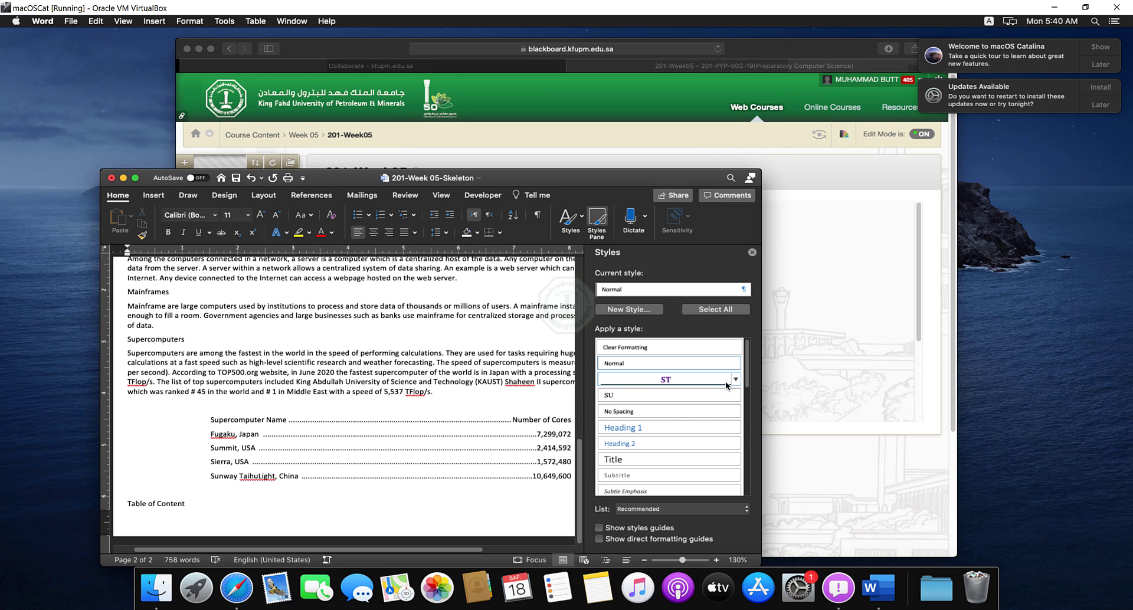
Reopen the SU style for modification and set its paragraph alignment to Justified
click(735, 396)
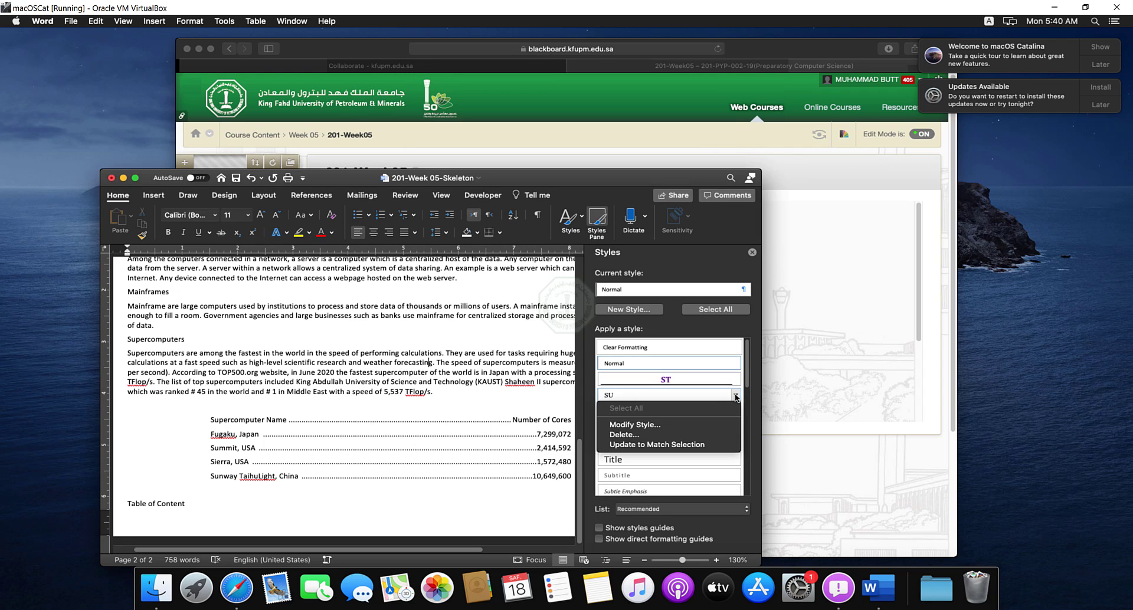
click(658, 427)
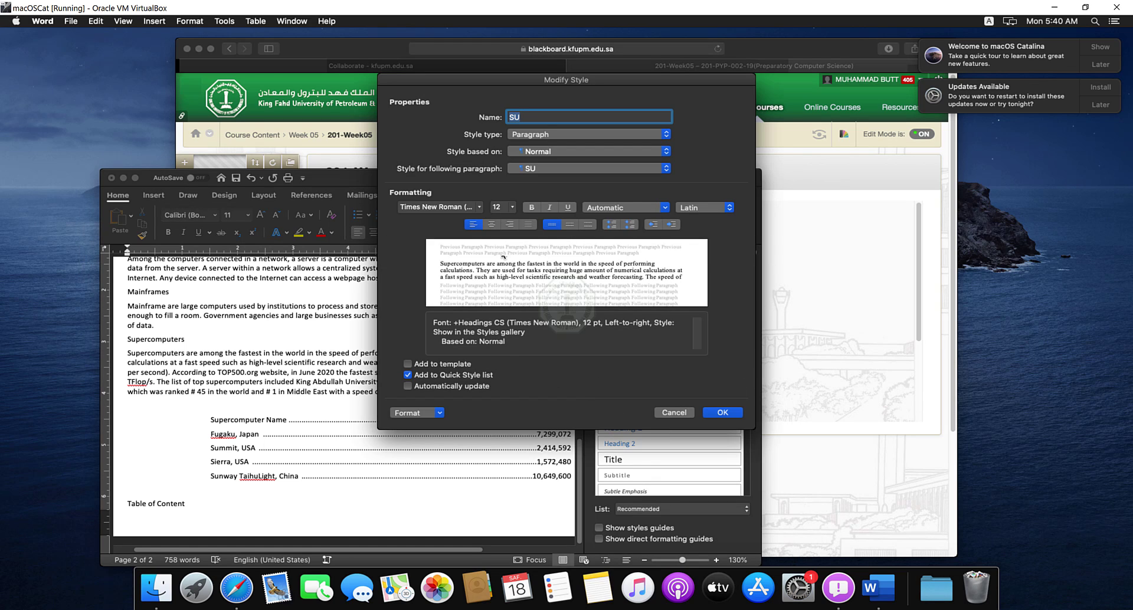
click(414, 414)
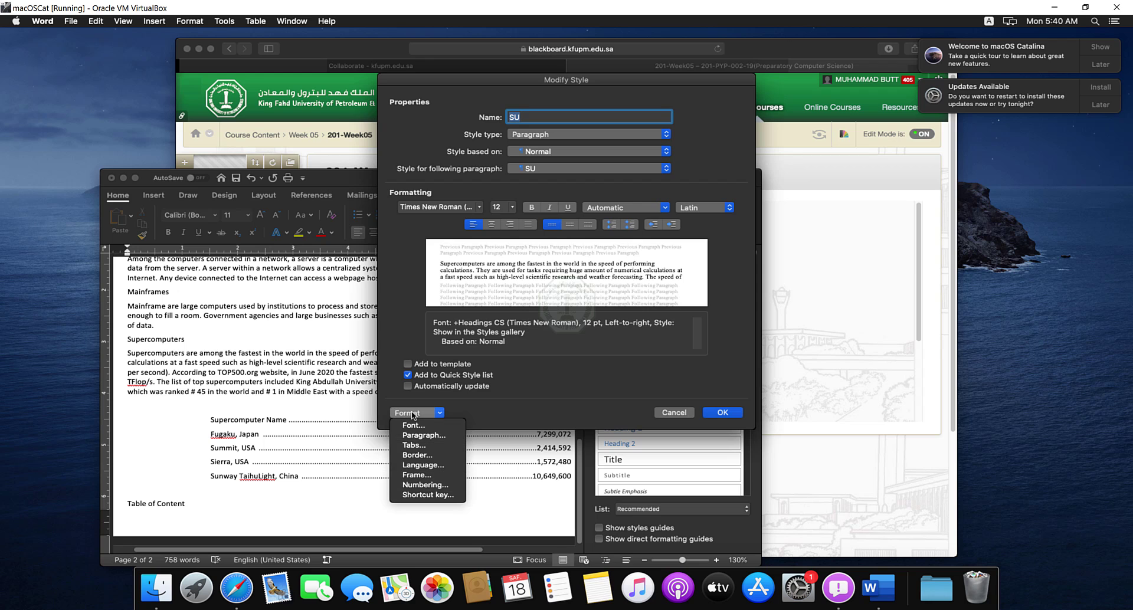
click(422, 437)
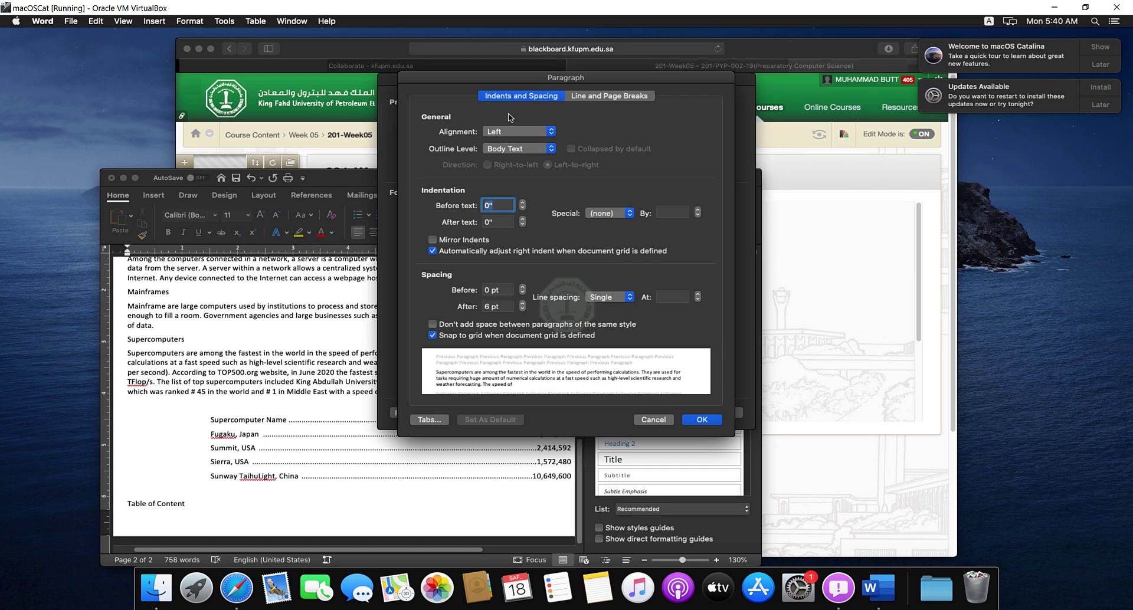
click(509, 132)
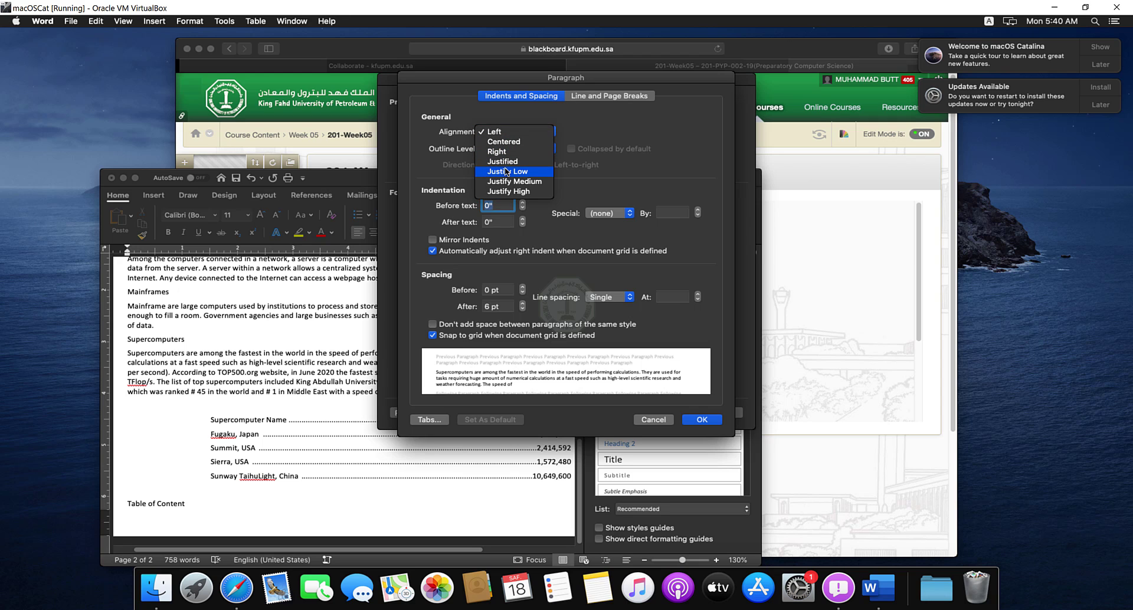
click(510, 162)
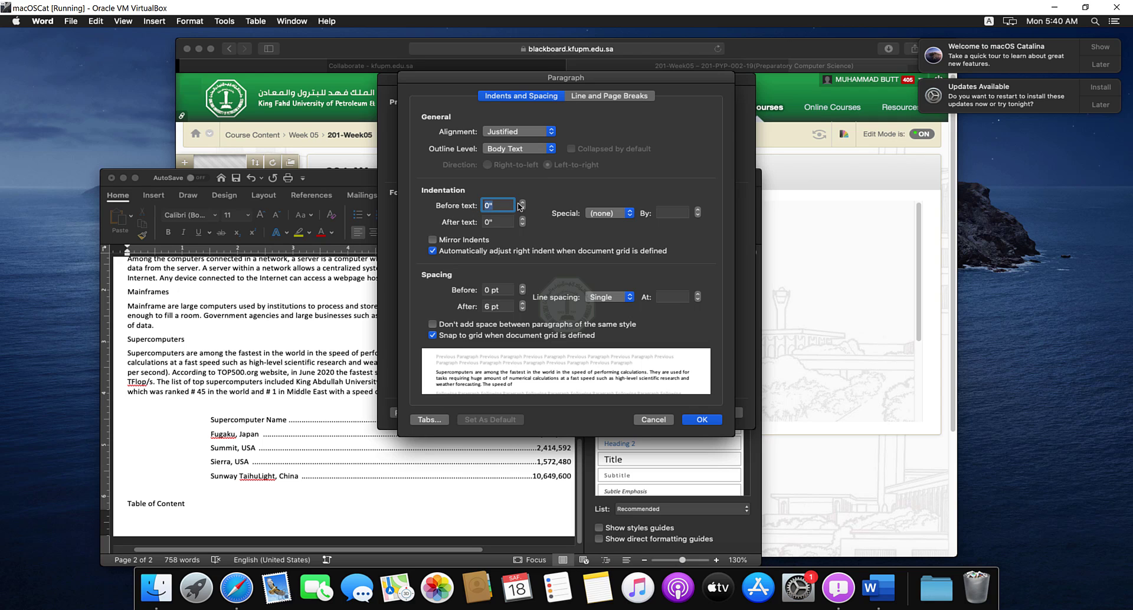
Set the SU style's indentation before text to 0.3" and check the left-indent requirement in the Chapter 3 PDF
click(522, 203)
click(522, 203)
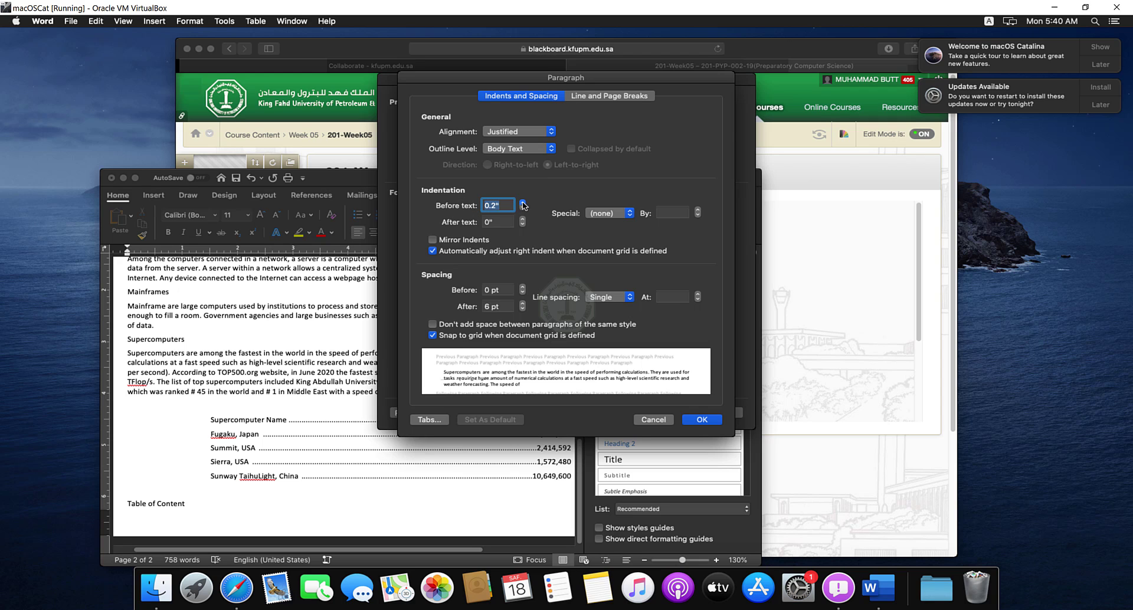
click(522, 203)
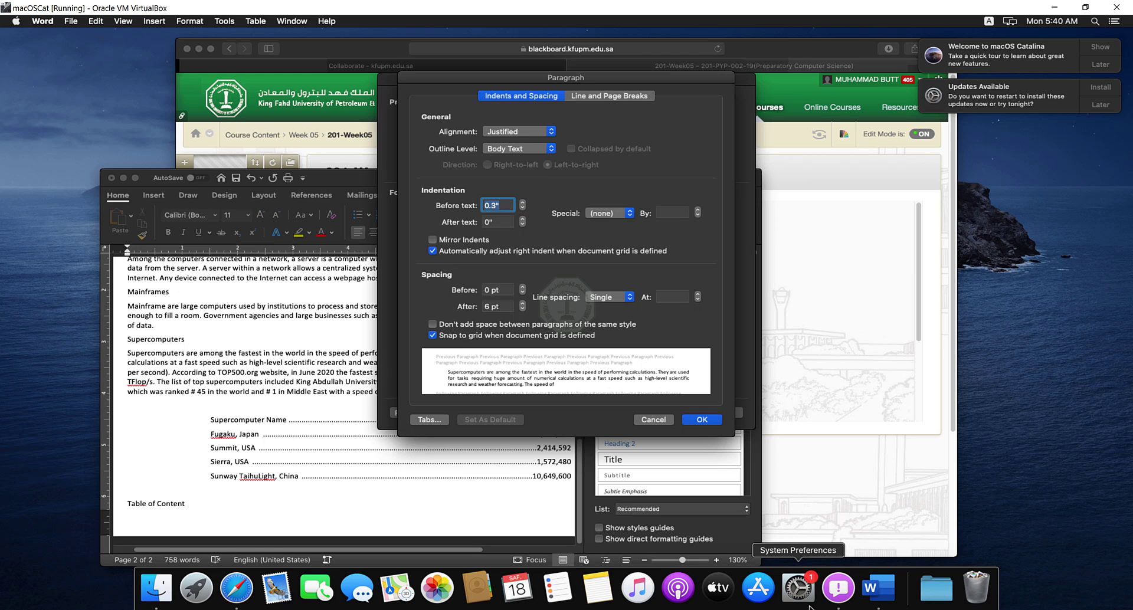
mouse_move(816, 604)
click(830, 568)
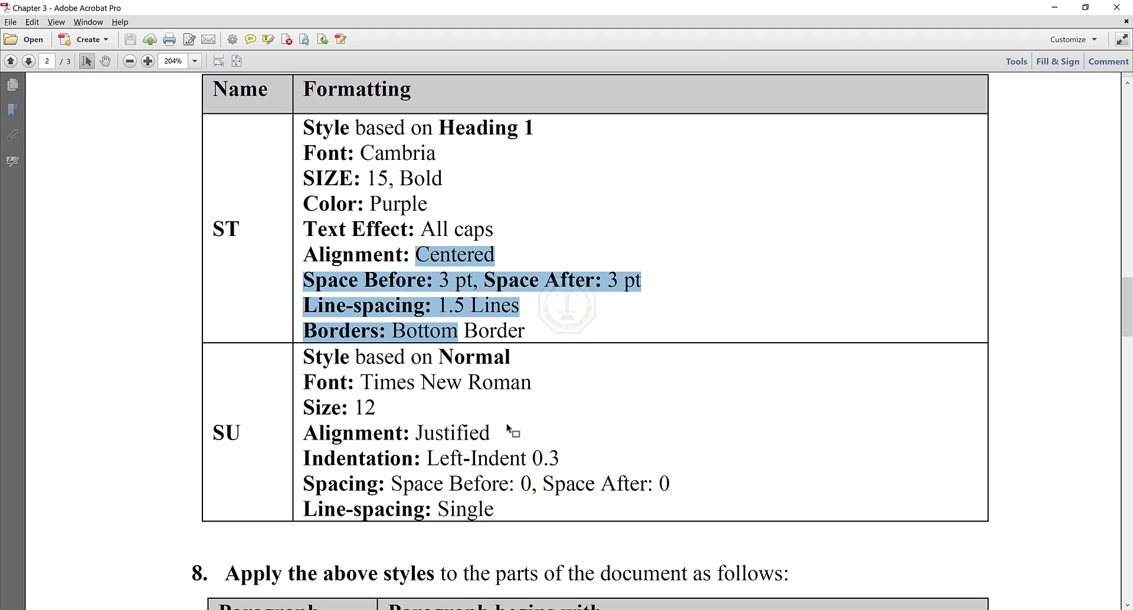
drag(531, 458, 559, 458)
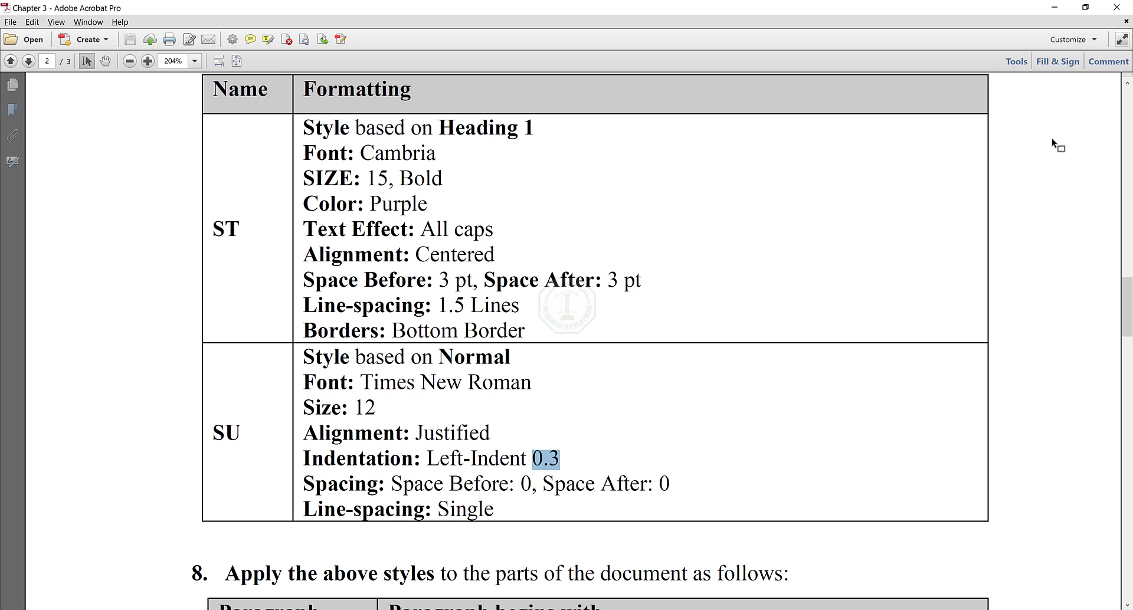
Set the SU style's spacing after to 0 pt, save the style and apply it to the body paragraph under Supercomputers
click(1053, 7)
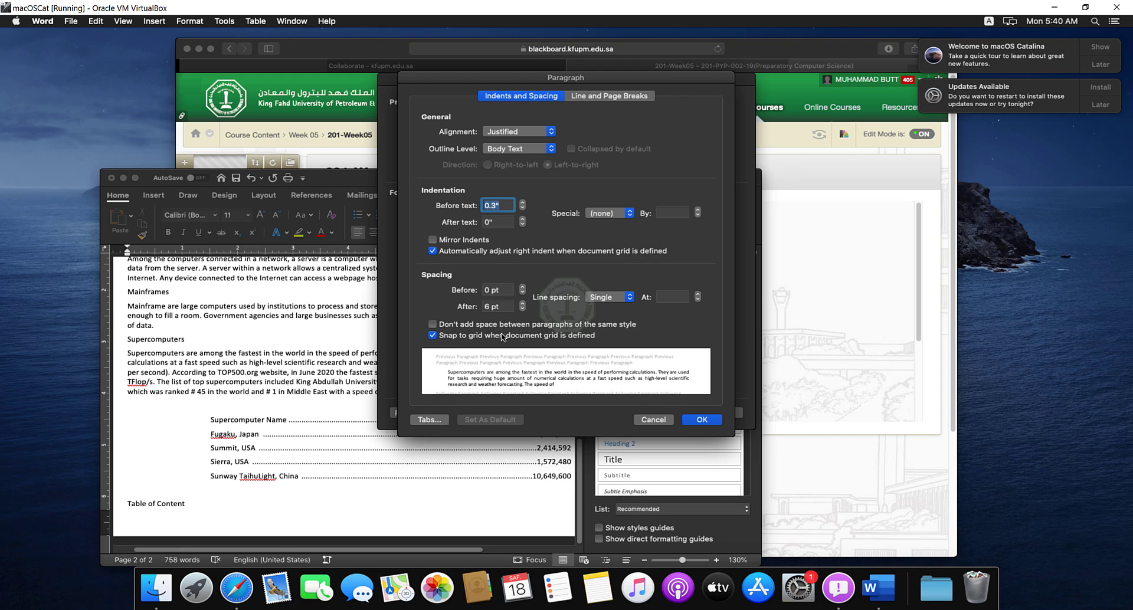
click(523, 308)
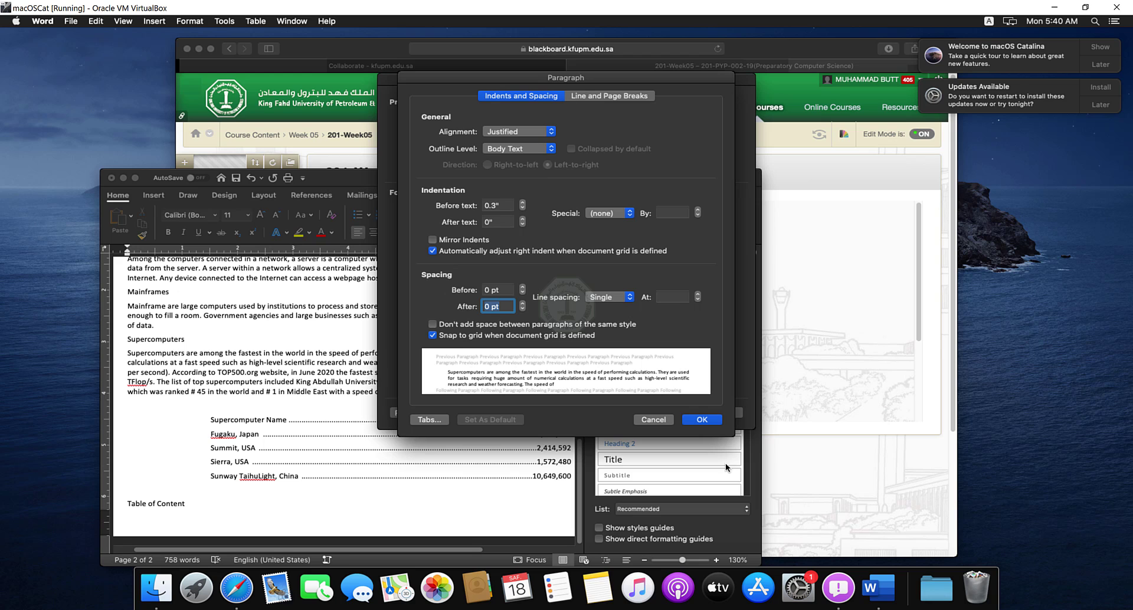
click(716, 420)
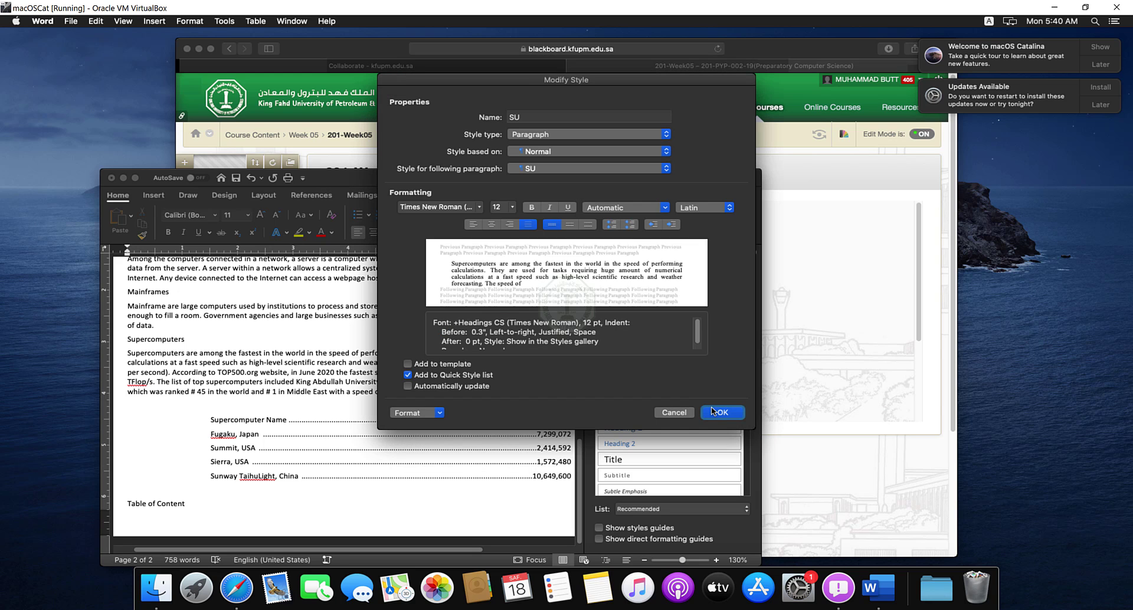
click(718, 413)
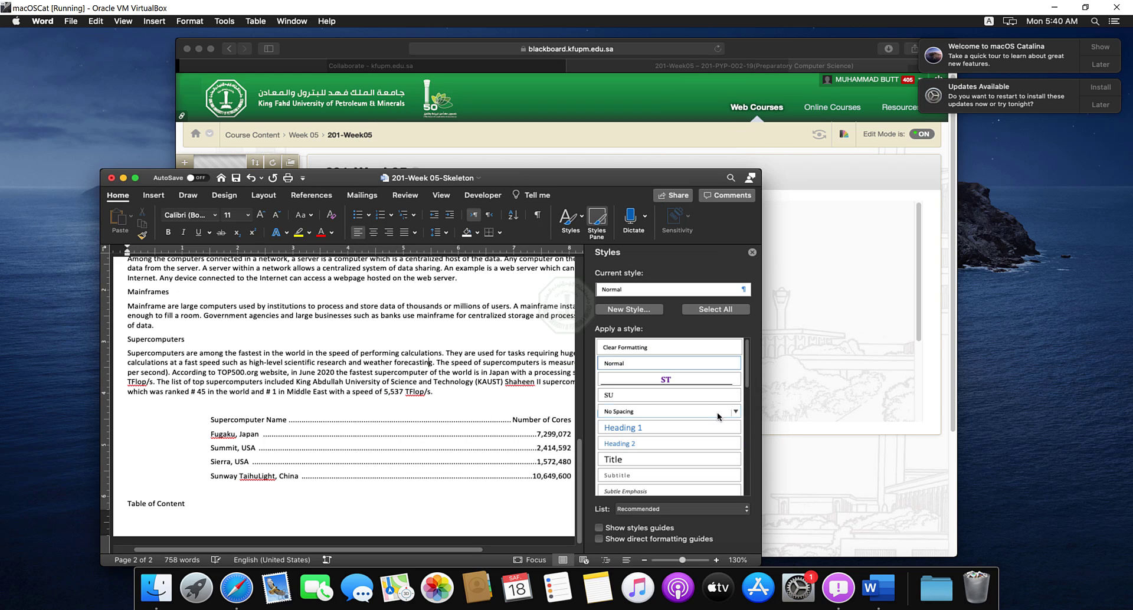
click(628, 396)
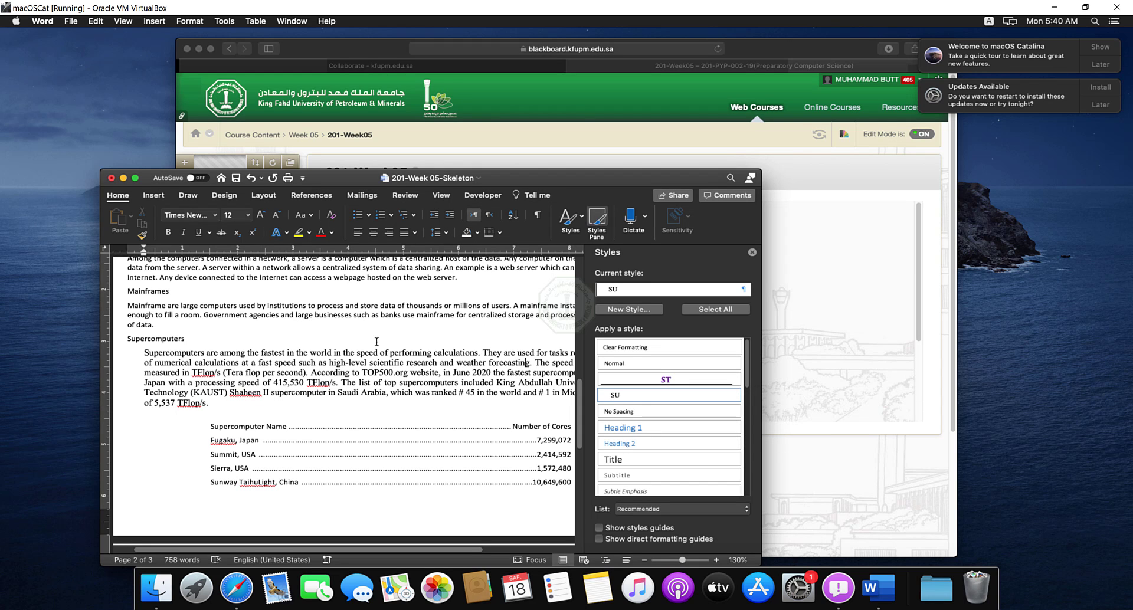
Check the style assignments in the Chapter 3 PDF, return to Word and apply the ST style to the "Function of Computing Devices" line
mouse_move(796, 608)
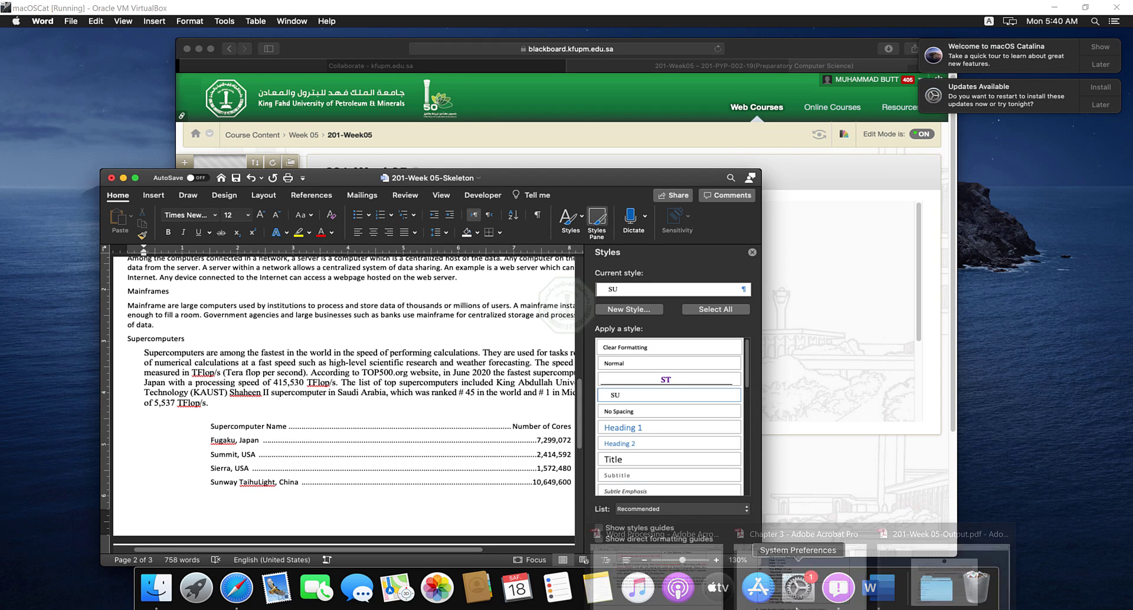
click(797, 566)
scroll(513, 413, down, 5)
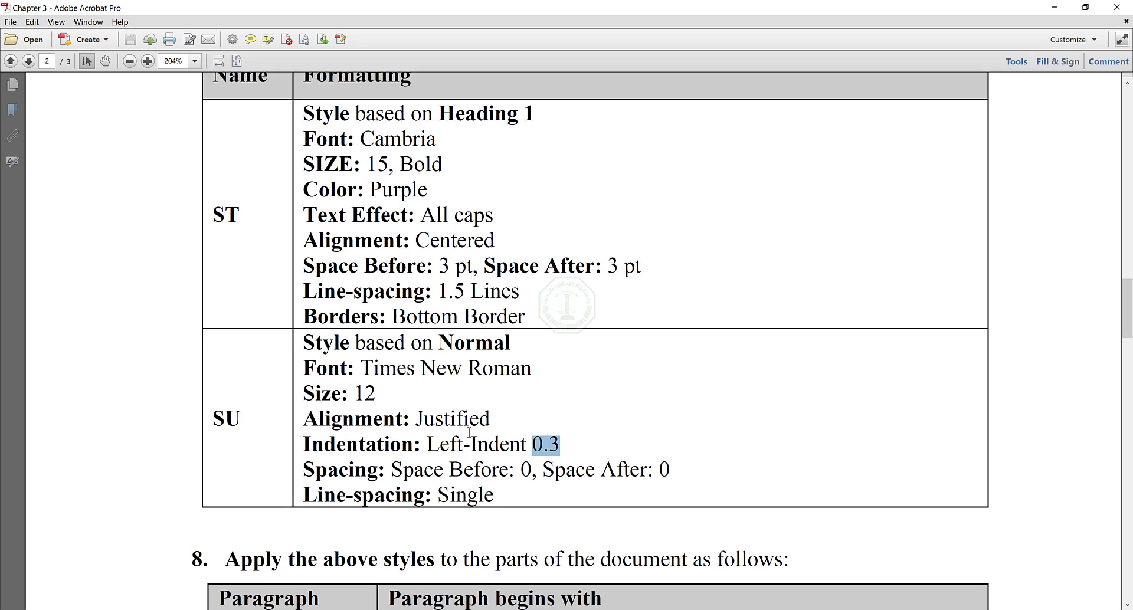
scroll(472, 433, down, 5)
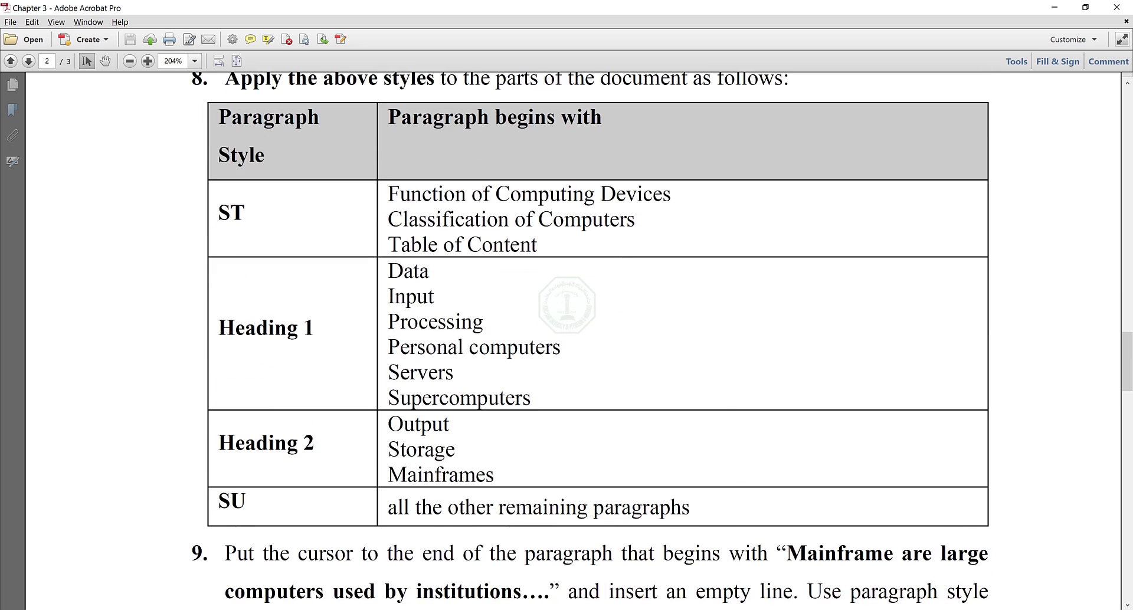
click(658, 608)
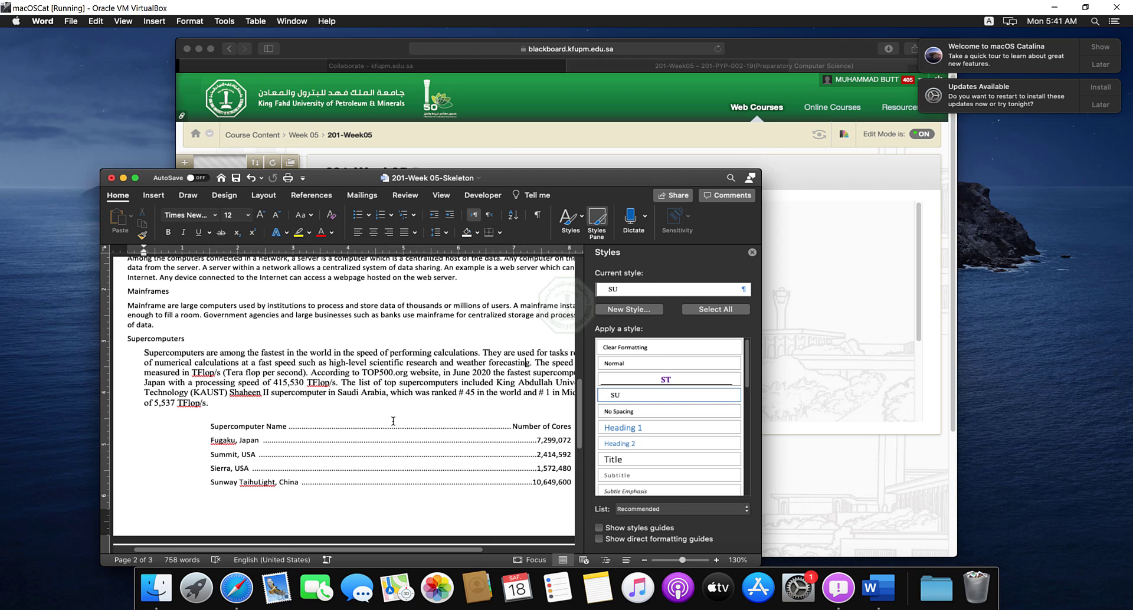
scroll(371, 408, down, 1)
scroll(371, 408, down, 8)
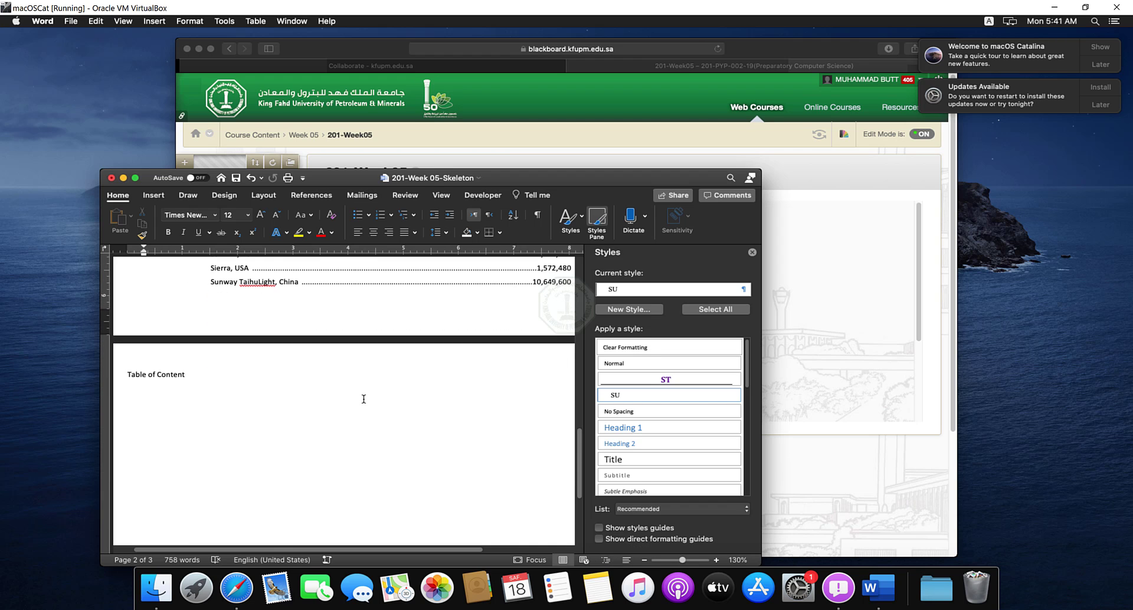
scroll(363, 399, down, 2)
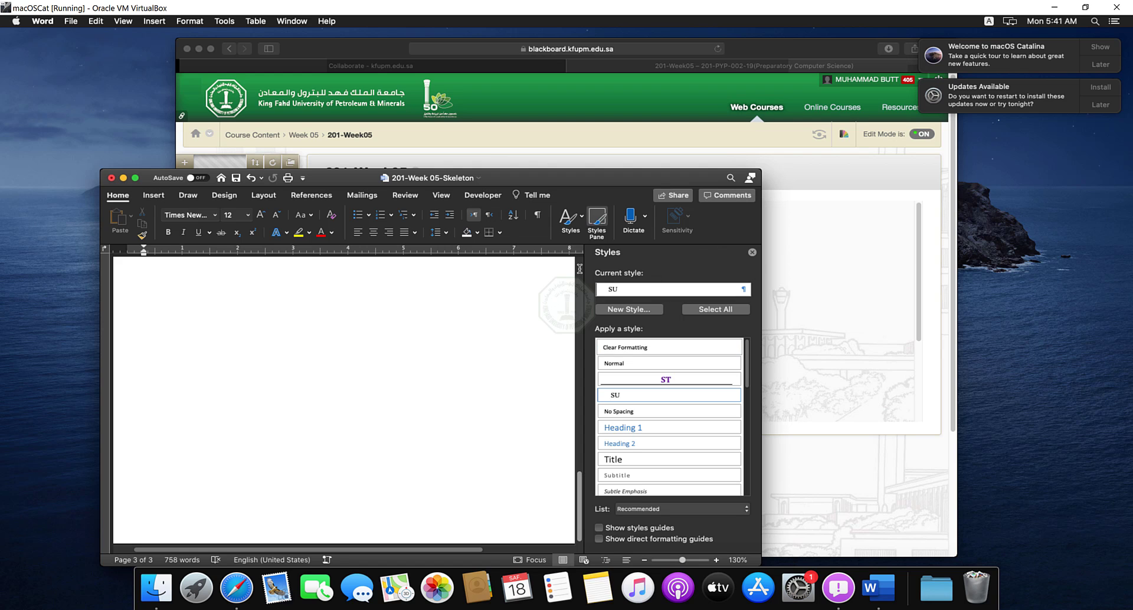
scroll(579, 268, up, 20)
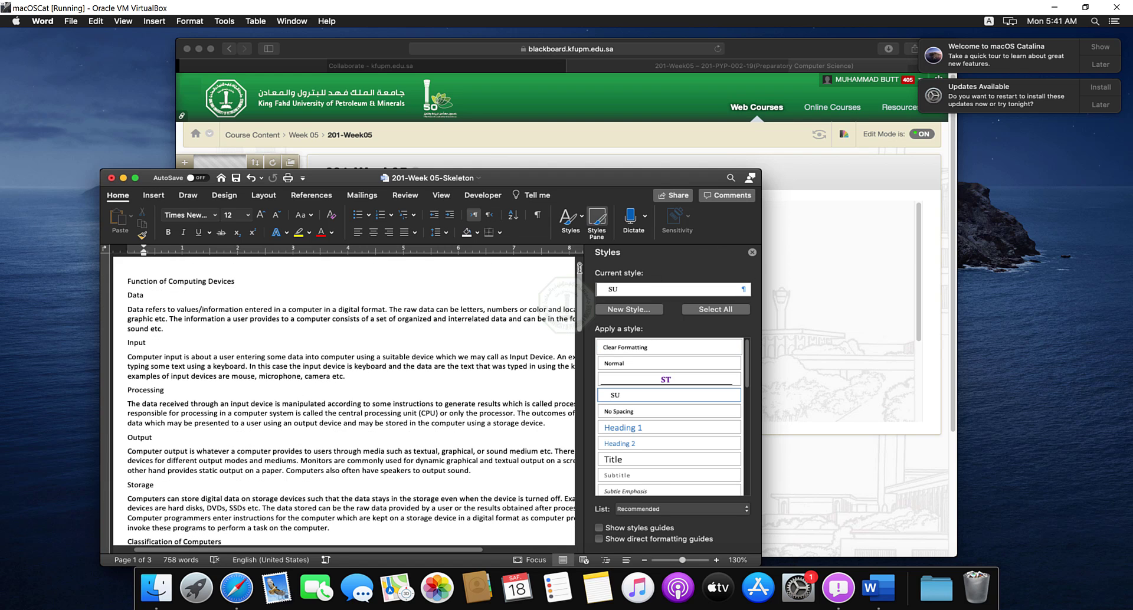
click(203, 279)
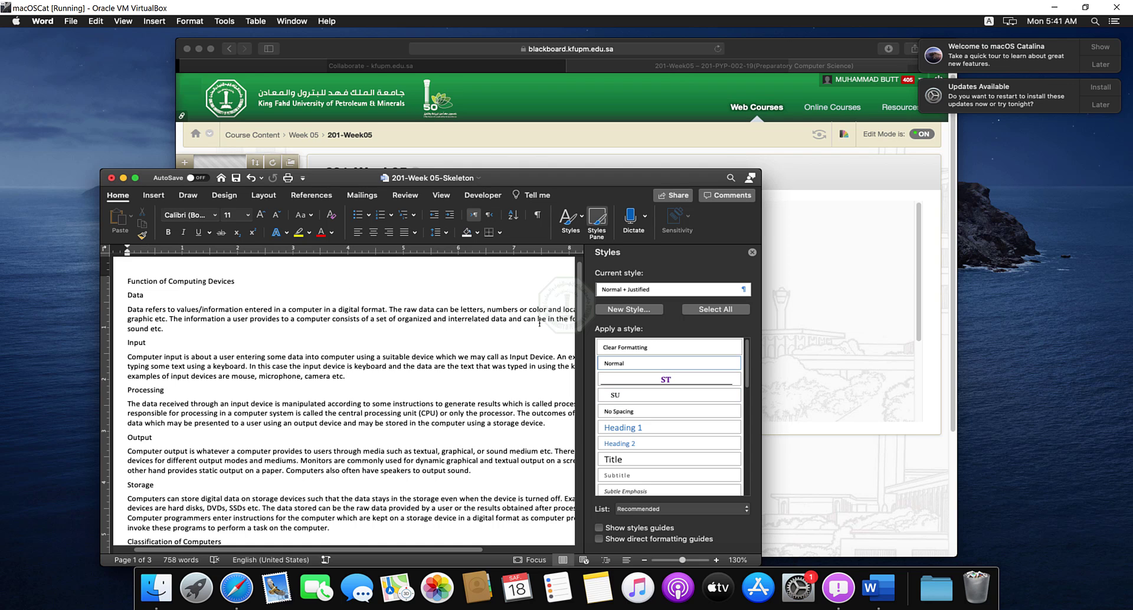
click(671, 381)
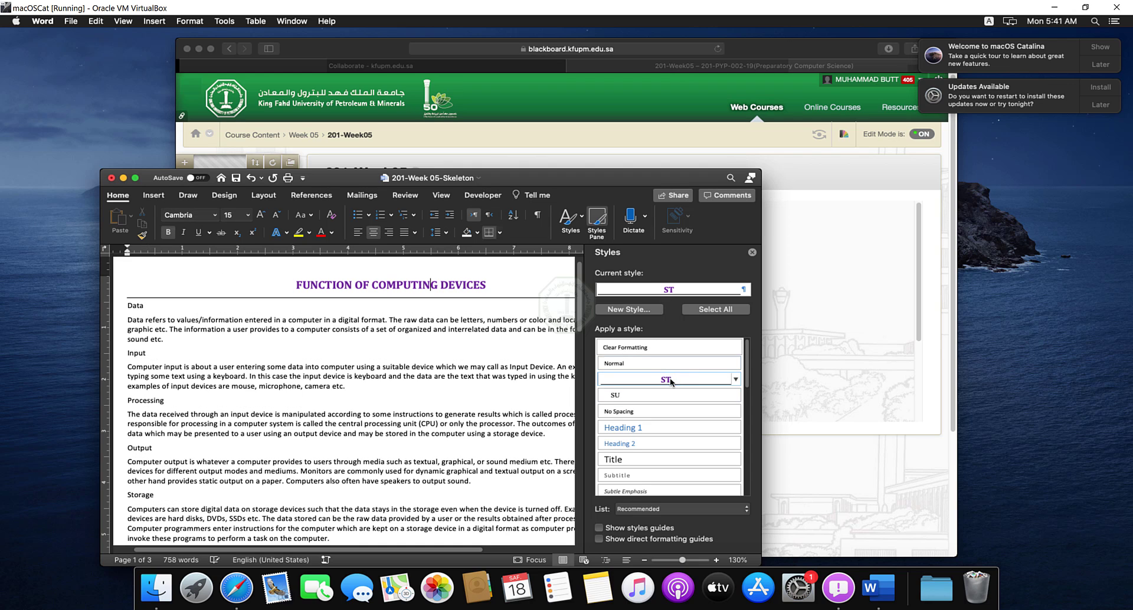
Apply the ST style to the "Classification of Computers" and "Table of Content" lines
scroll(261, 388, up, 1)
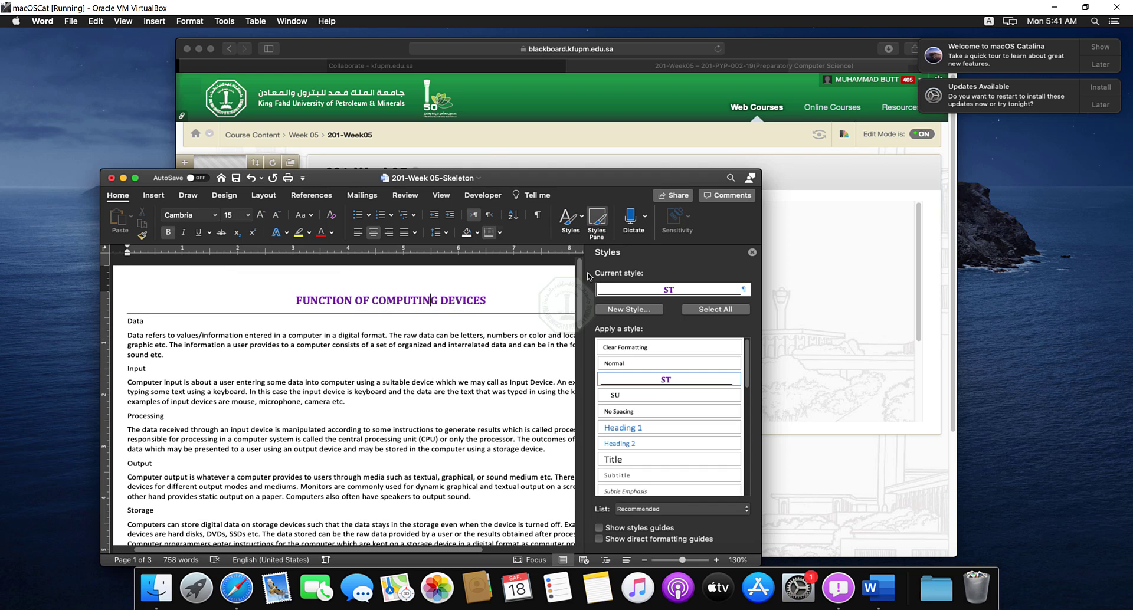
scroll(579, 300, down, 4)
drag(580, 300, 579, 322)
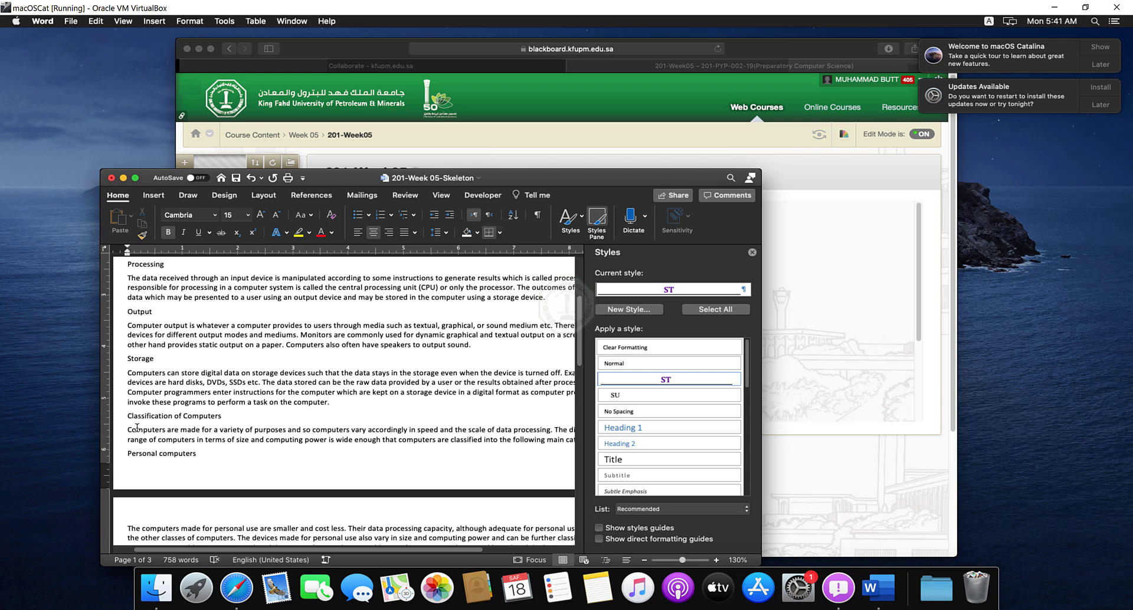
click(158, 418)
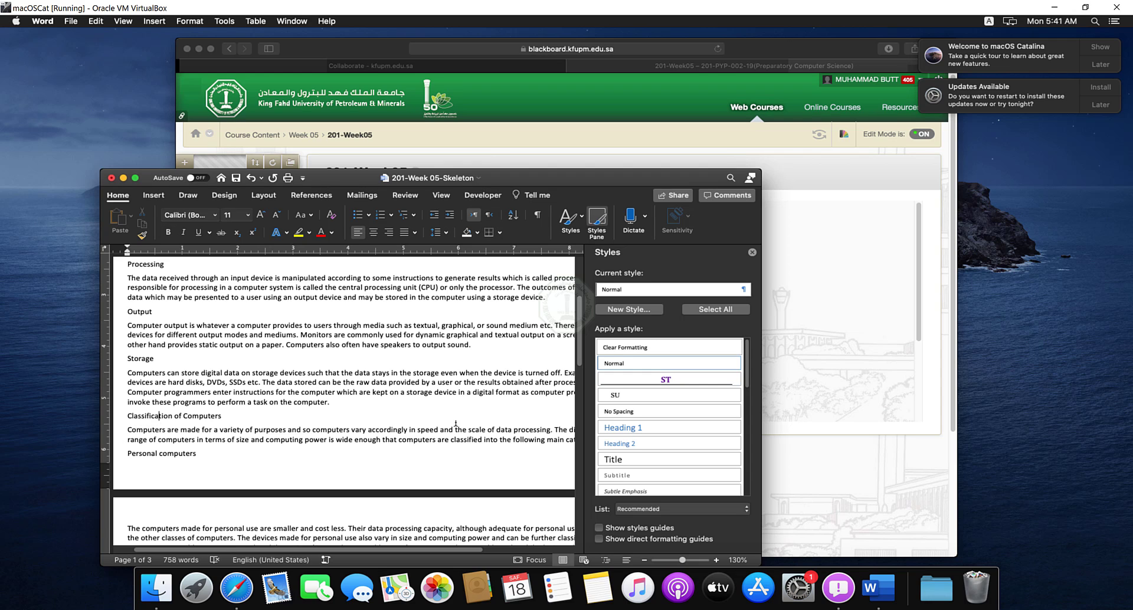
click(662, 380)
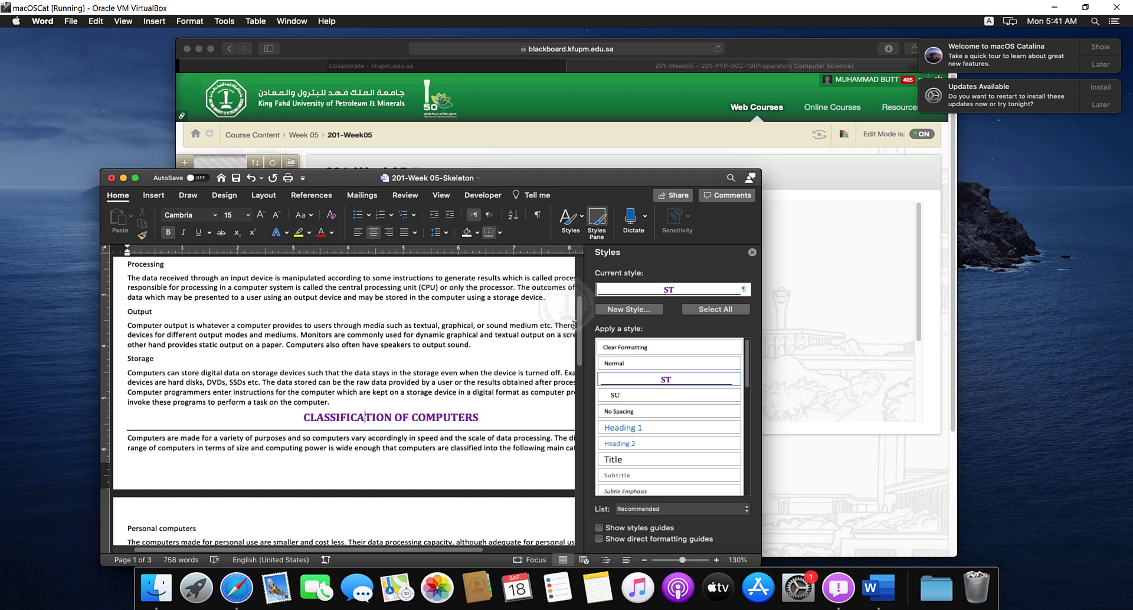
drag(580, 320, 583, 456)
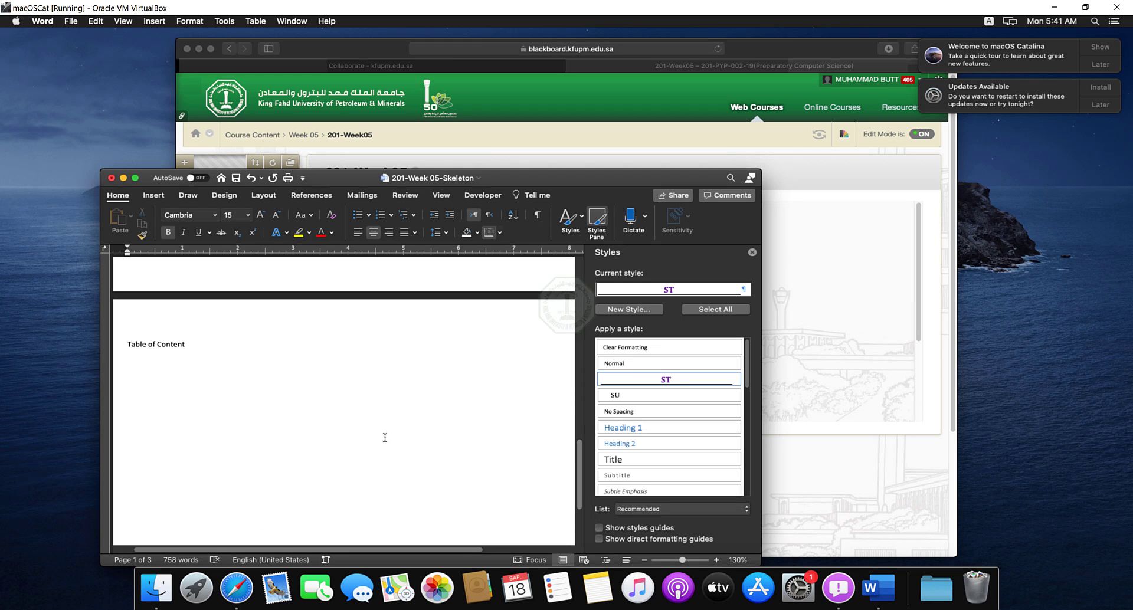
click(166, 349)
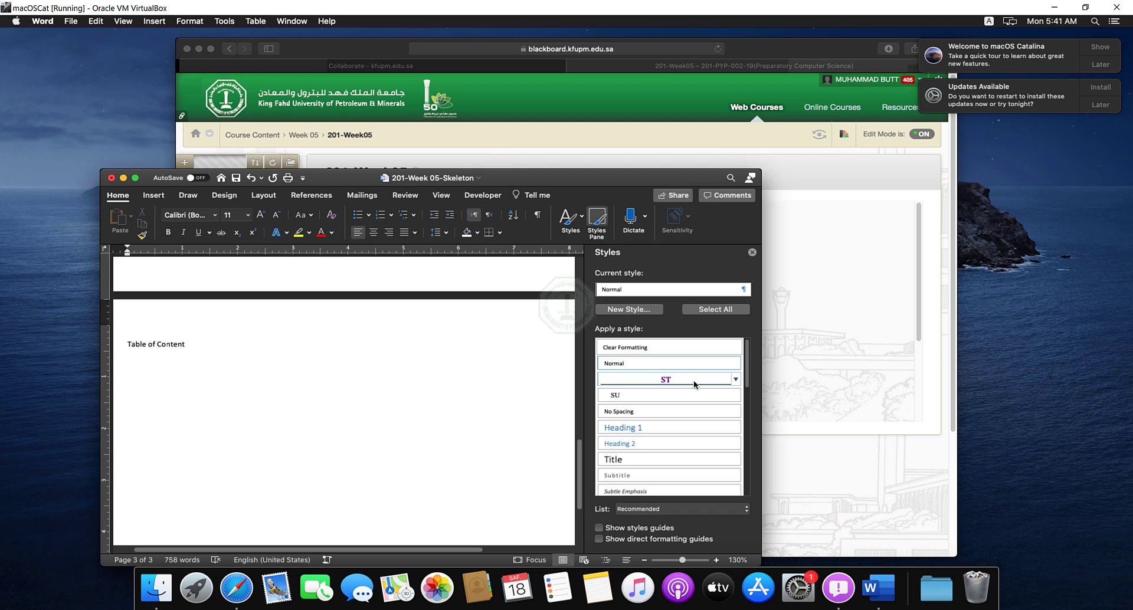
click(619, 380)
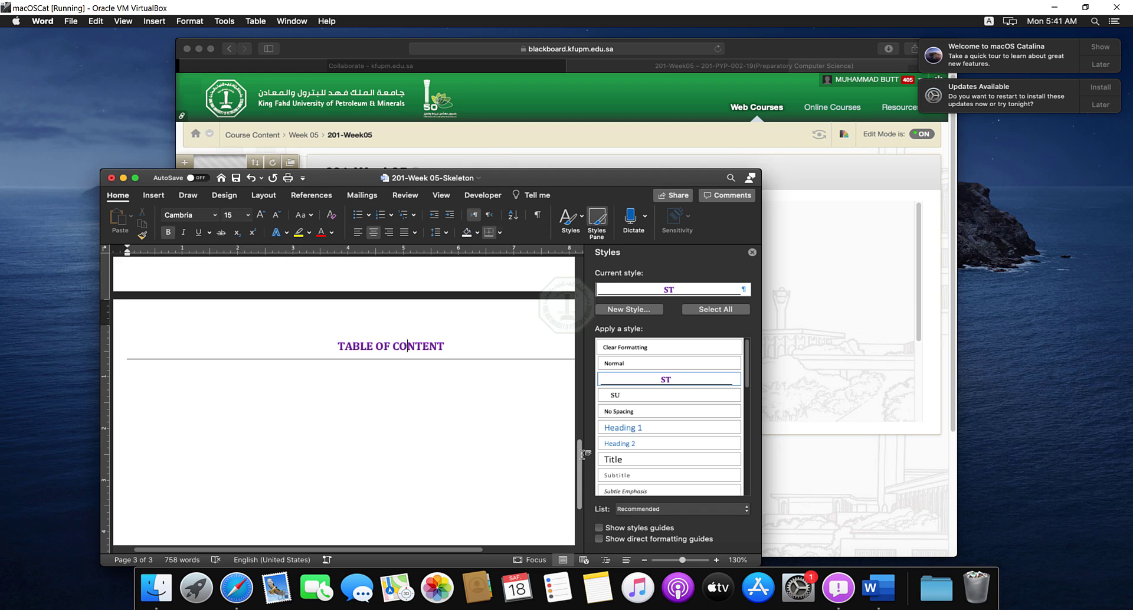
Check the Heading 1 assignments in the Chapter 3 PDF and apply Heading 1 to the Data, Input and Processing lines in Word
drag(580, 458, 580, 269)
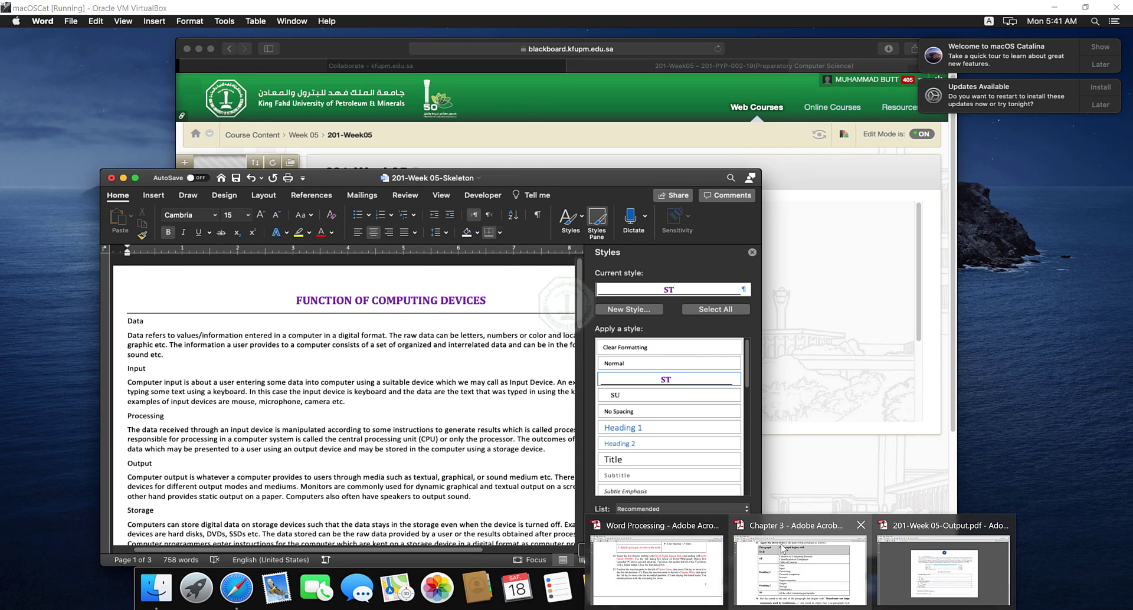
click(784, 557)
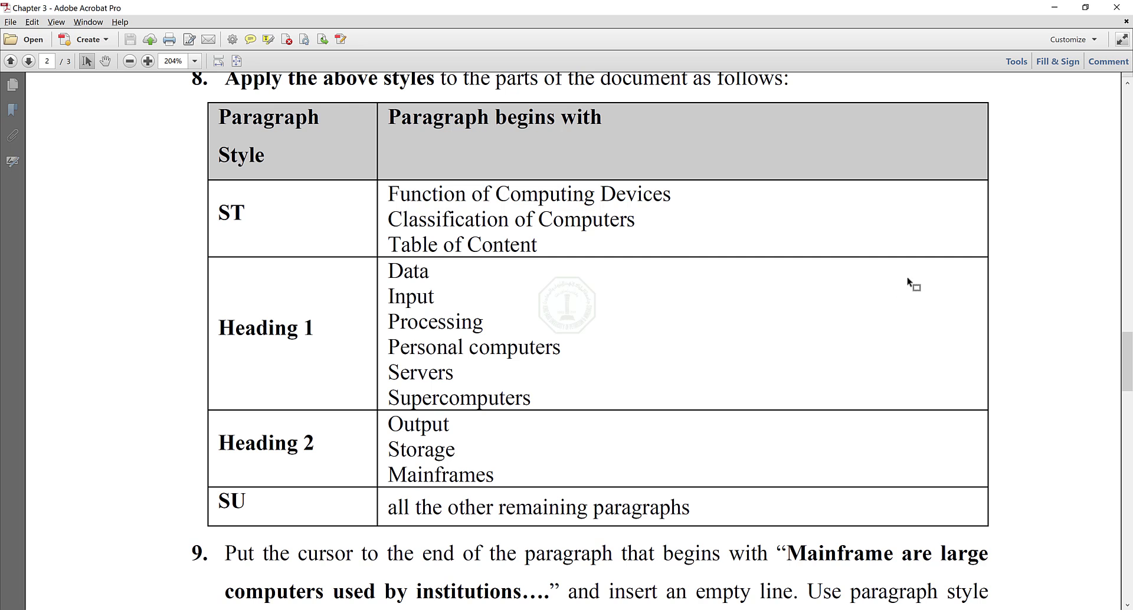
click(1054, 7)
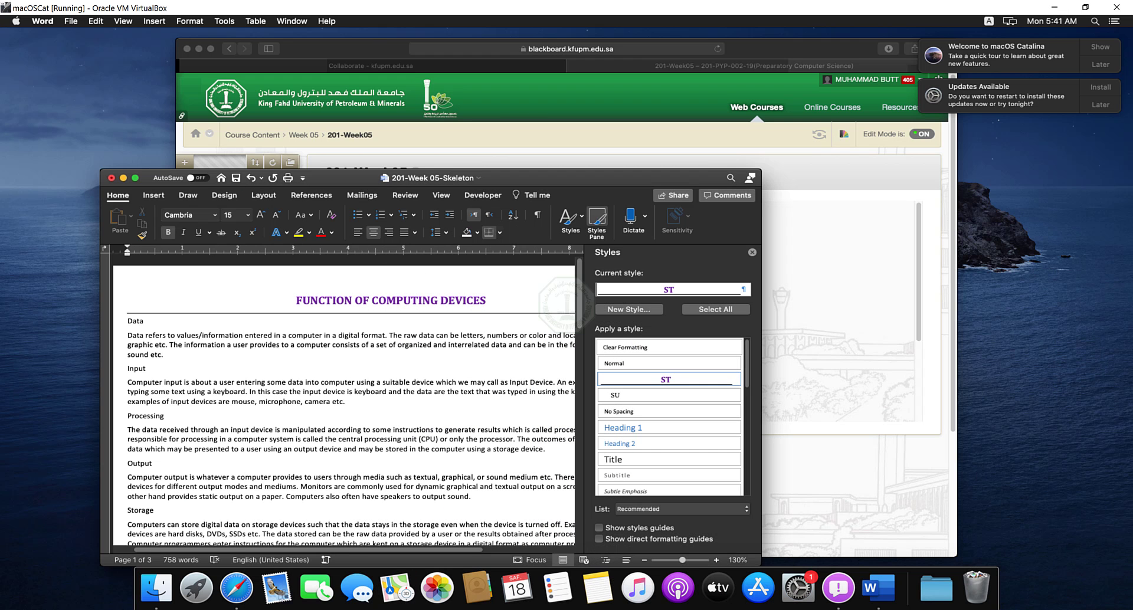
click(135, 324)
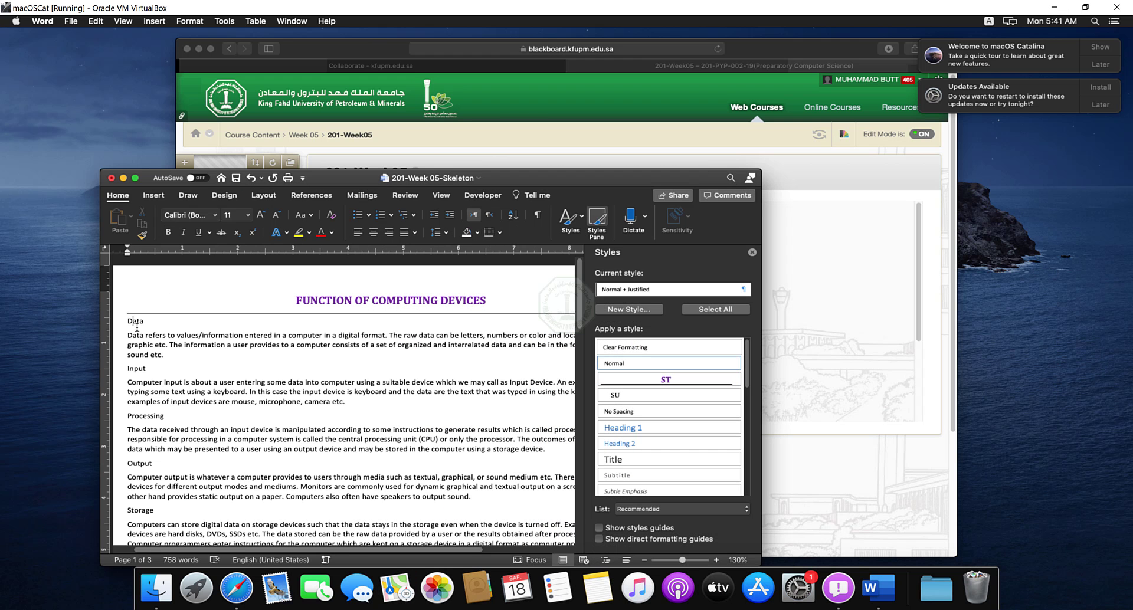
click(648, 429)
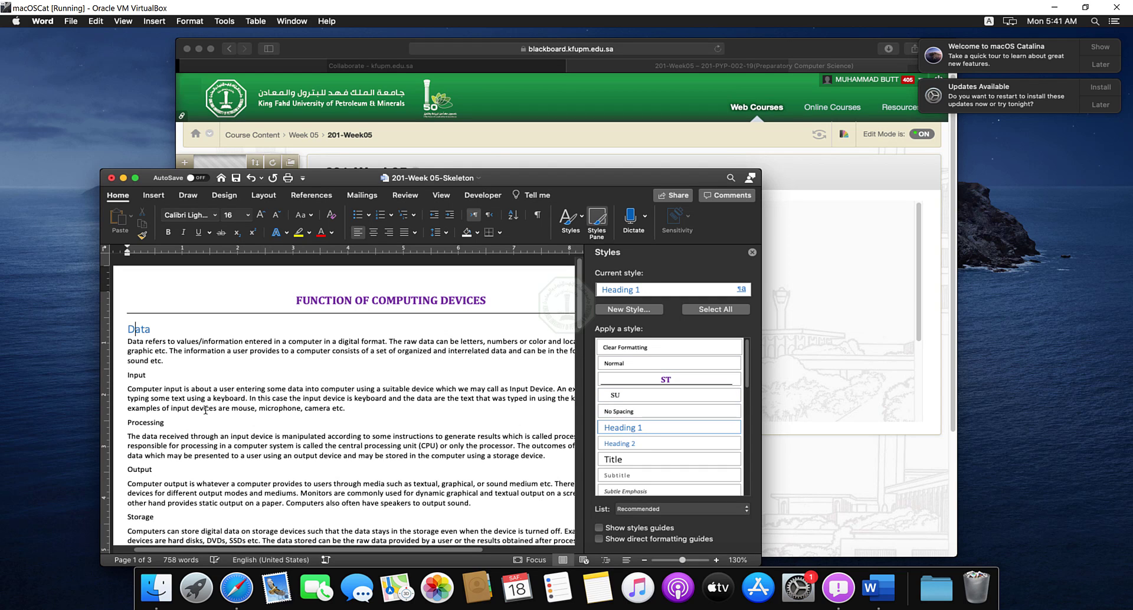
click(140, 378)
click(636, 430)
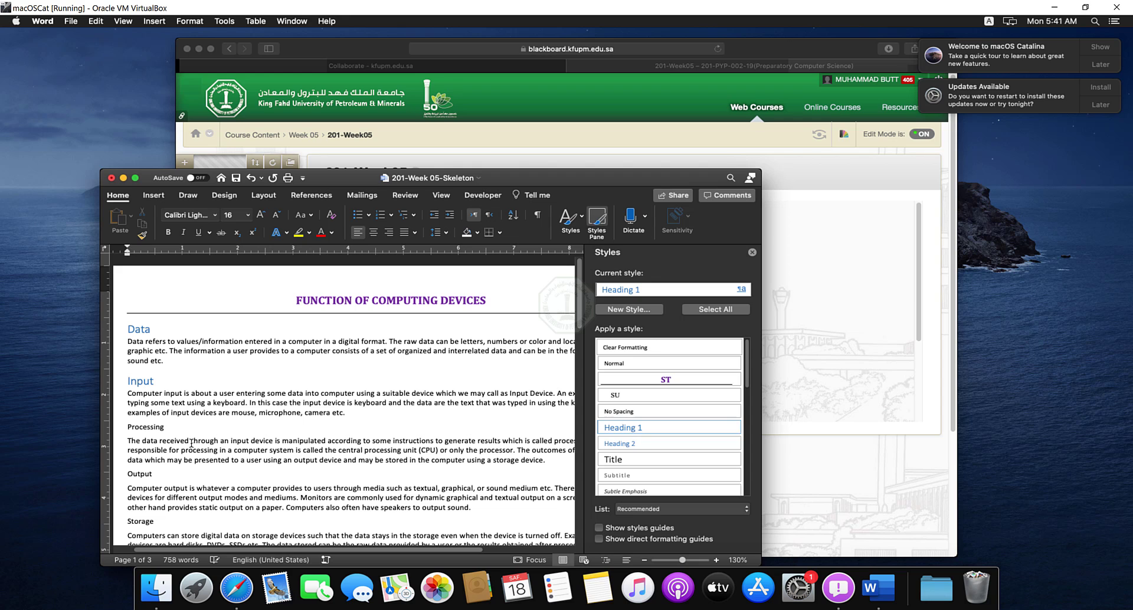
click(141, 428)
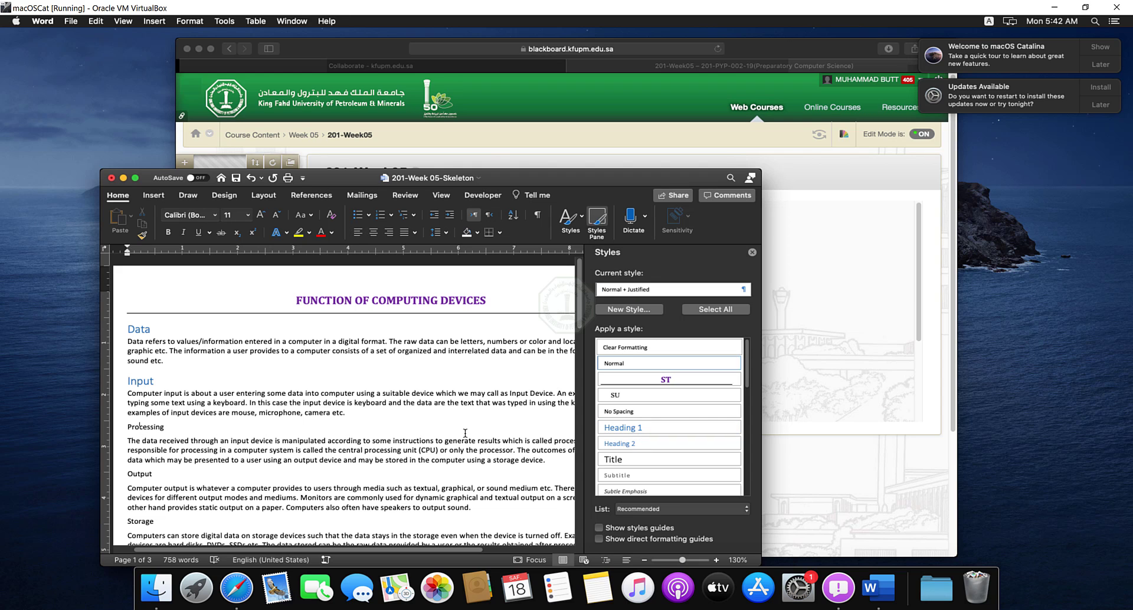
click(637, 430)
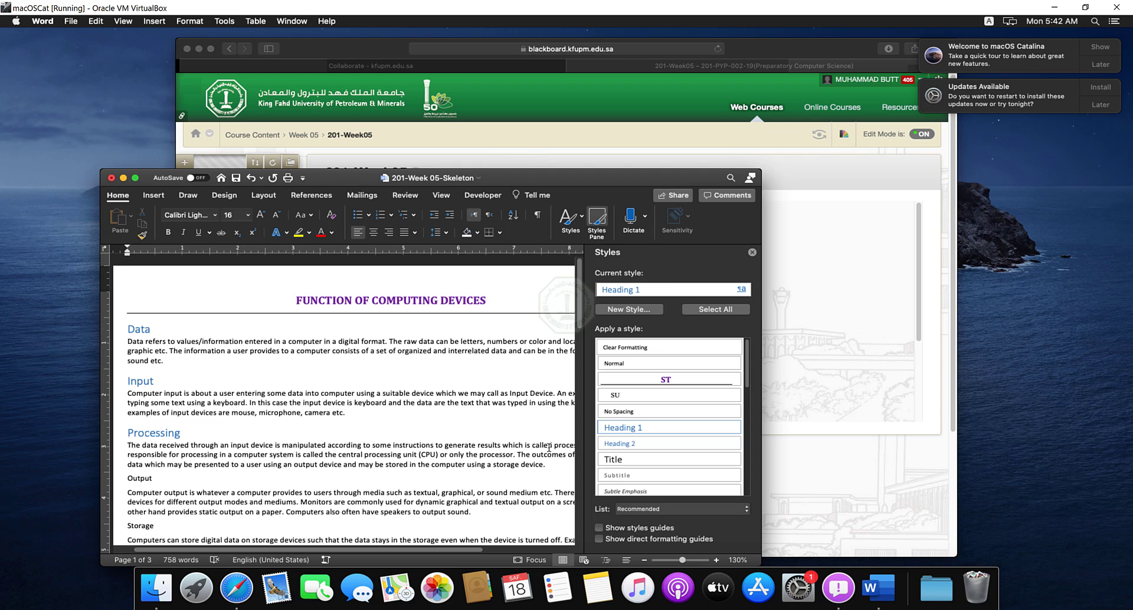
Apply the Heading 1 style to the "Personal computers" line below the Classification of Computers title
key(Down)
key(Down)
key(Down)
key(Down)
key(Down)
key(Down)
key(Down)
key(Down)
key(Down)
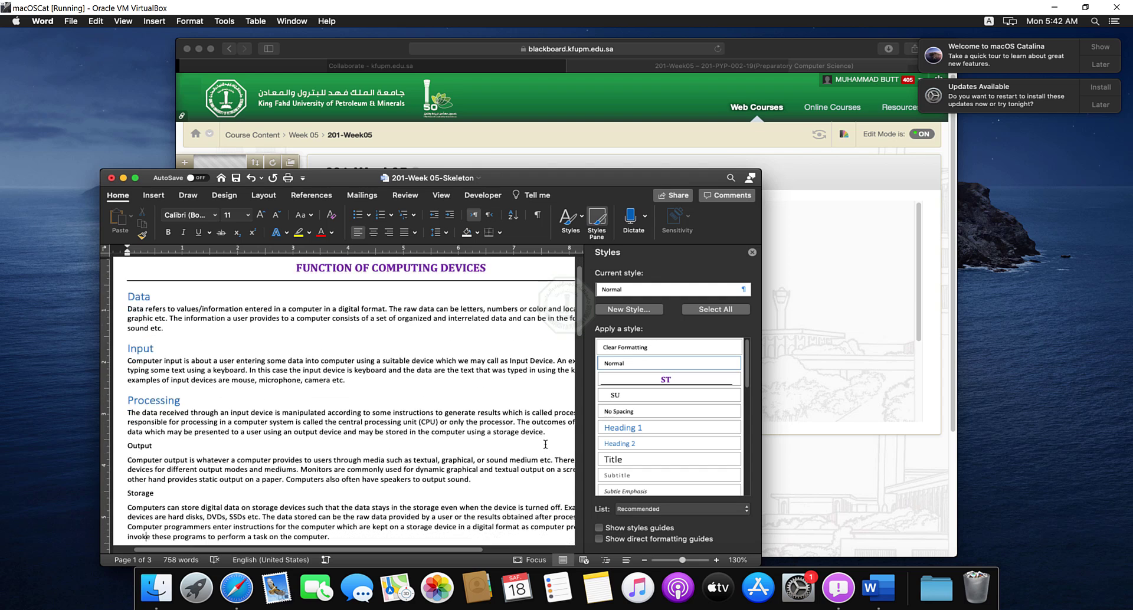
key(Down)
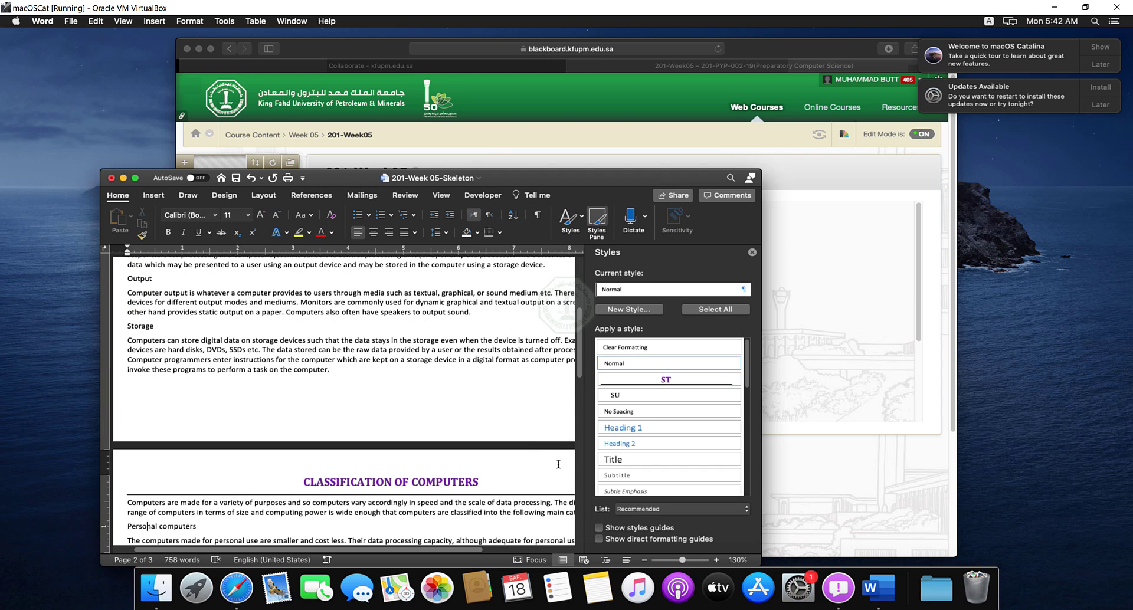
click(635, 433)
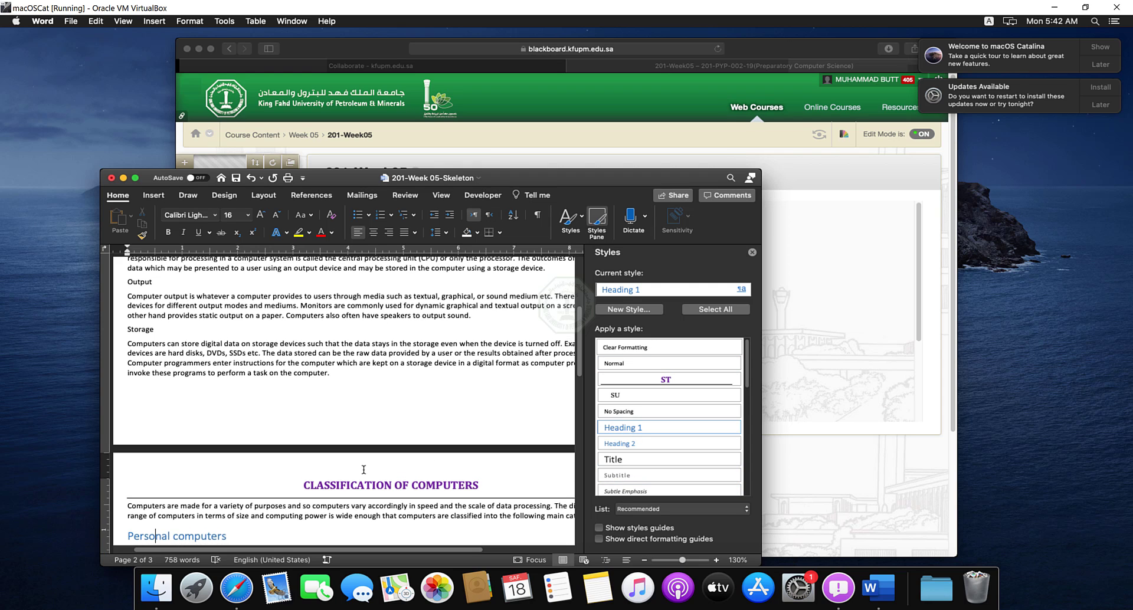
Apply the Heading 1 style to the "Servers" and "Supercomputers" lines in the Classification of Computers section
key(Down)
key(Down)
key(Down)
key(Down)
key(Down)
key(Down)
key(Down)
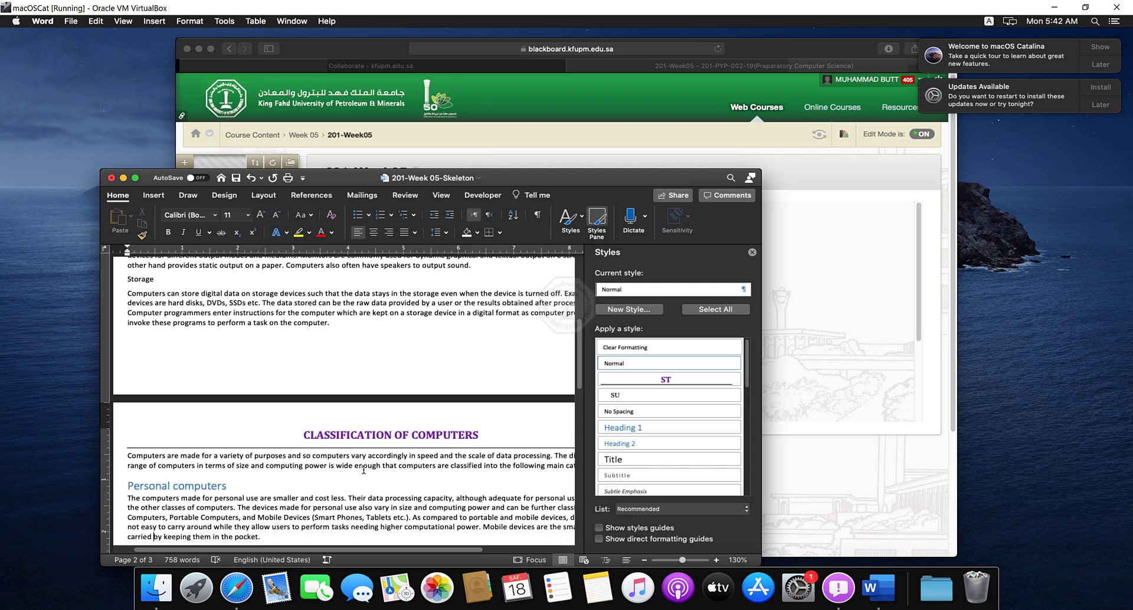
key(Down)
key(Down)
key(Down)
key(Down)
key(Down)
key(Down)
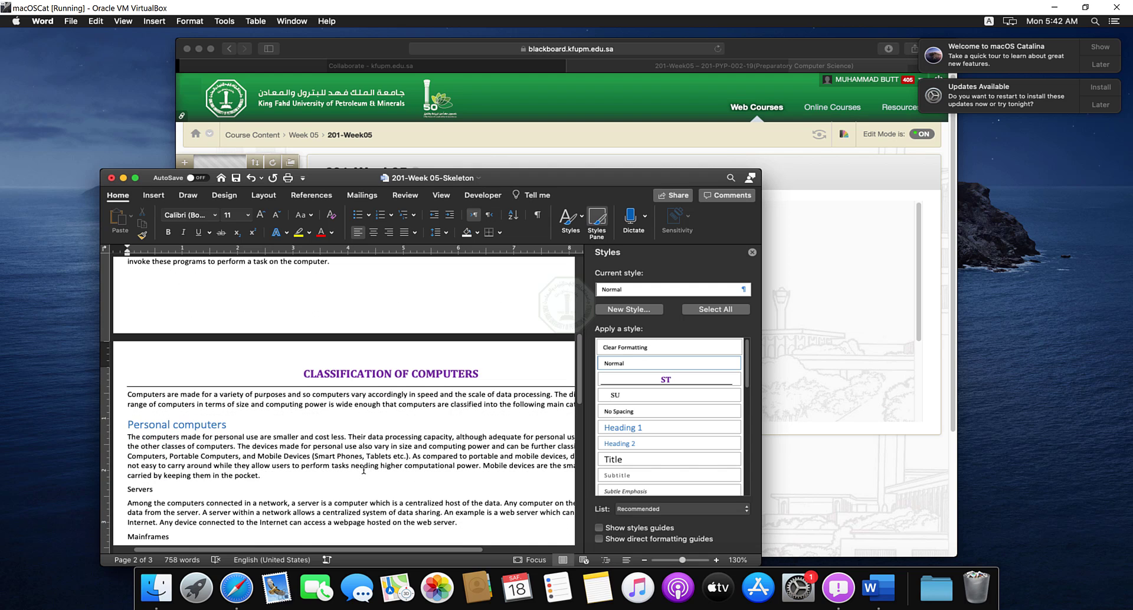
key(Down)
key(Down)
key(Down)
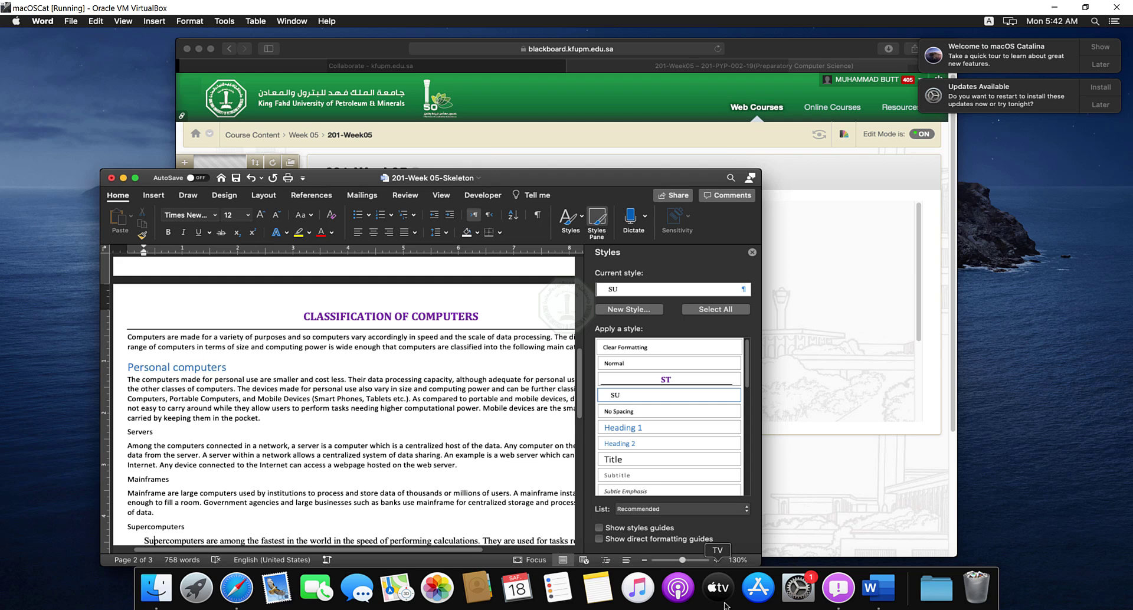
mouse_move(726, 608)
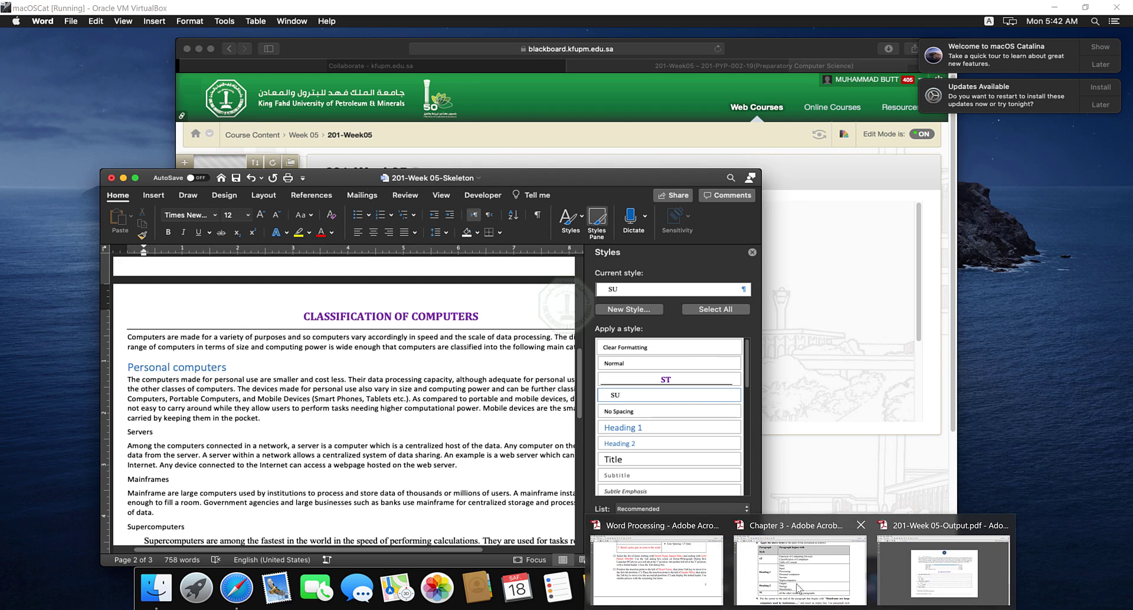
mouse_move(799, 578)
click(143, 433)
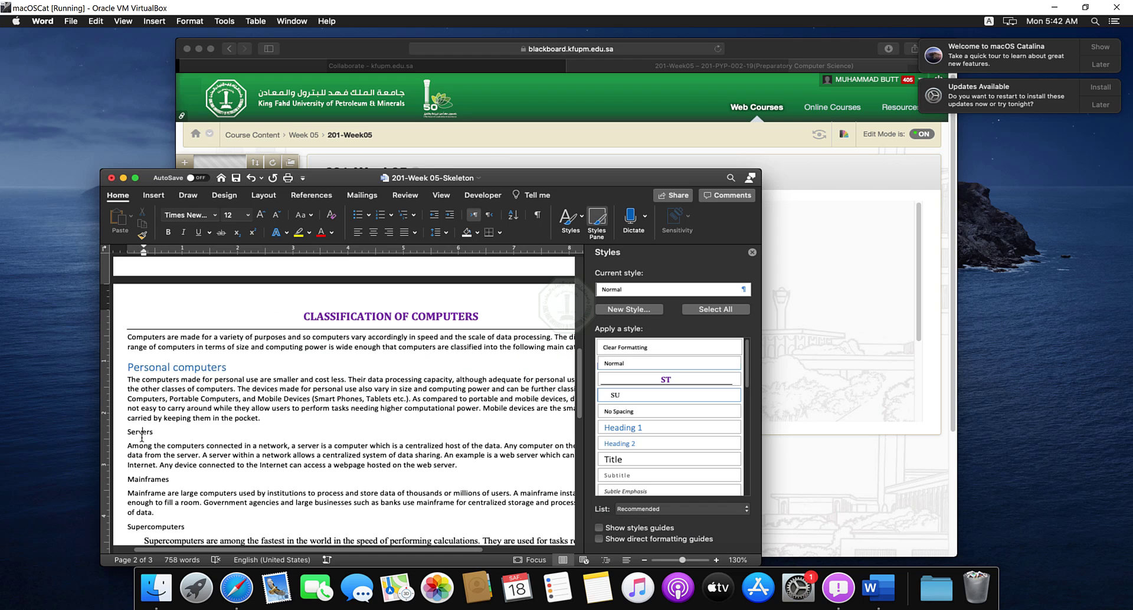
click(682, 426)
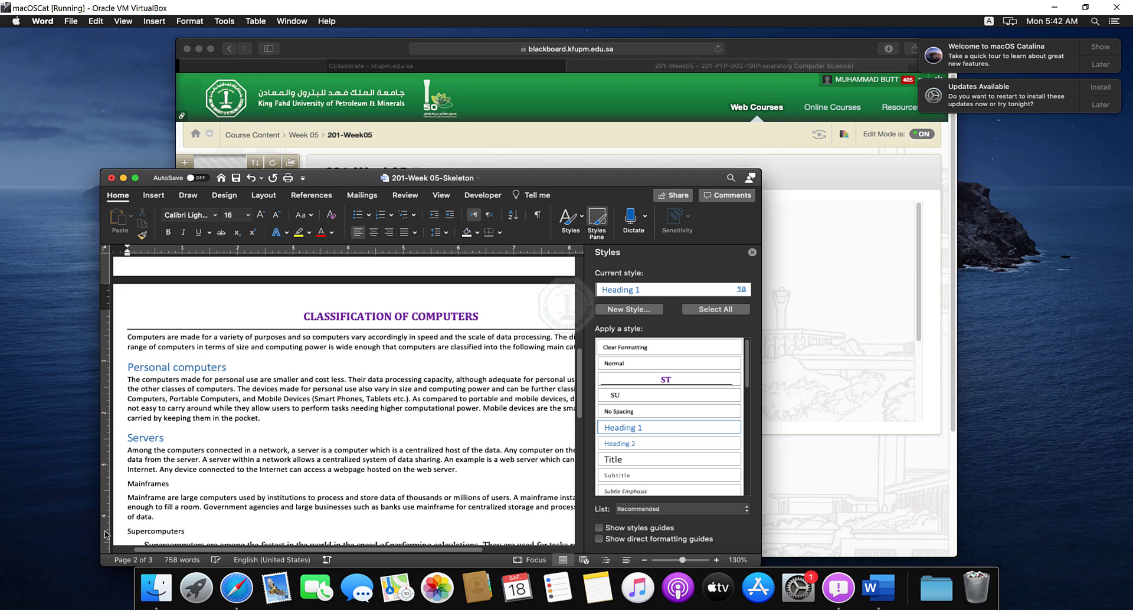
click(176, 534)
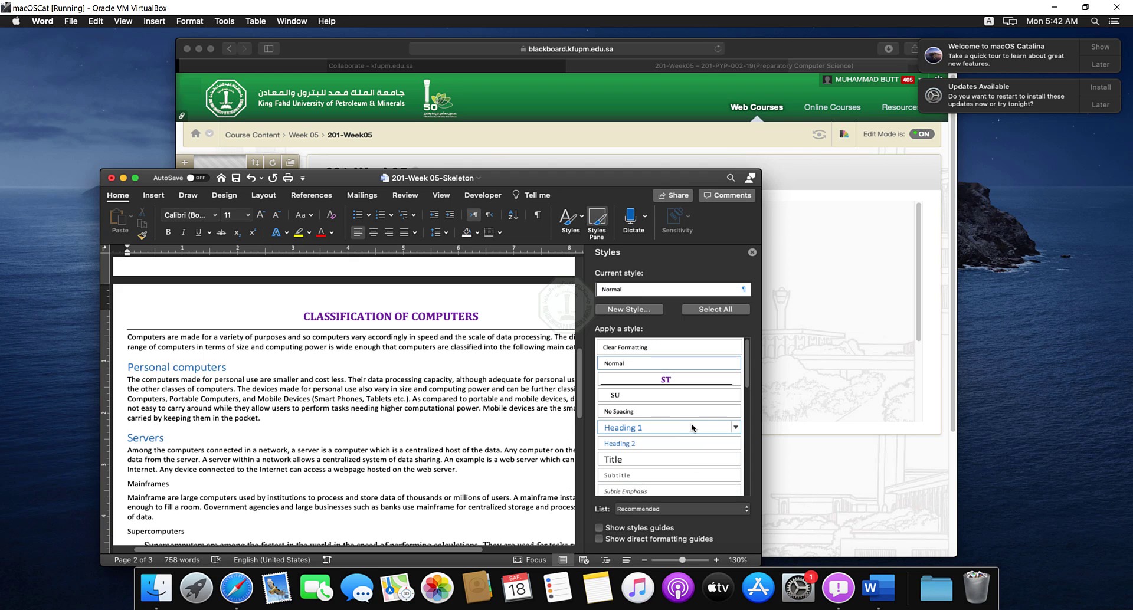
click(656, 425)
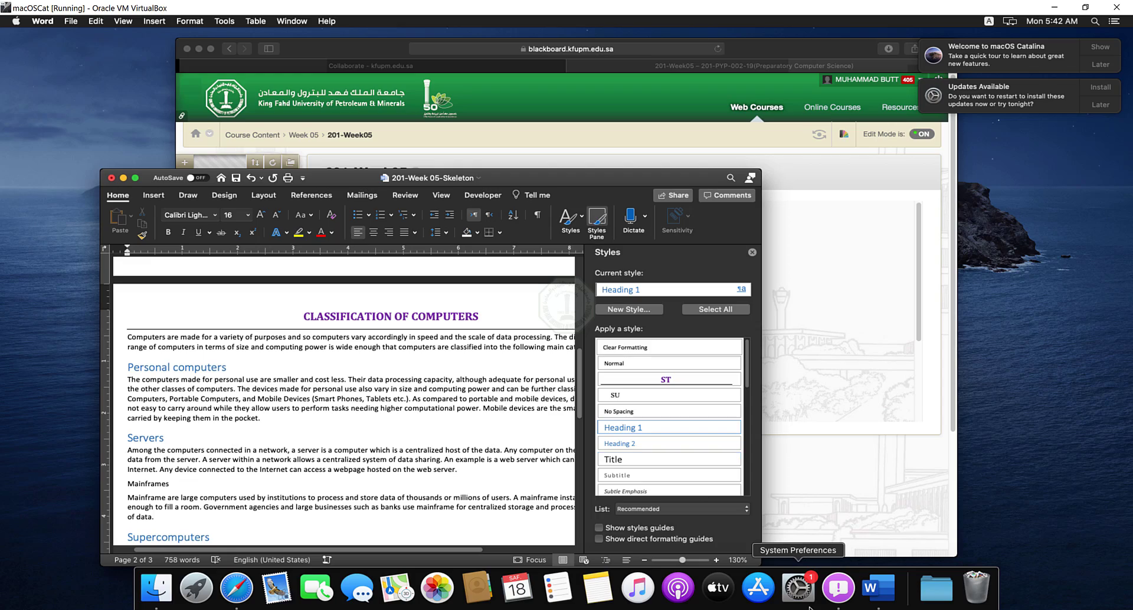
Check the Heading 2 assignments in the Chapter 3 PDF, return to Word and apply Heading 2 to the "Mainframes" line
click(772, 609)
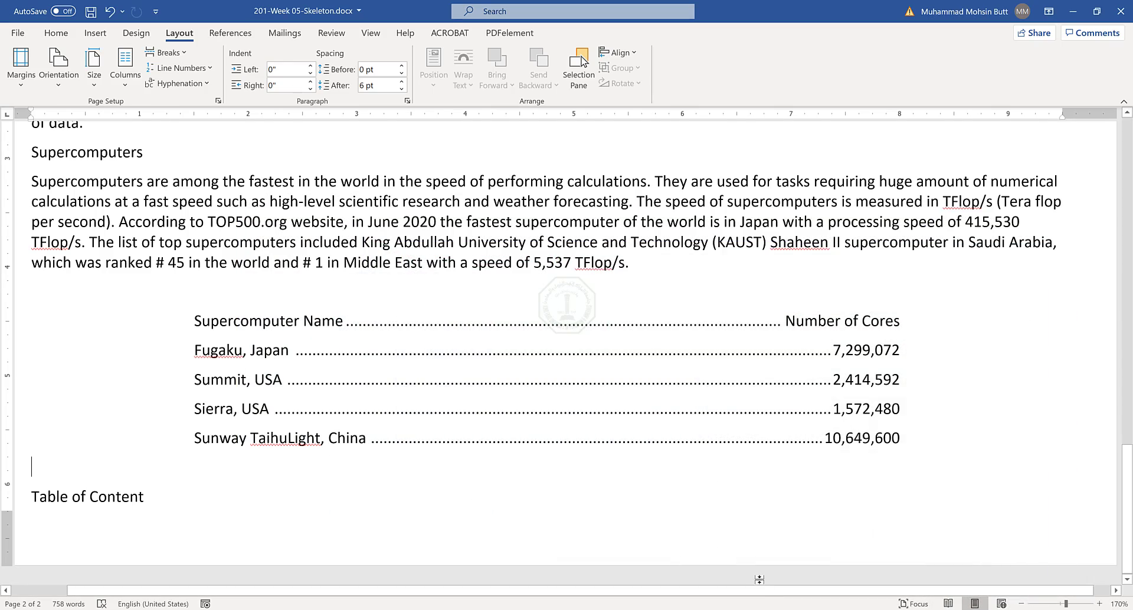
click(772, 609)
click(801, 609)
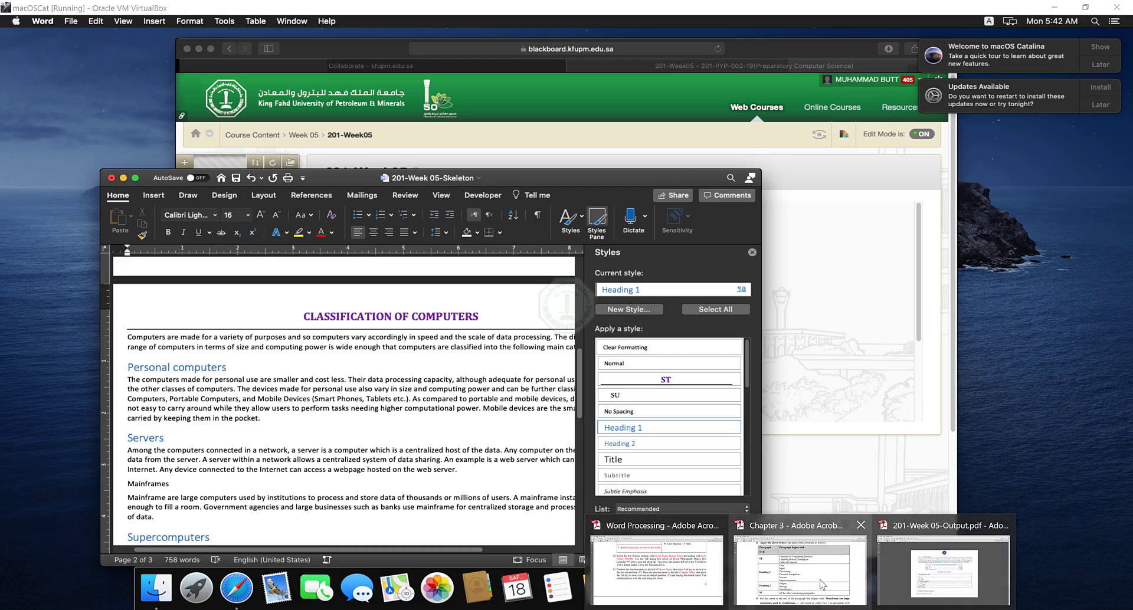
click(800, 567)
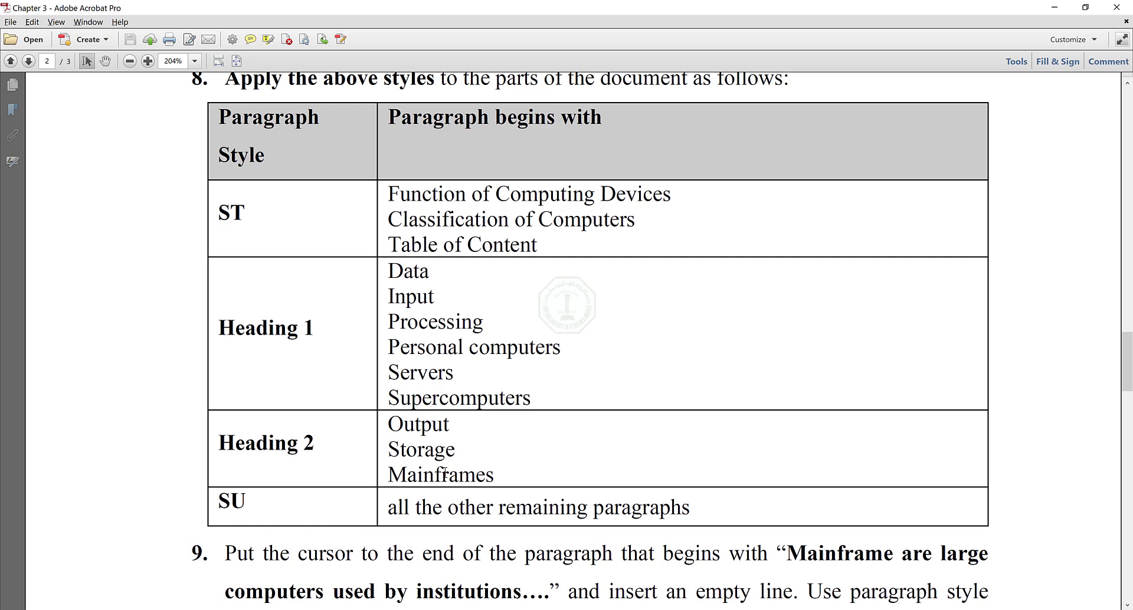
click(1053, 7)
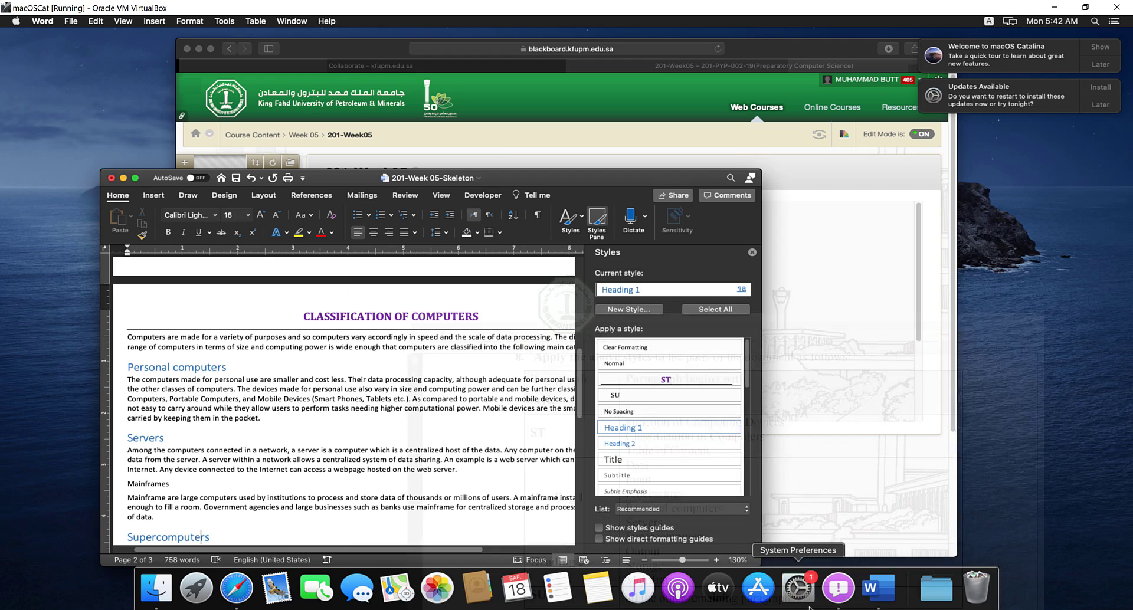
click(151, 482)
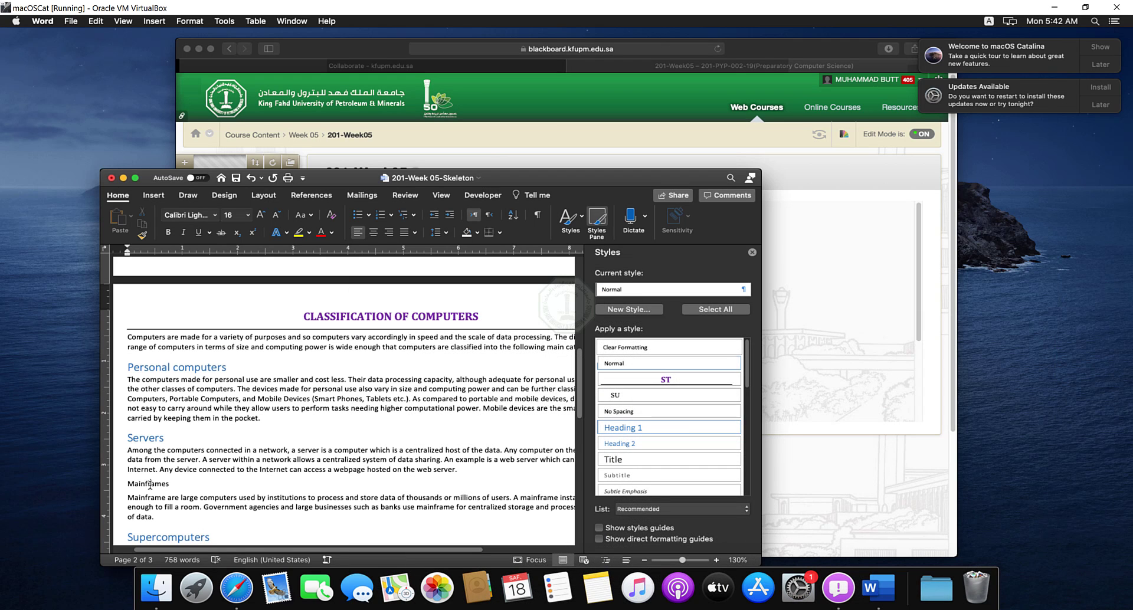
click(632, 439)
Apply the Heading 2 style to the "Storage" and "Output" lines in the Function of Computing Devices section
click(325, 431)
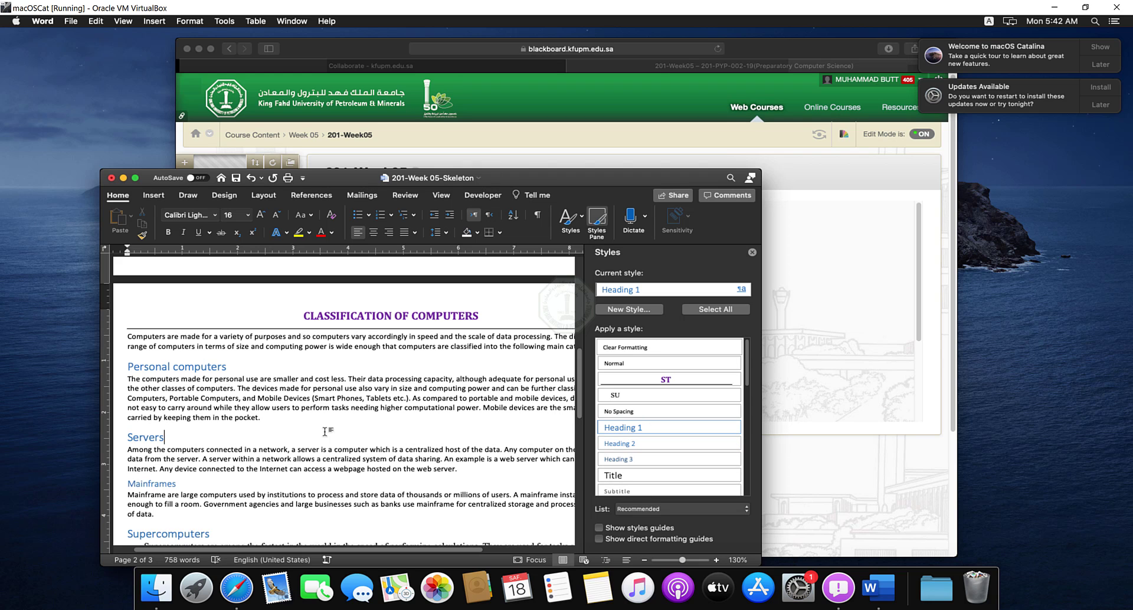
scroll(325, 431, down, 1)
scroll(326, 432, up, 5)
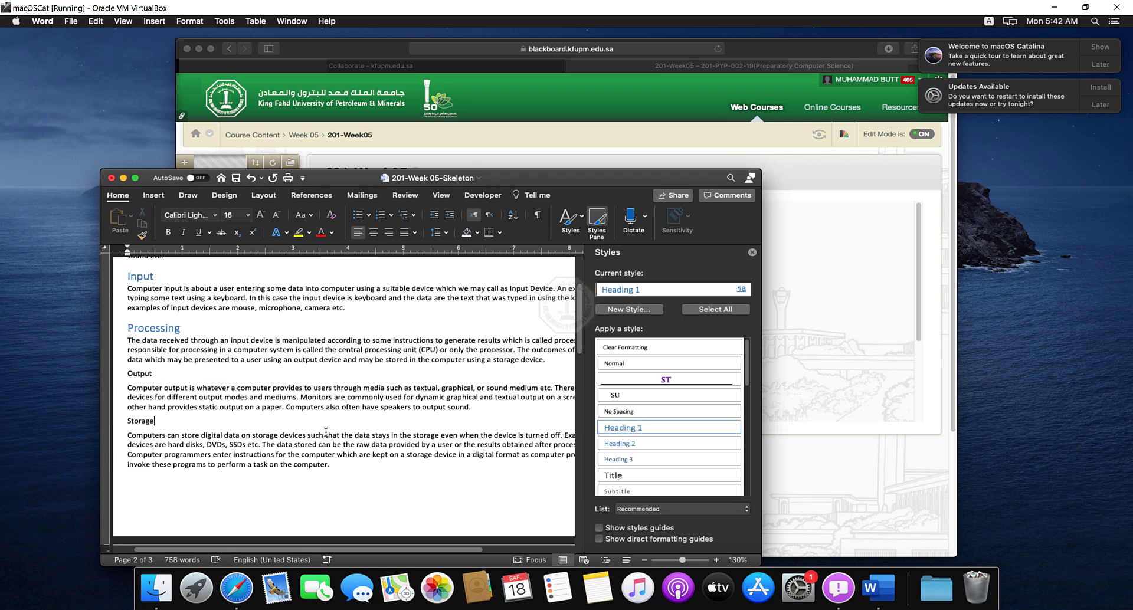
click(326, 433)
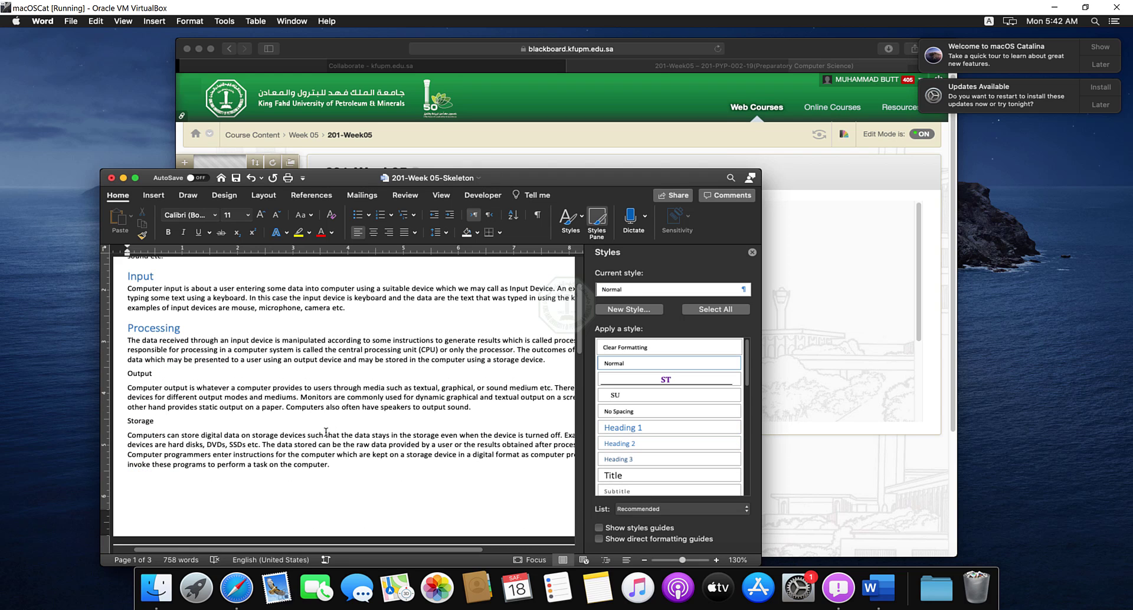
click(167, 419)
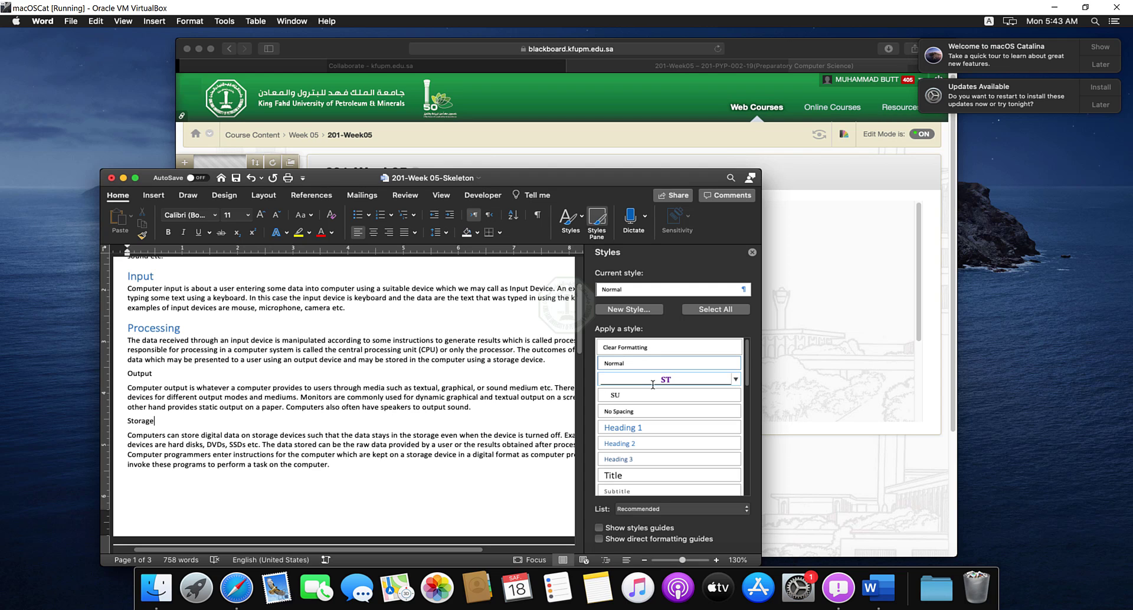
click(630, 444)
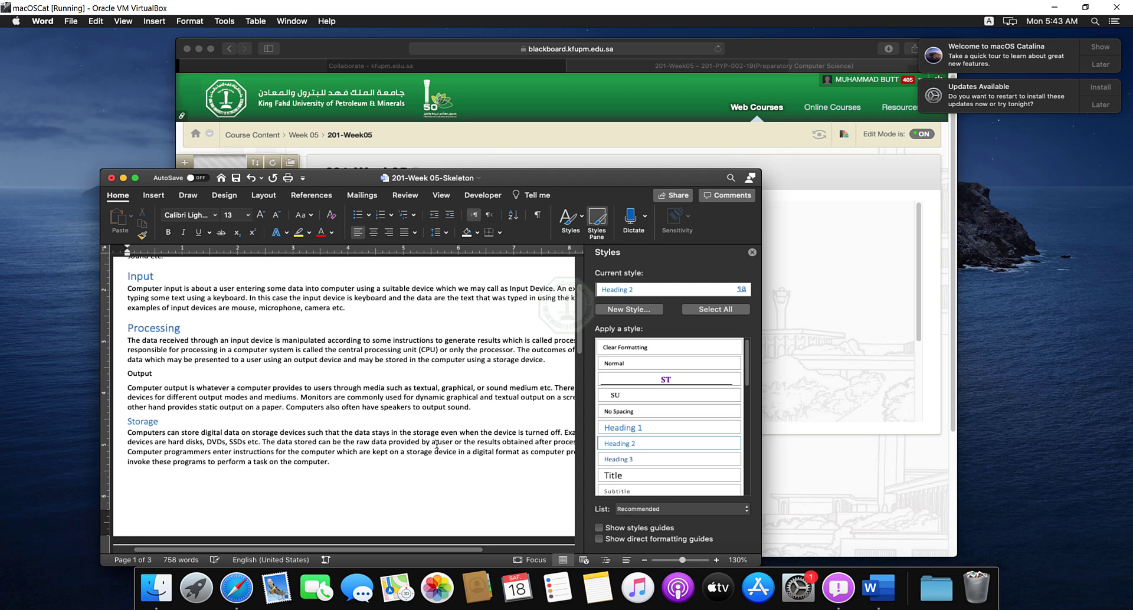
click(140, 372)
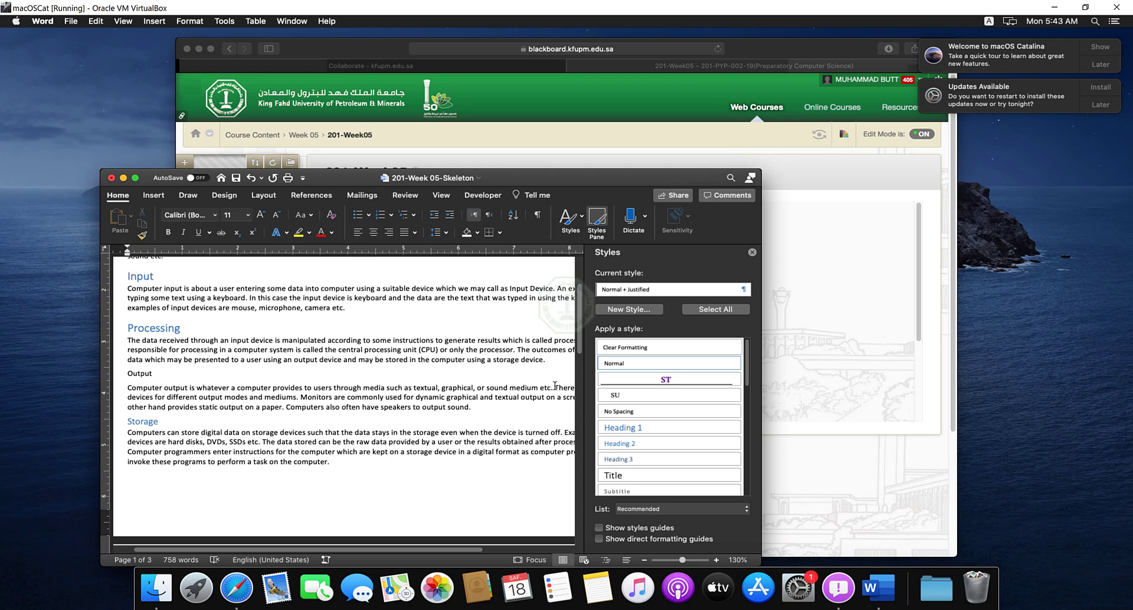
click(628, 442)
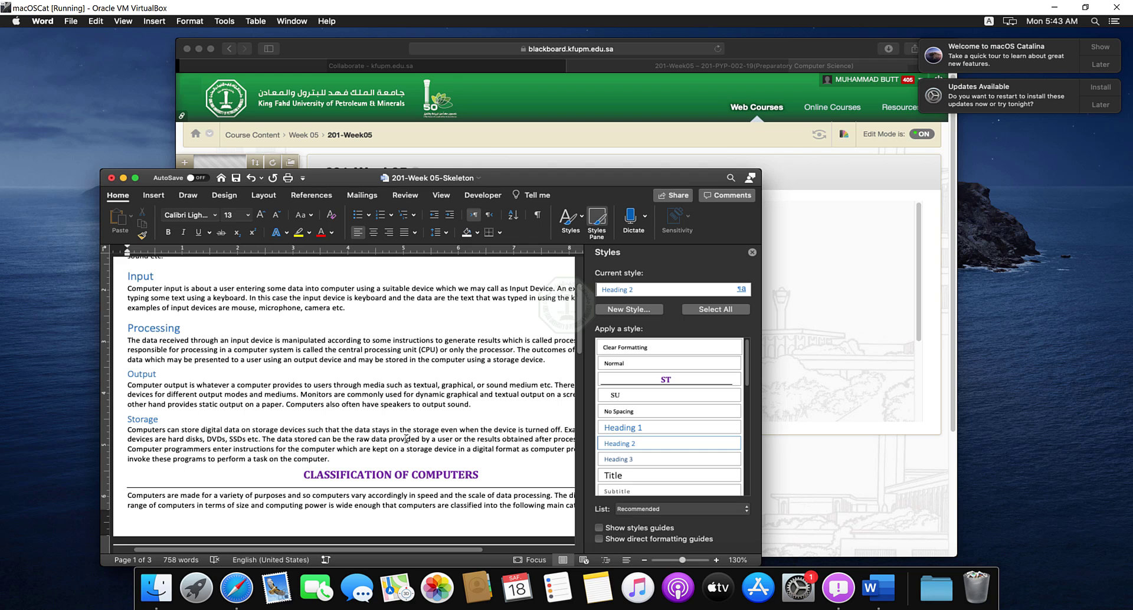
Apply the SU style to the body paragraphs below the Data and Input headings
scroll(449, 401, down, 1)
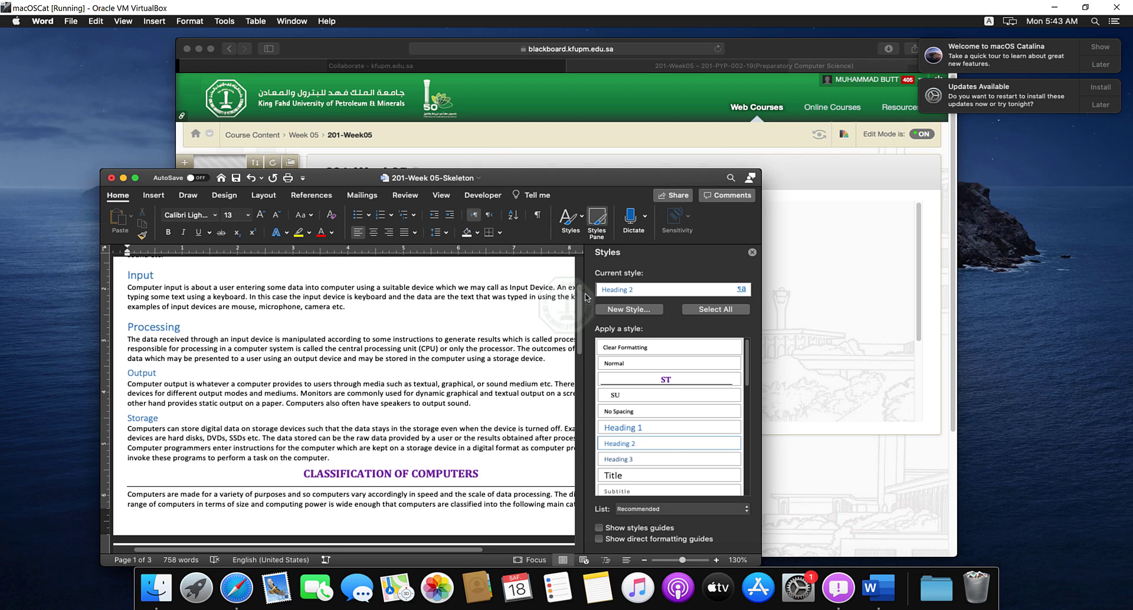
scroll(581, 293, up, 2)
scroll(582, 294, up, 4)
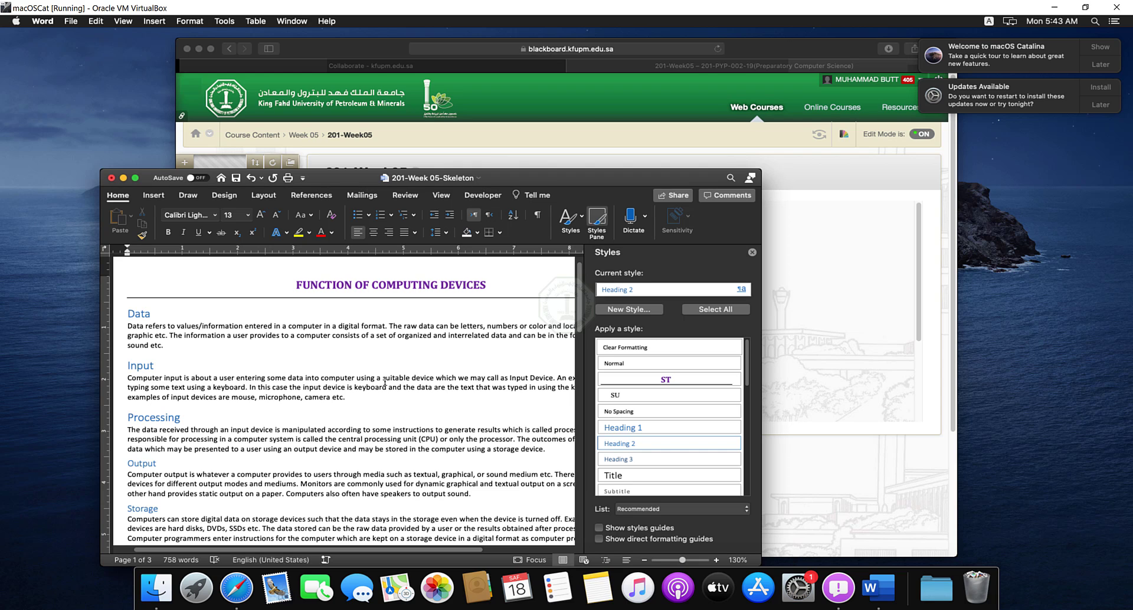
click(429, 333)
click(614, 395)
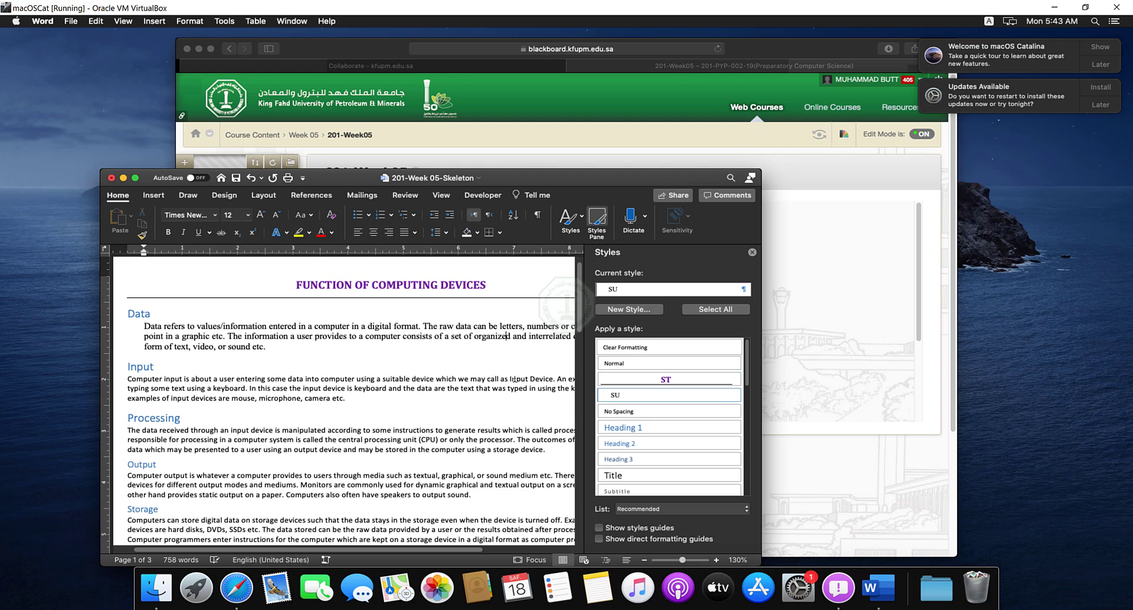
click(388, 387)
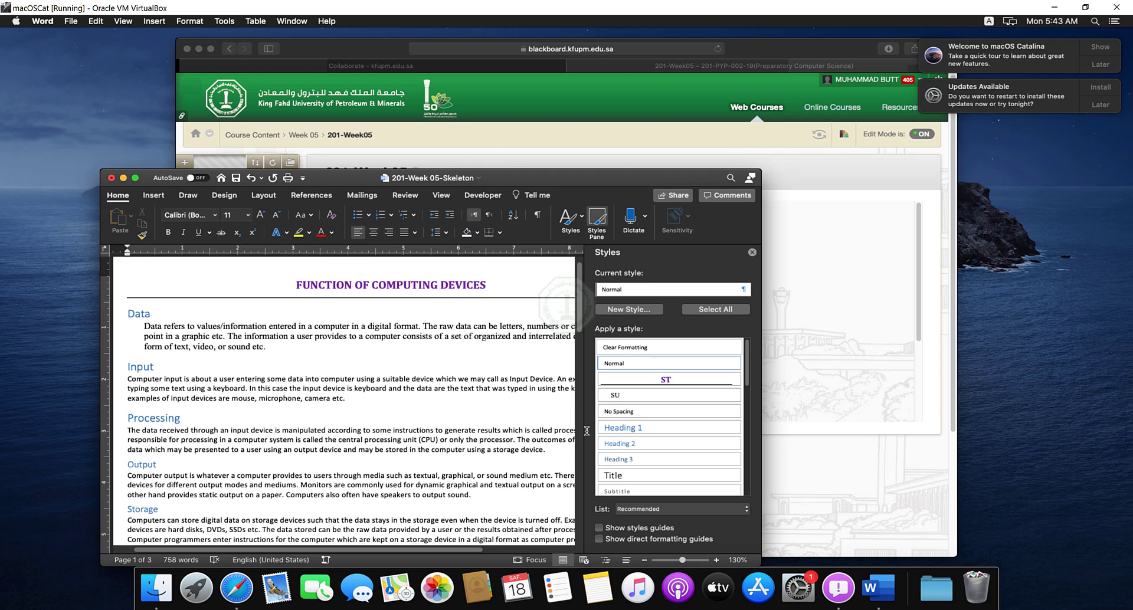
click(630, 393)
Apply the SU style to the body paragraphs below the Processing and Output headings
click(361, 441)
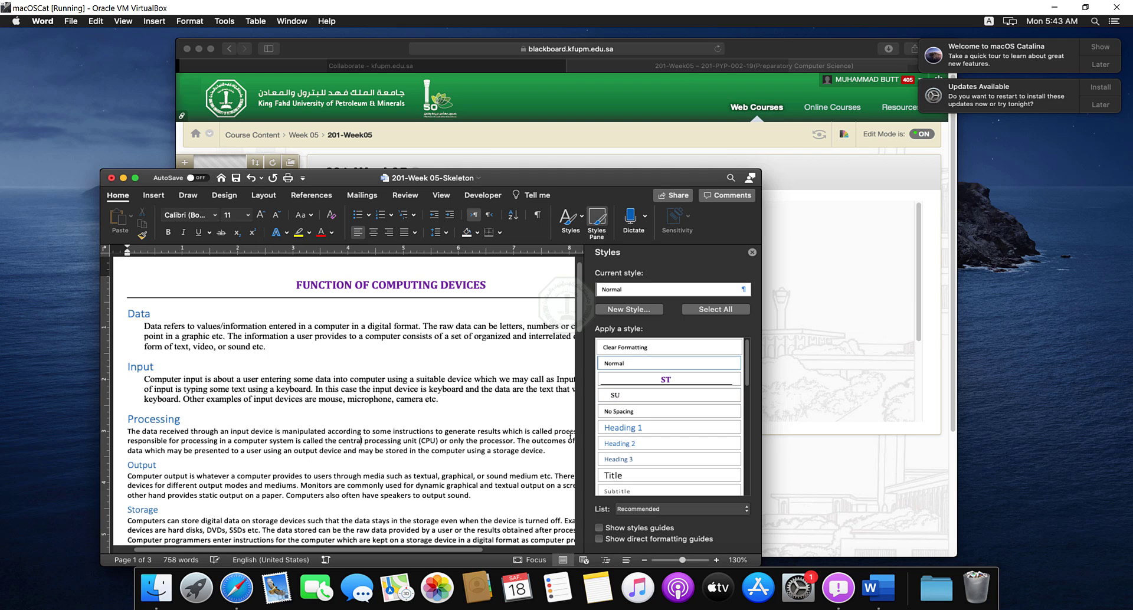
click(630, 395)
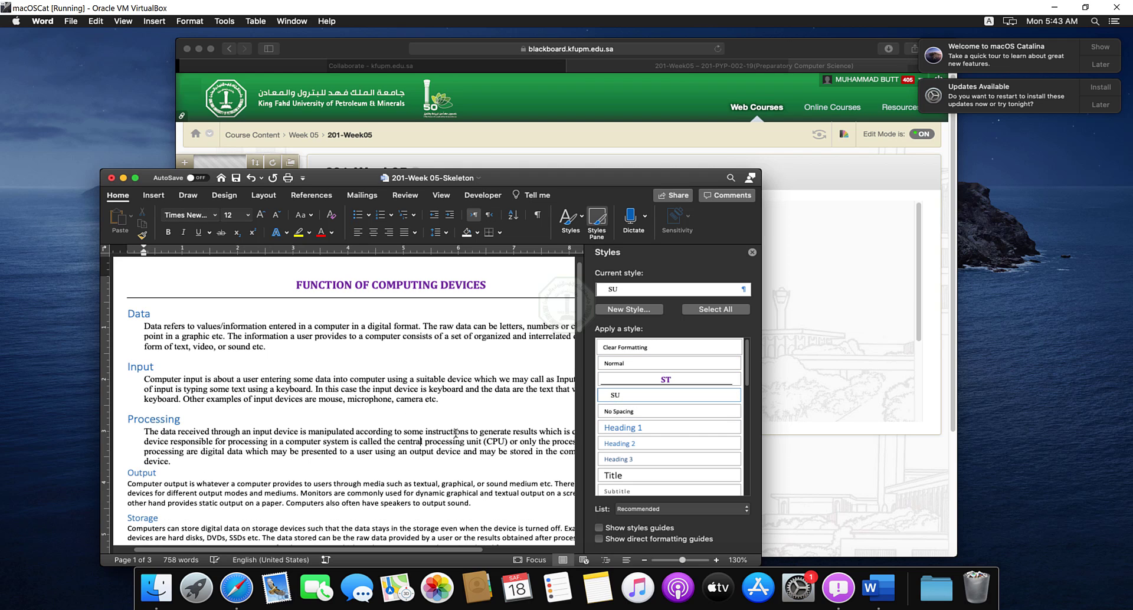
click(380, 495)
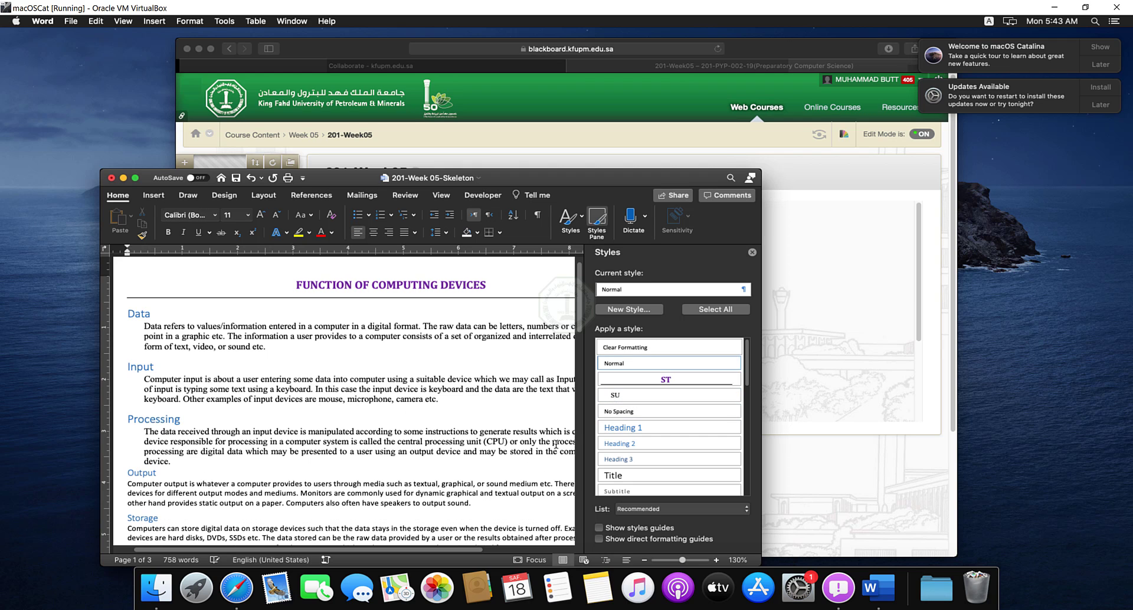
click(614, 396)
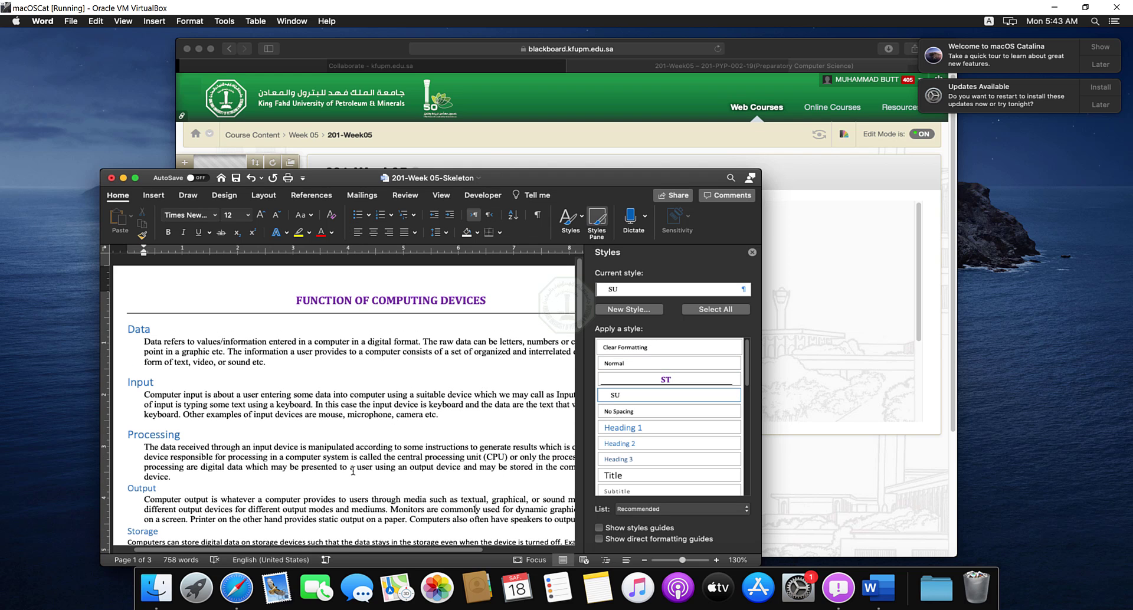
Apply the SU style to the paragraph below Storage and the introductory paragraph below the Classification of Computers title
key(Down)
key(Down)
key(Down)
key(Down)
key(Down)
key(Down)
key(Down)
key(Down)
key(Down)
key(Down)
key(Down)
key(Down)
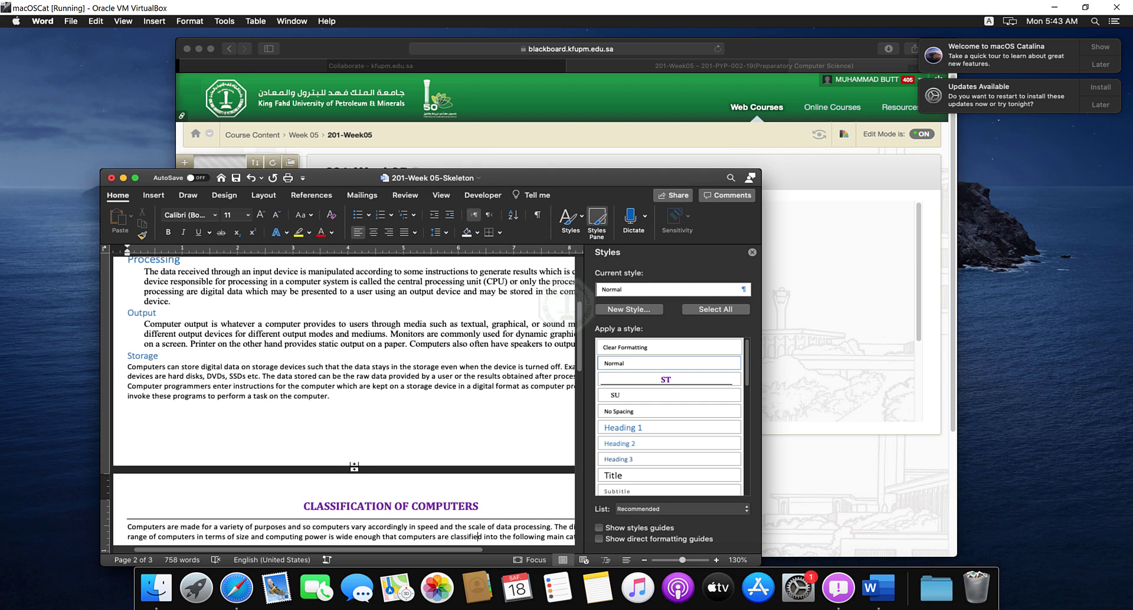
click(256, 377)
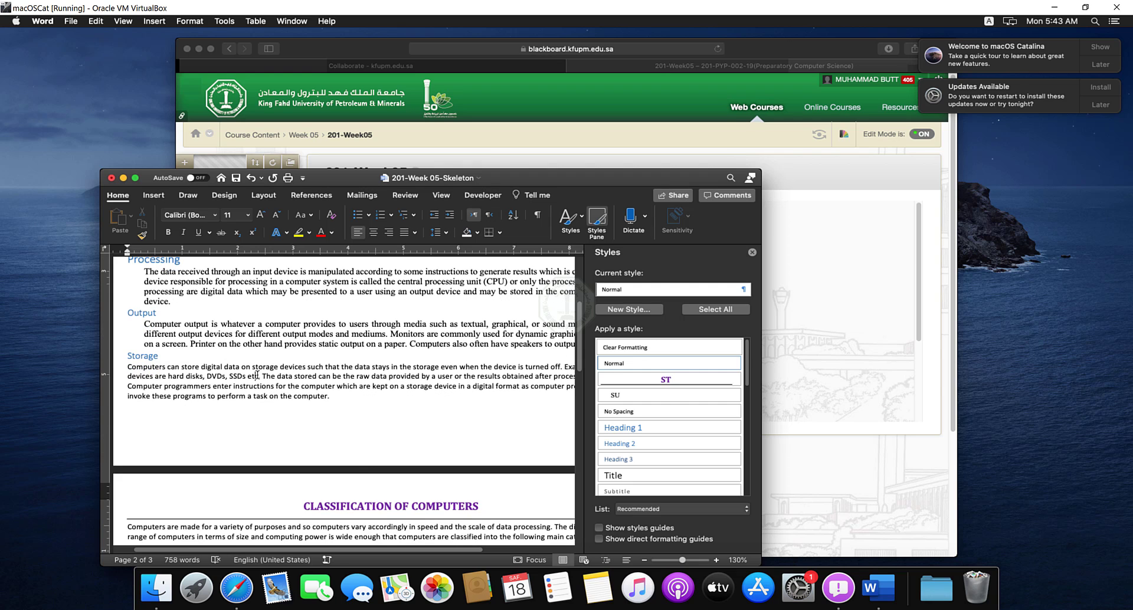
click(636, 388)
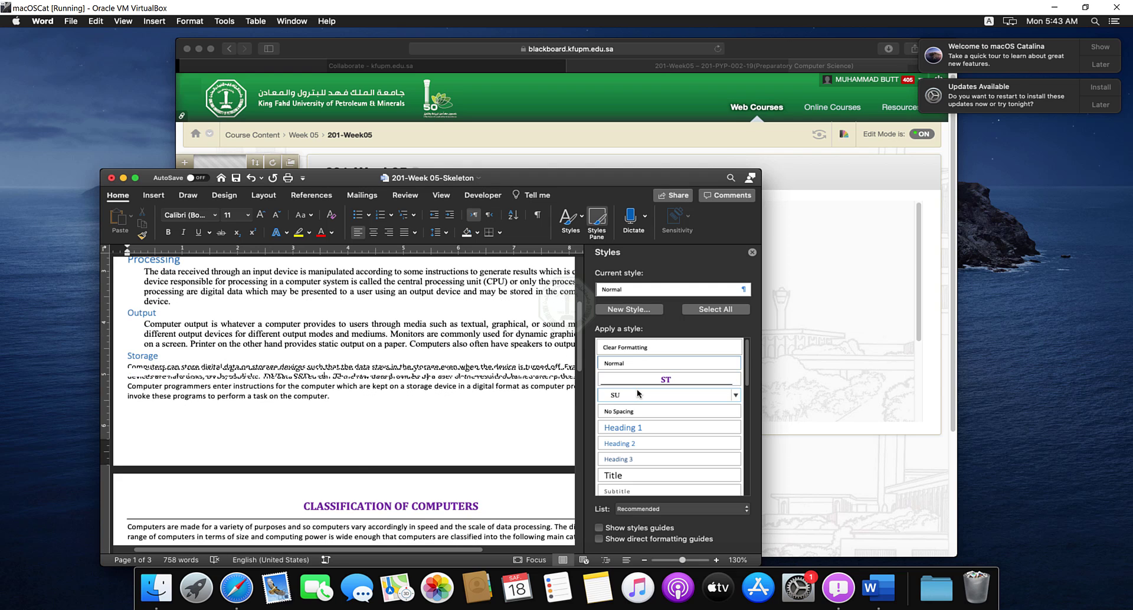
click(196, 536)
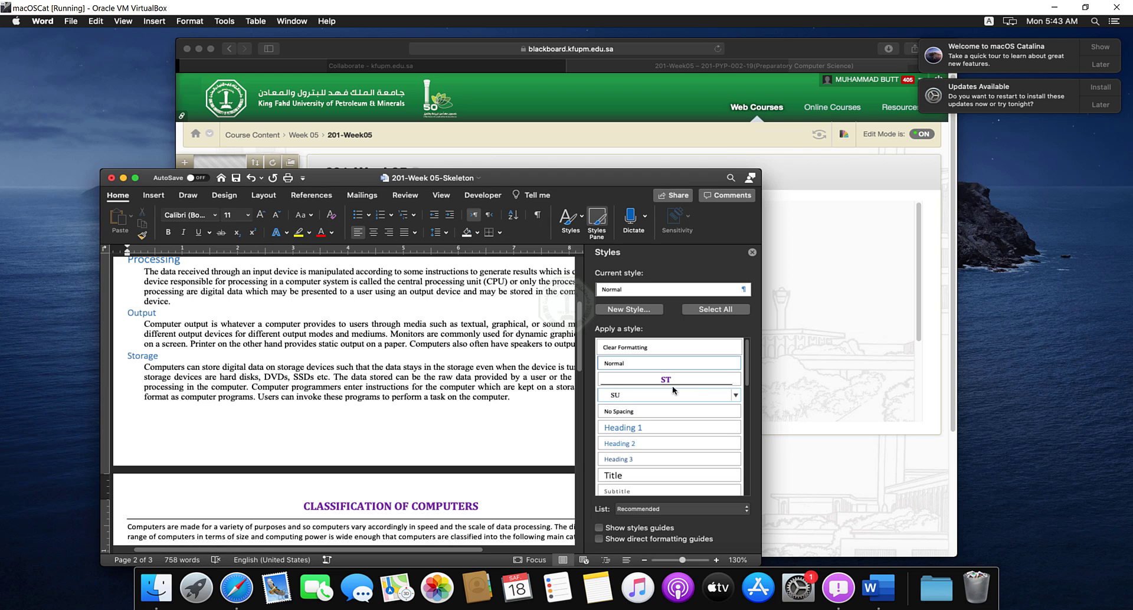
click(639, 393)
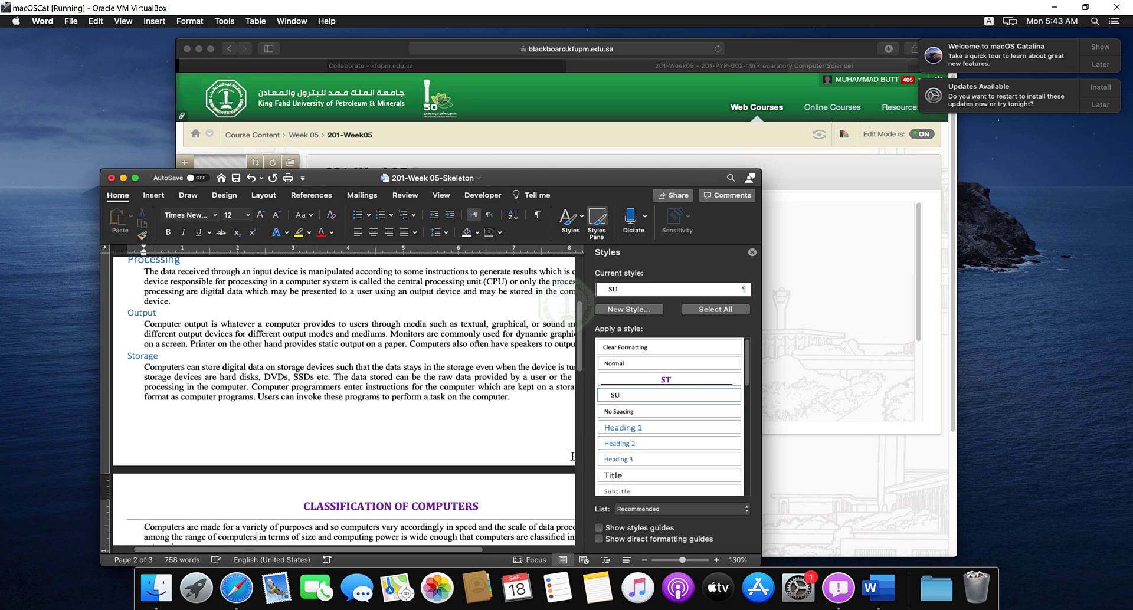
Apply the SU style to the body paragraphs below the Personal computers, Servers and Mainframes headings
scroll(579, 451, down, 10)
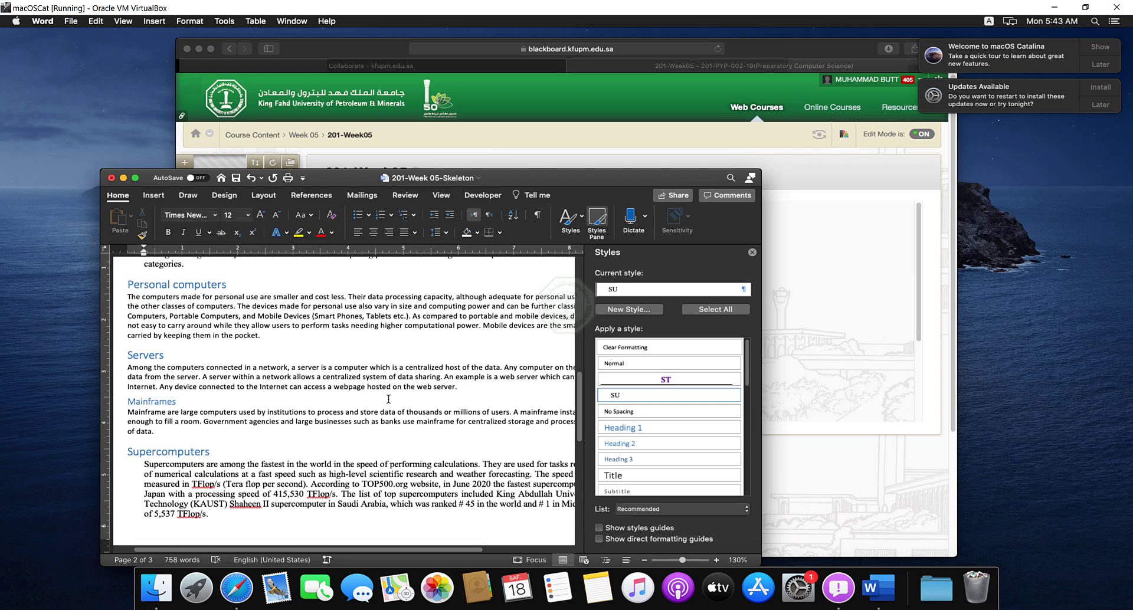
click(235, 336)
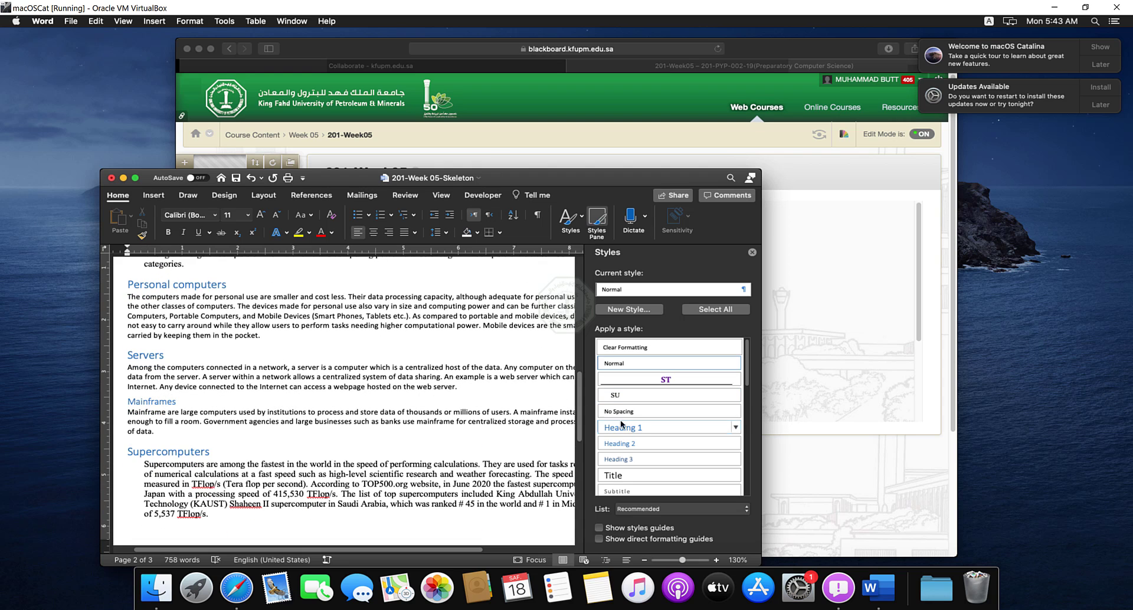
click(677, 391)
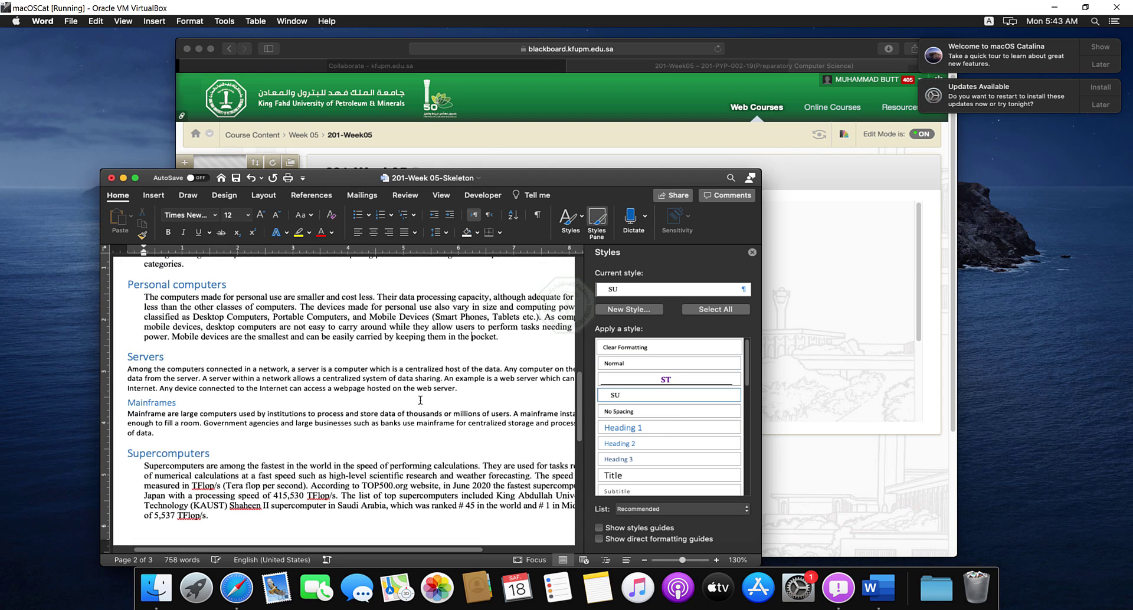
click(349, 388)
click(628, 392)
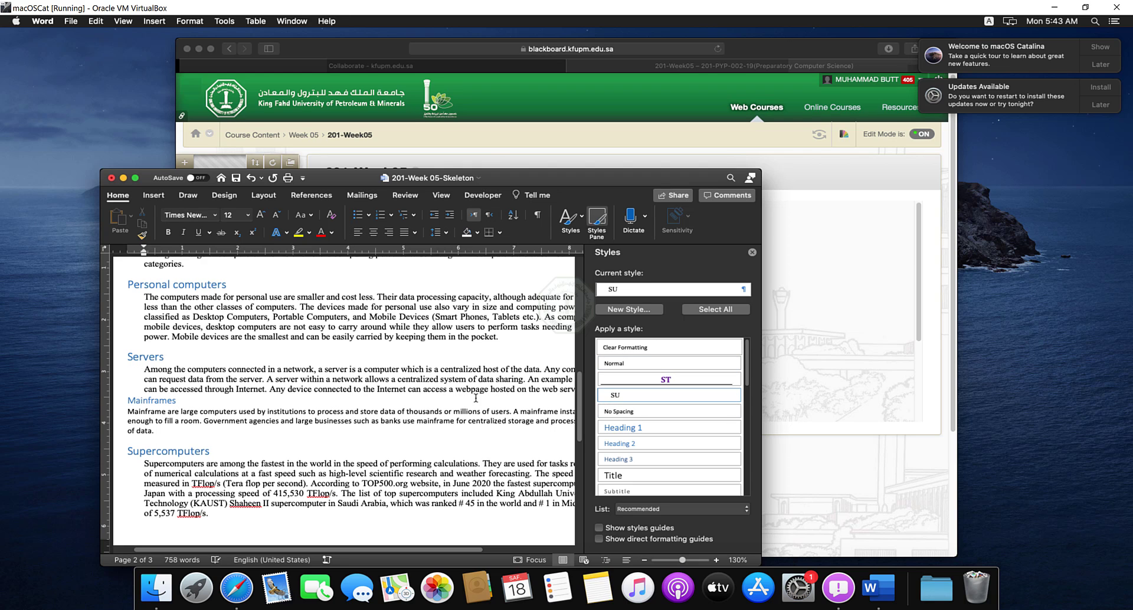
click(441, 411)
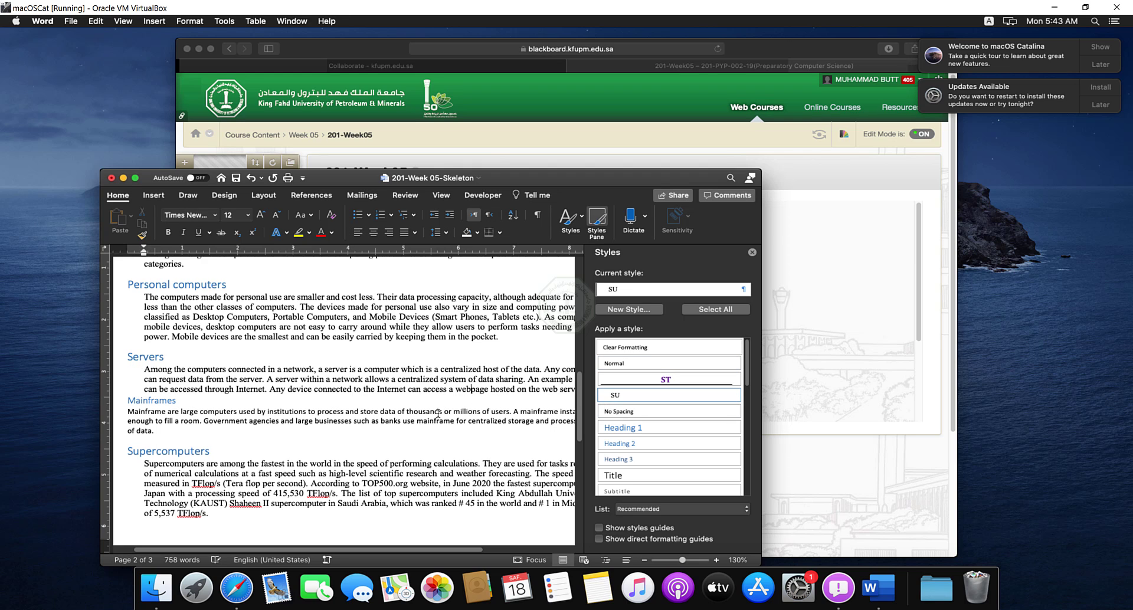
click(634, 400)
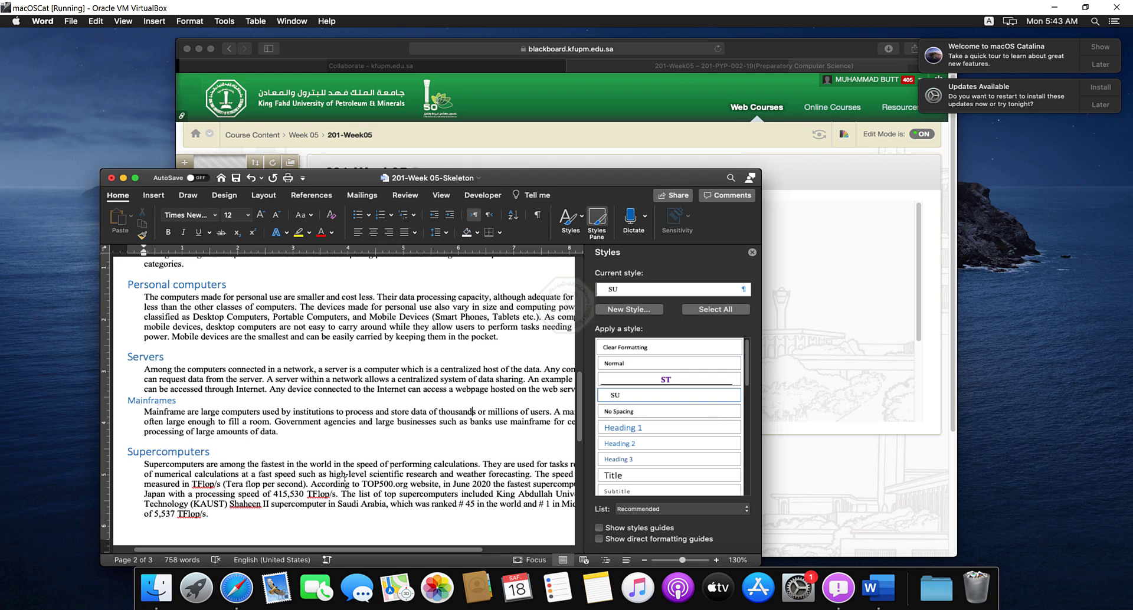
Check the styled text through to the end of the document and close the Styles pane
key(ctrl+End)
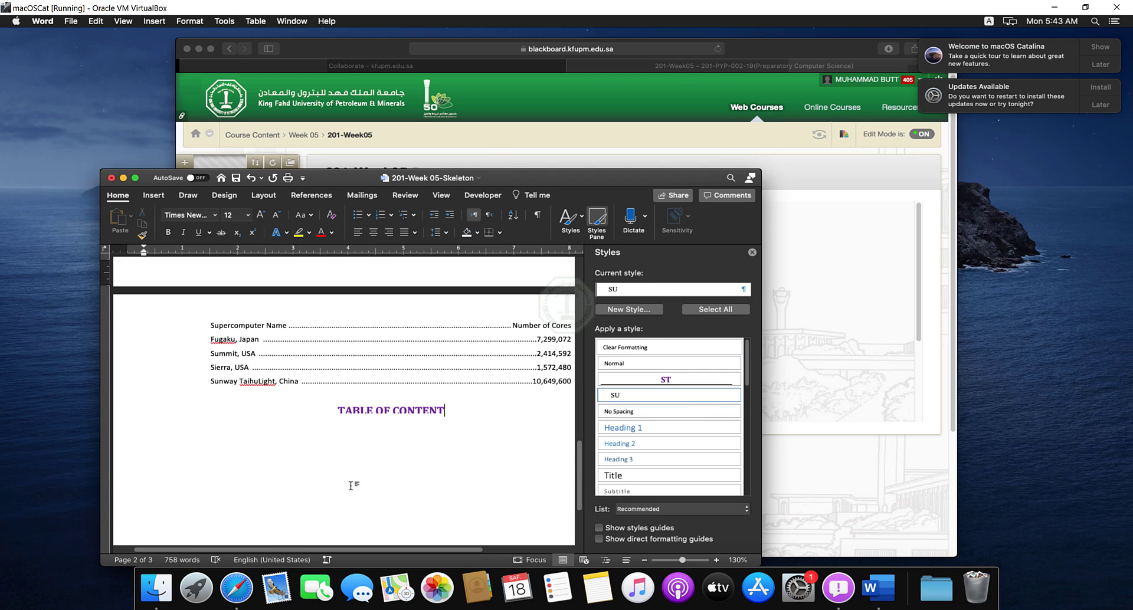
key(Page_Up)
key(Page_Up)
key(Page_Up)
key(Page_Up)
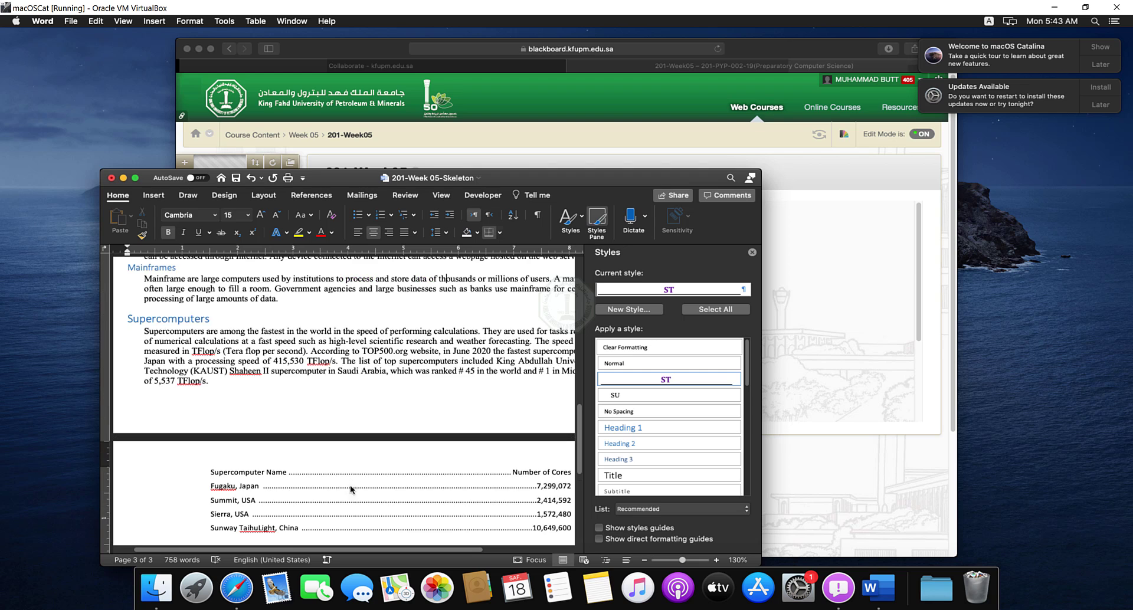
click(752, 252)
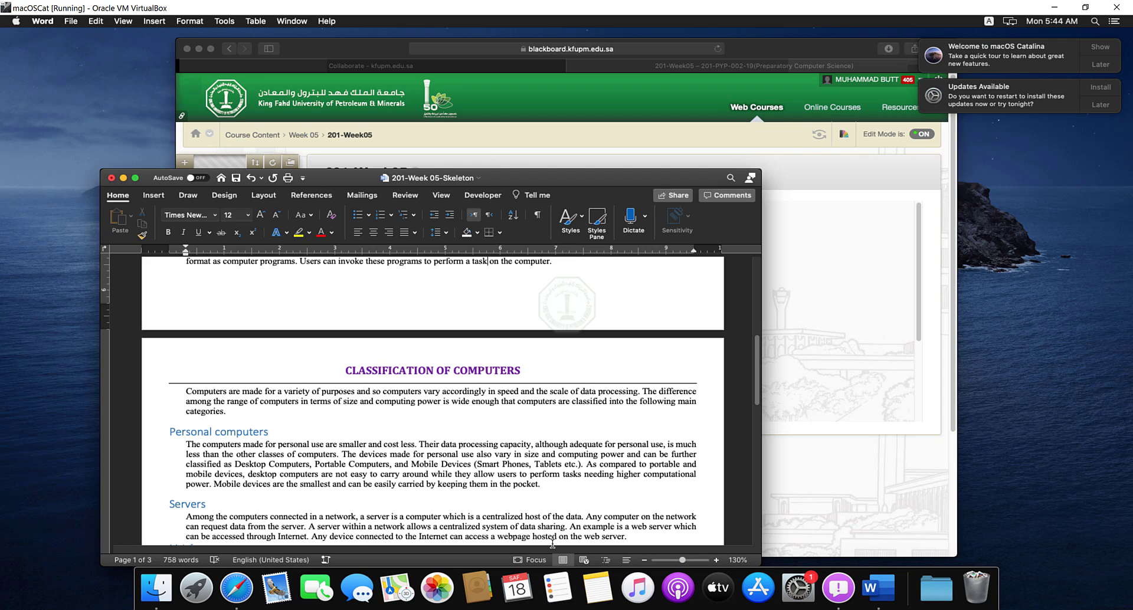
Switch to the Notepad notes and add the line "1. How many levels" below the tab list, separated by blank space
click(678, 609)
click(692, 522)
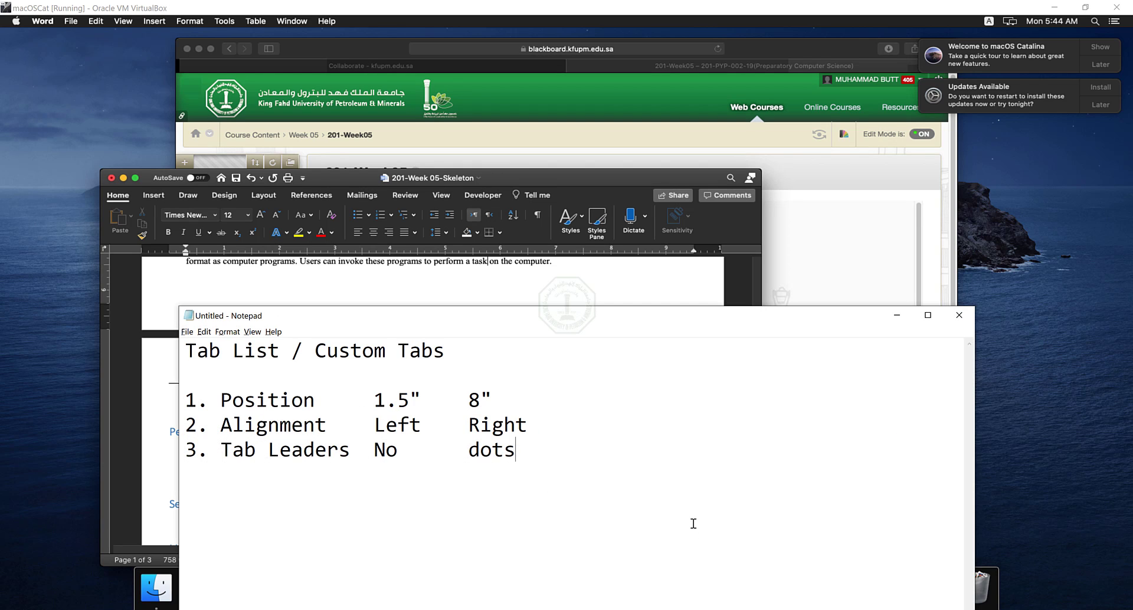
key(Return)
key(Return)
text(1. How many lev)
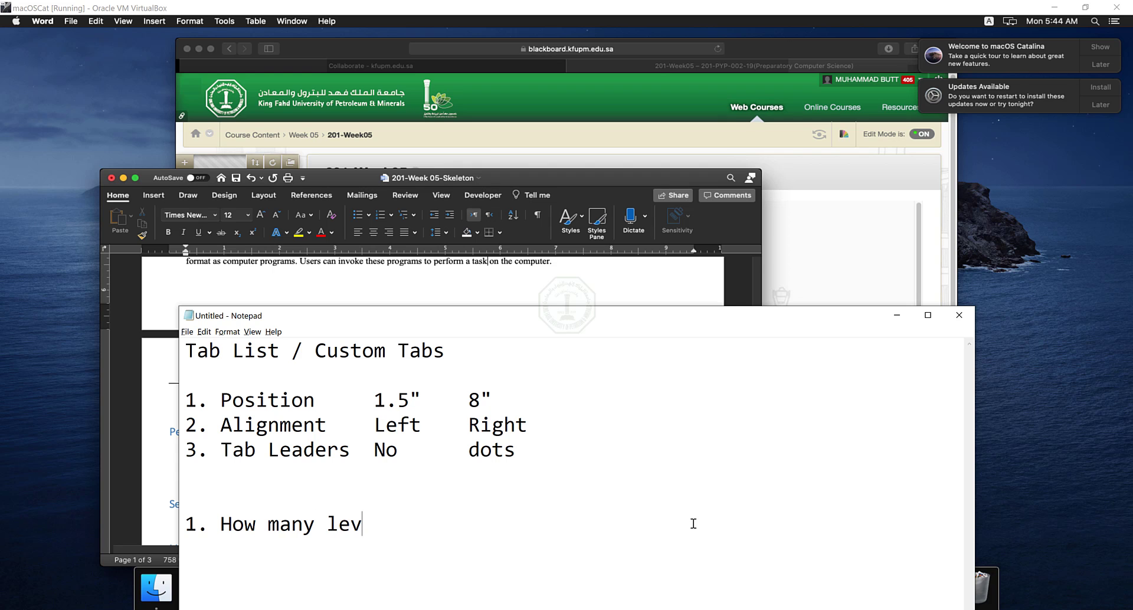
text(els)
Add the note lines "2. connect each level with a paragraph style" and "3. decide the numbering for each level"
key(Return)
text(2. connect e)
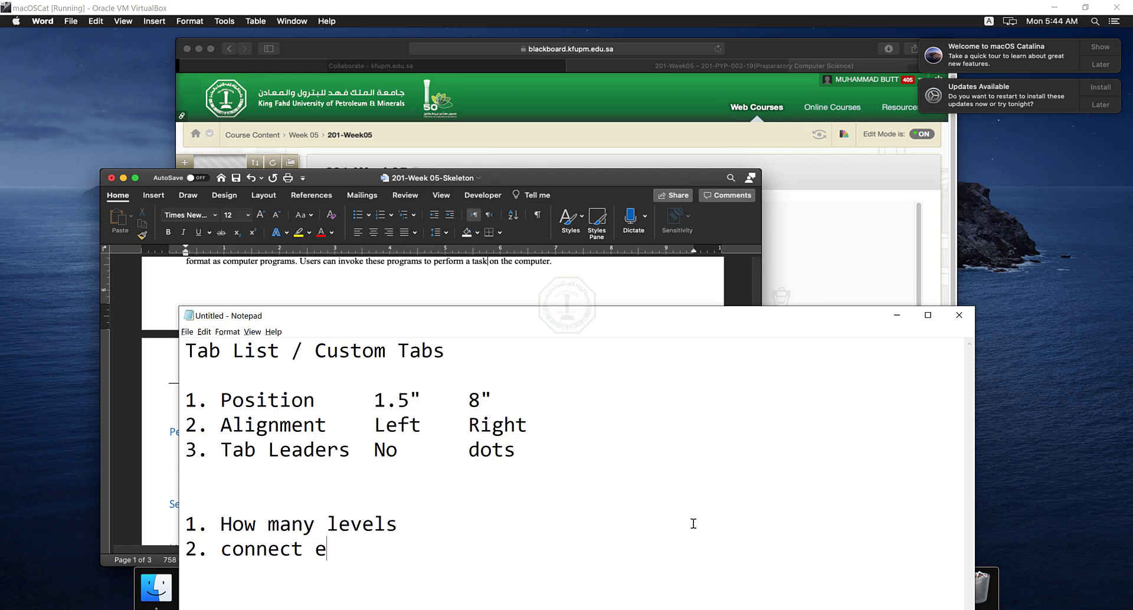
text(ach level with )
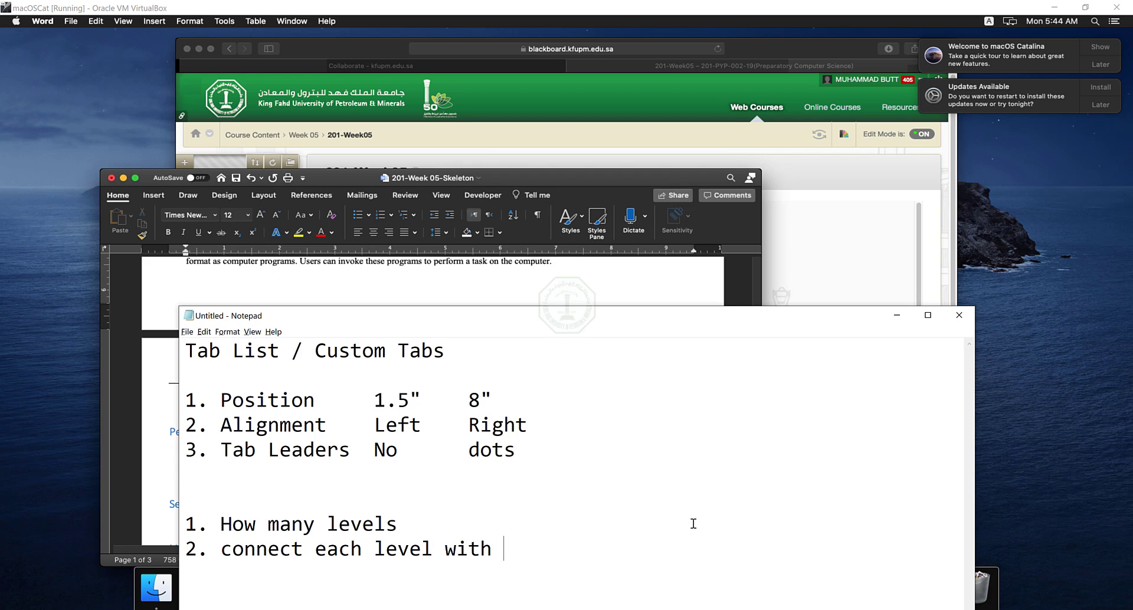
text(a paragra)
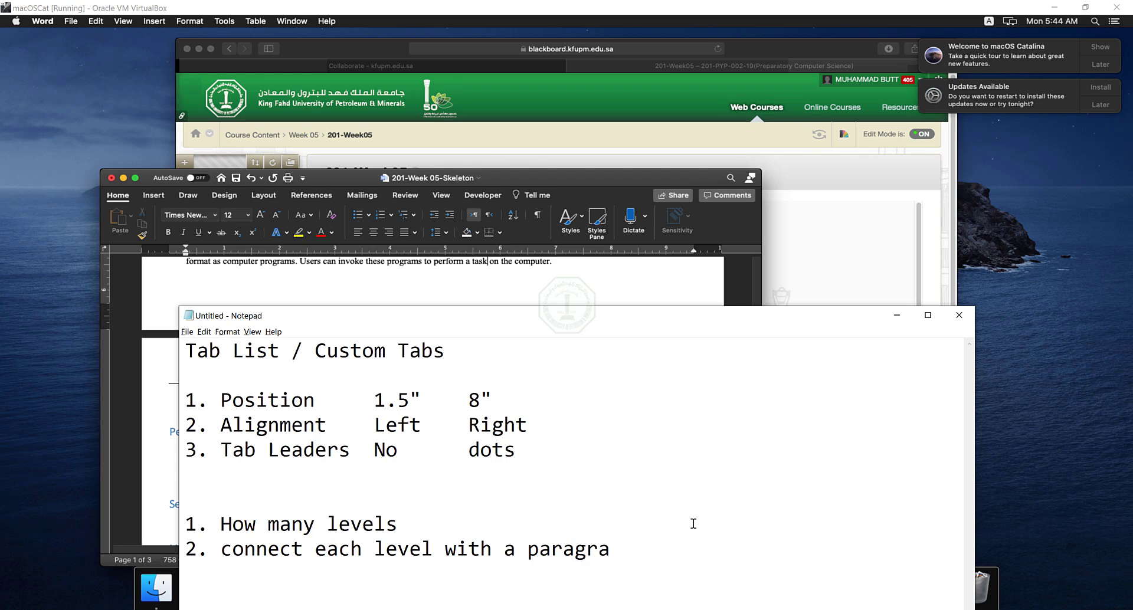
text(ph style)
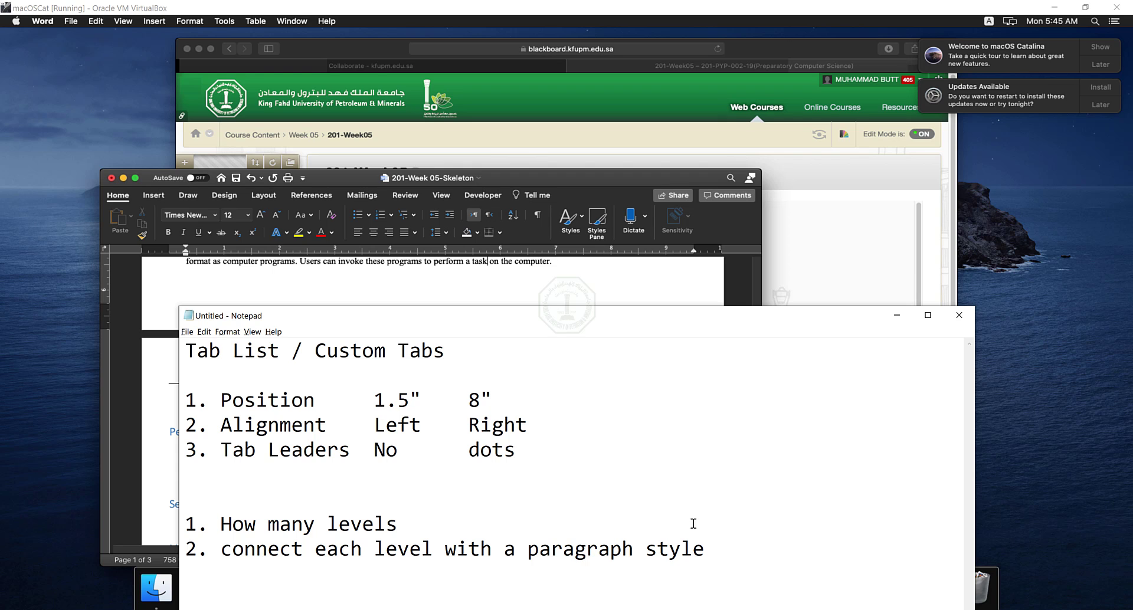
key(Return)
text(3. decide)
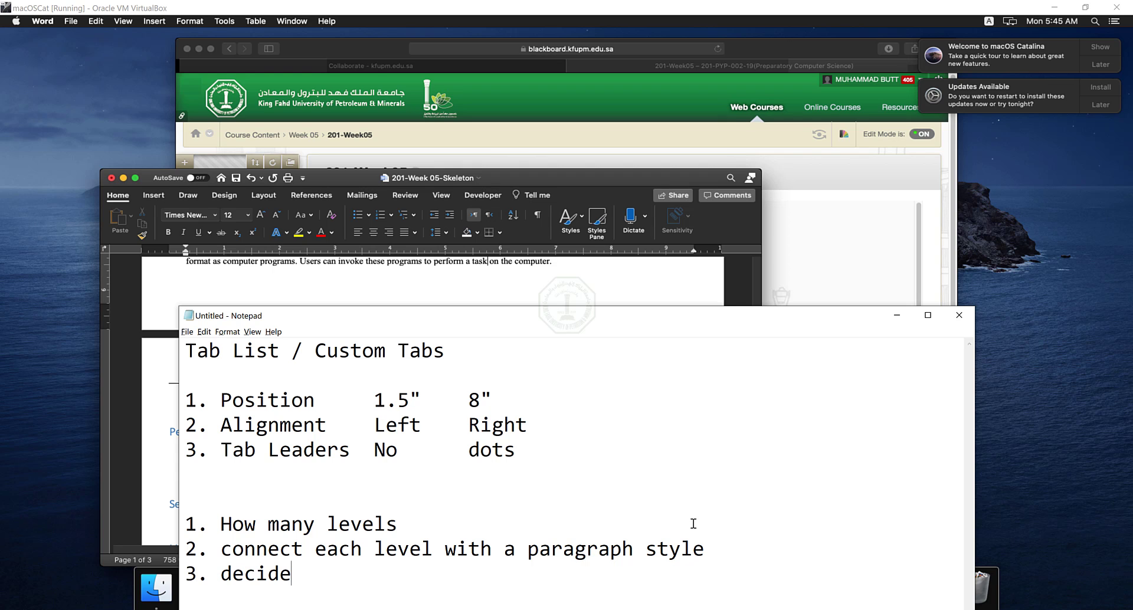
text( the numbering)
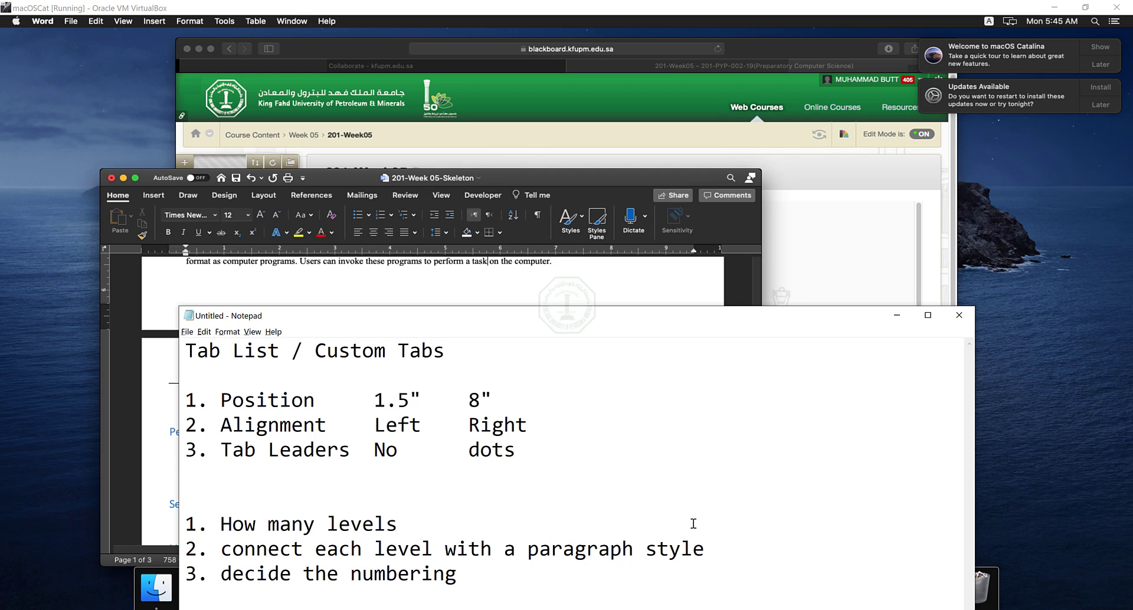
text( for each level)
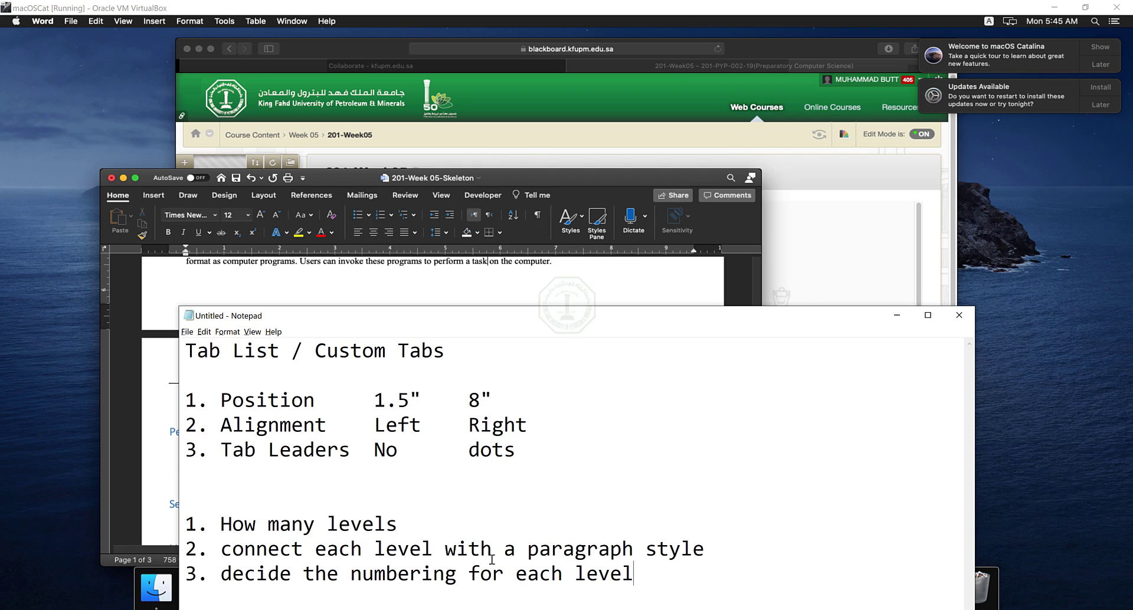
Switch to the Chapter 3 PDF and read the list style instructions in task 12
mouse_move(801, 609)
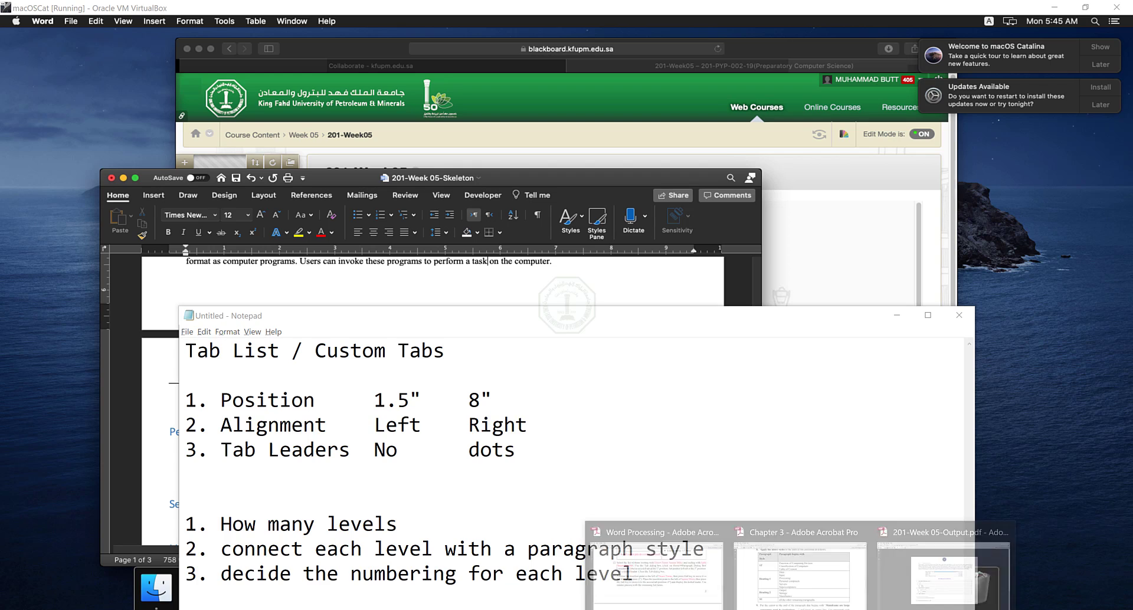
click(776, 583)
scroll(508, 477, down, 2)
scroll(505, 474, down, 6)
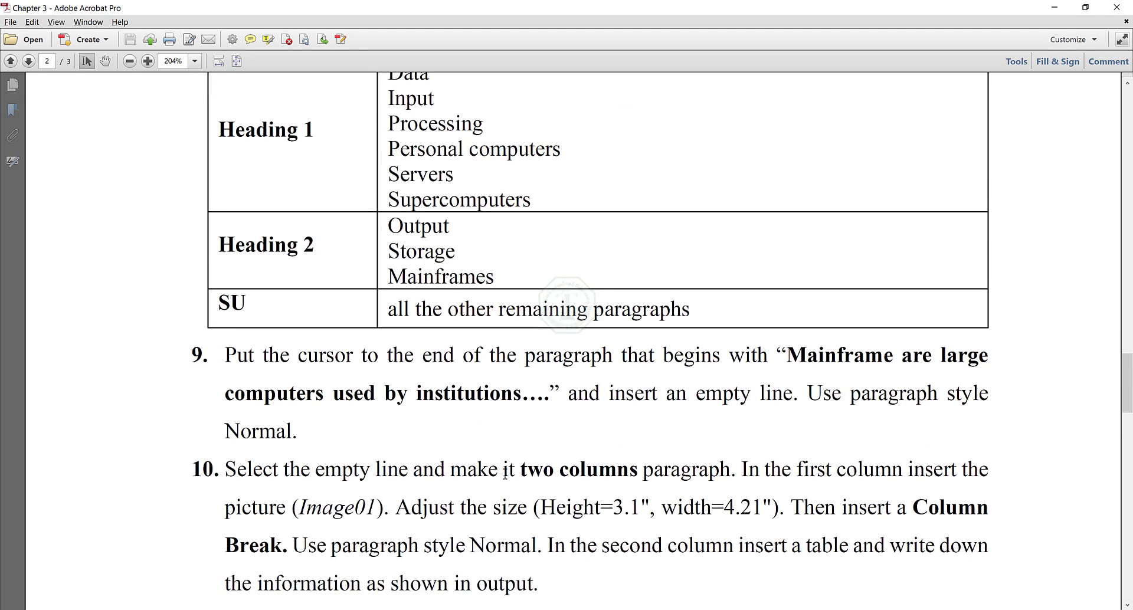
scroll(505, 473, down, 3)
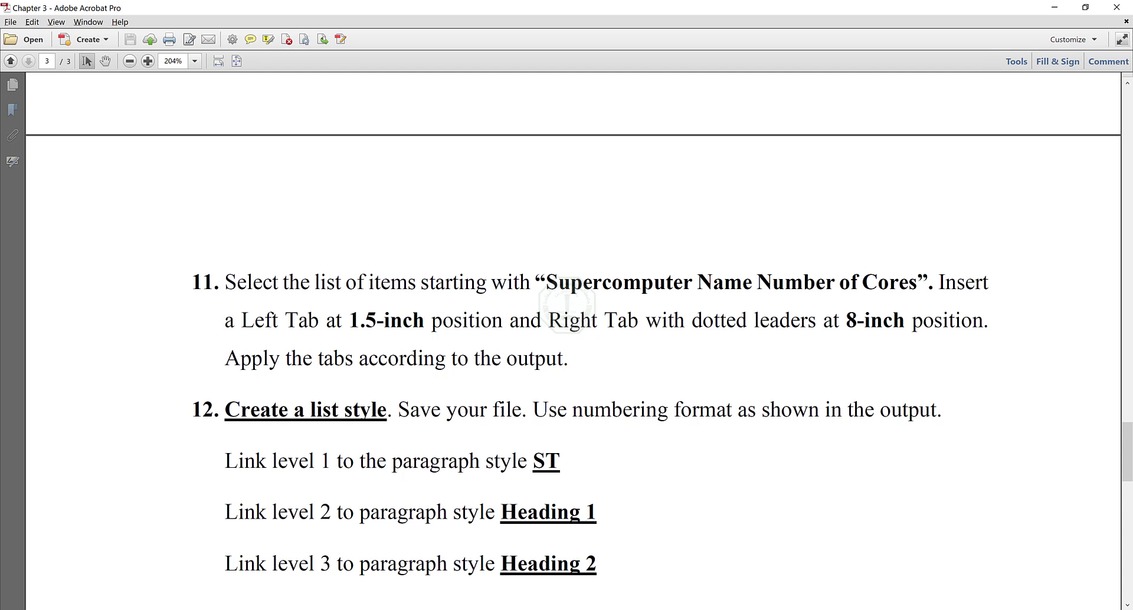
Switch to 201-Week 05-Output.pdf and examine the numbering format of the main section titles
click(800, 609)
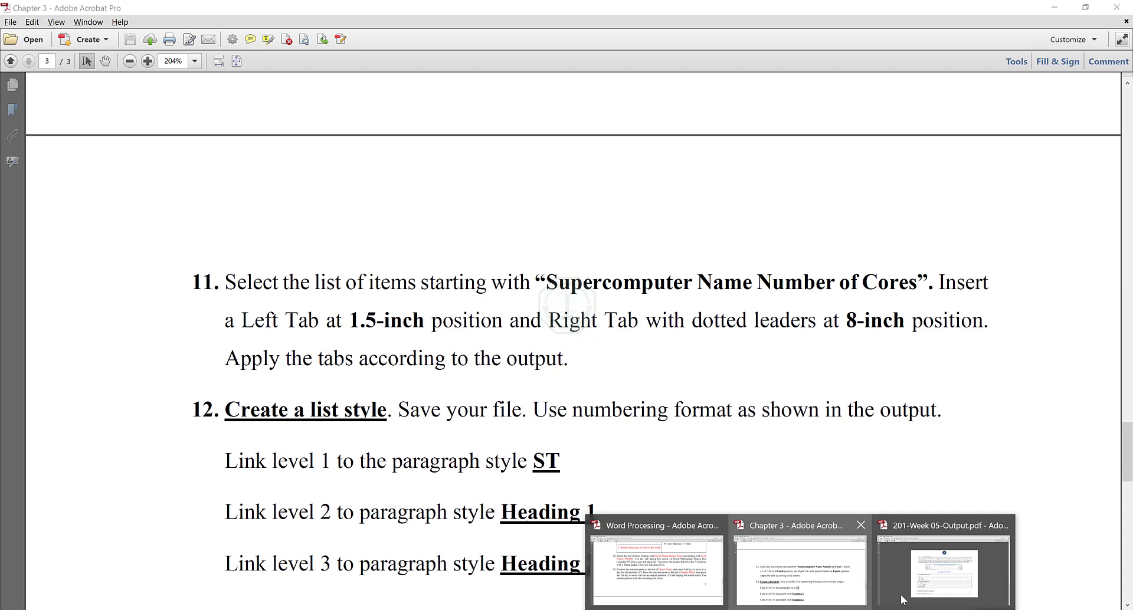
click(944, 567)
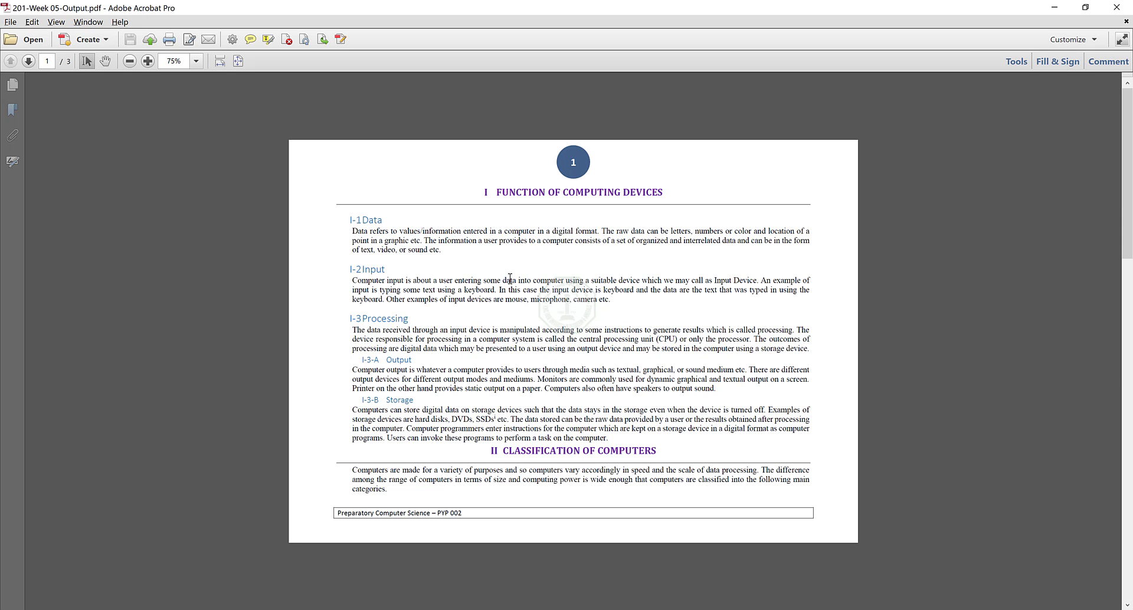
drag(482, 191, 491, 191)
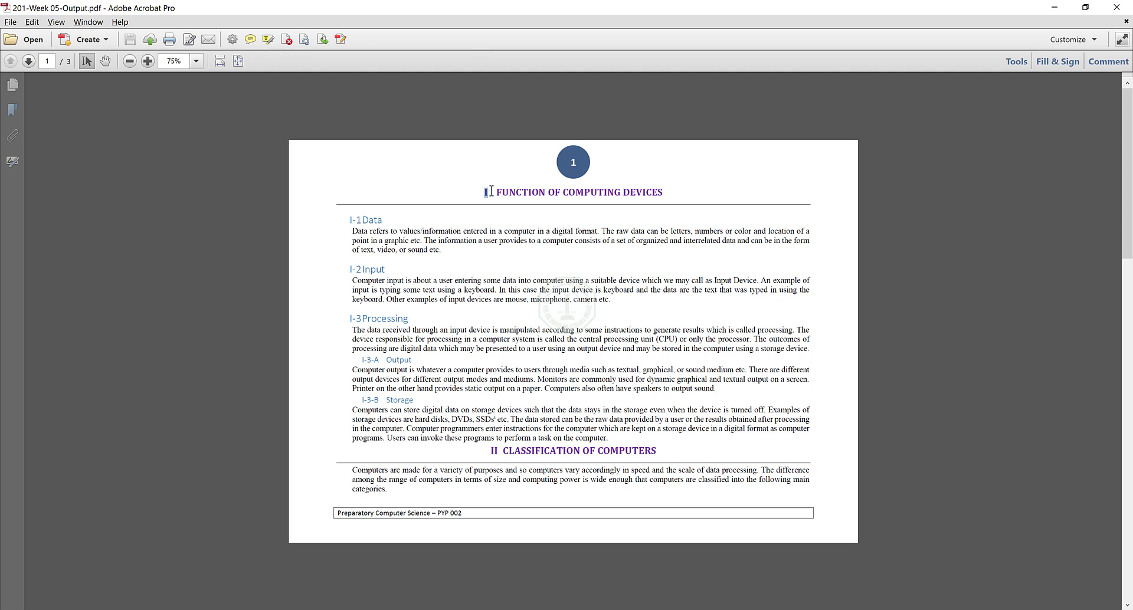
scroll(486, 308, down, 2)
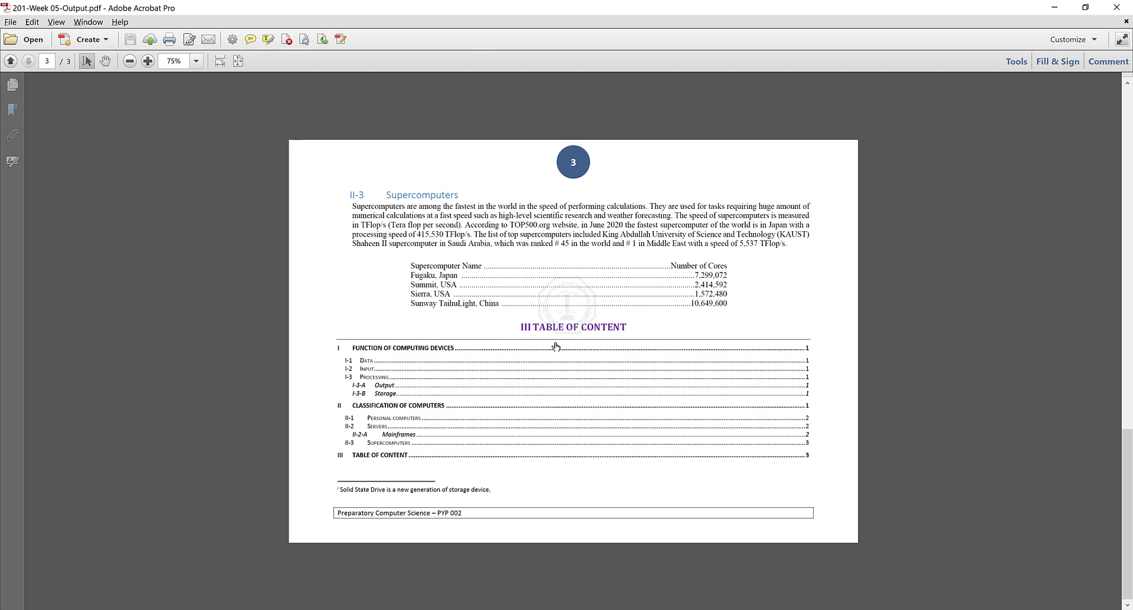
Return to the Notepad notes and add indented lines "Level 1 >>> I,II,III...." and "Level 2 >>>" under item 3
click(703, 609)
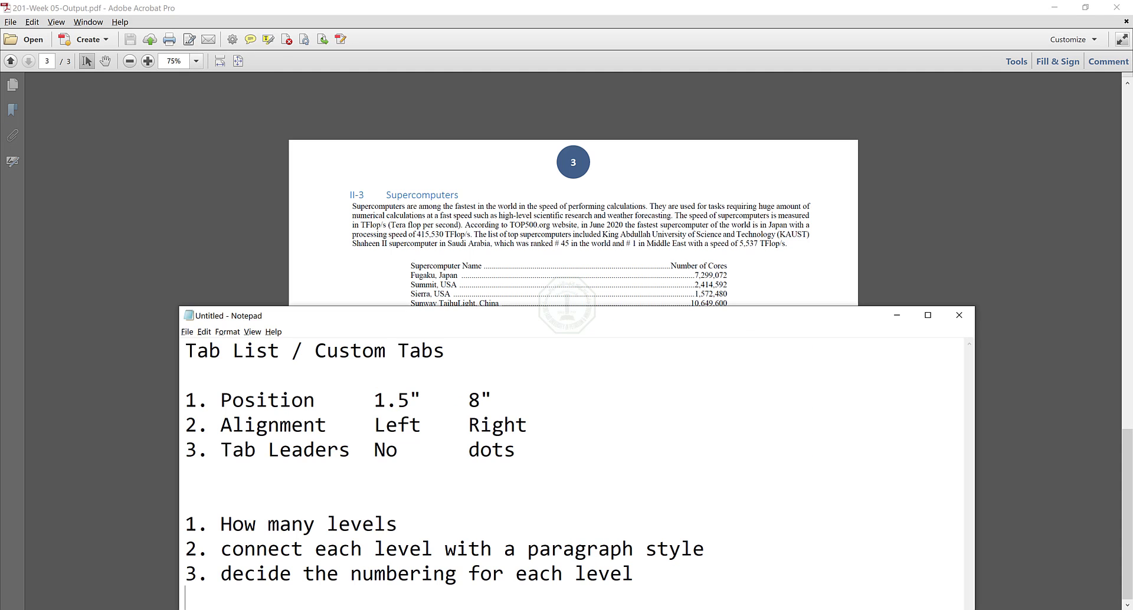
text(Level 1 >>> )
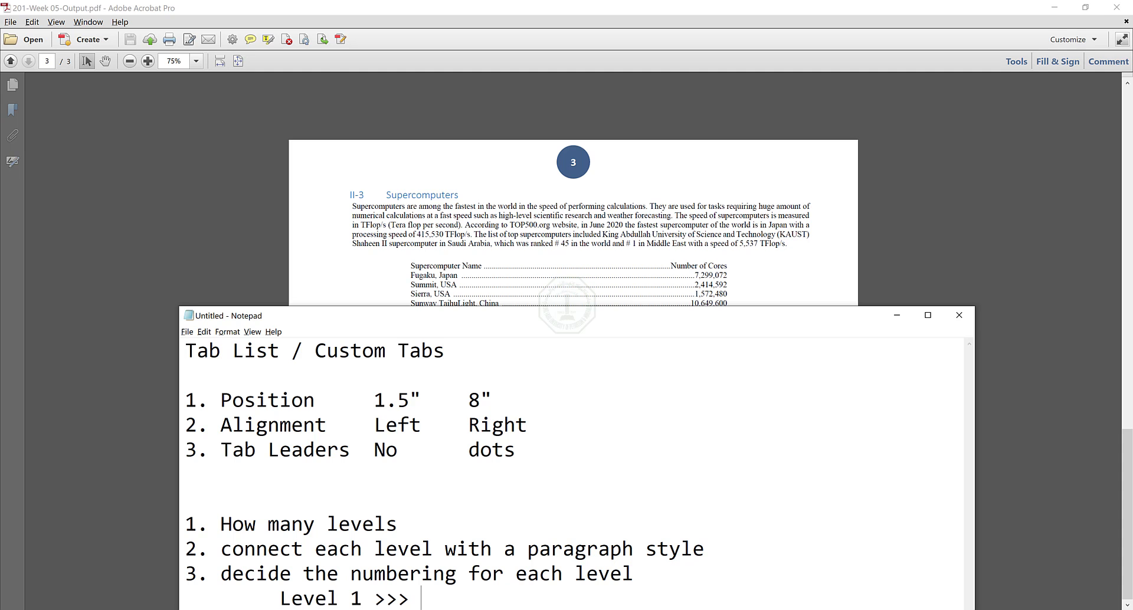
text(I,II,III....)
drag(701, 318, 707, 242)
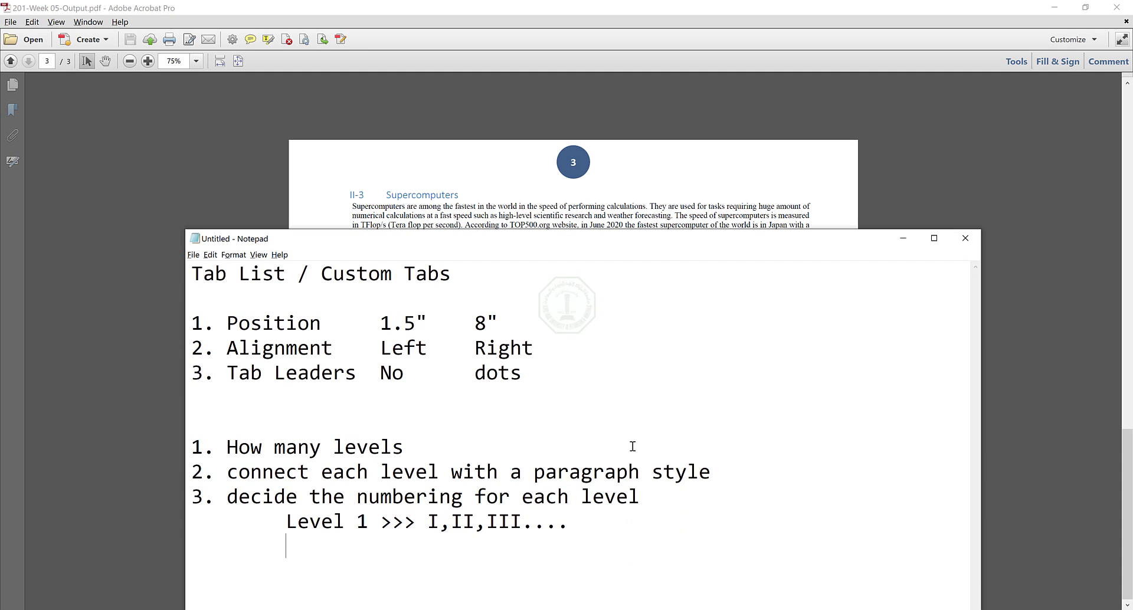
text(Level 2 >>>)
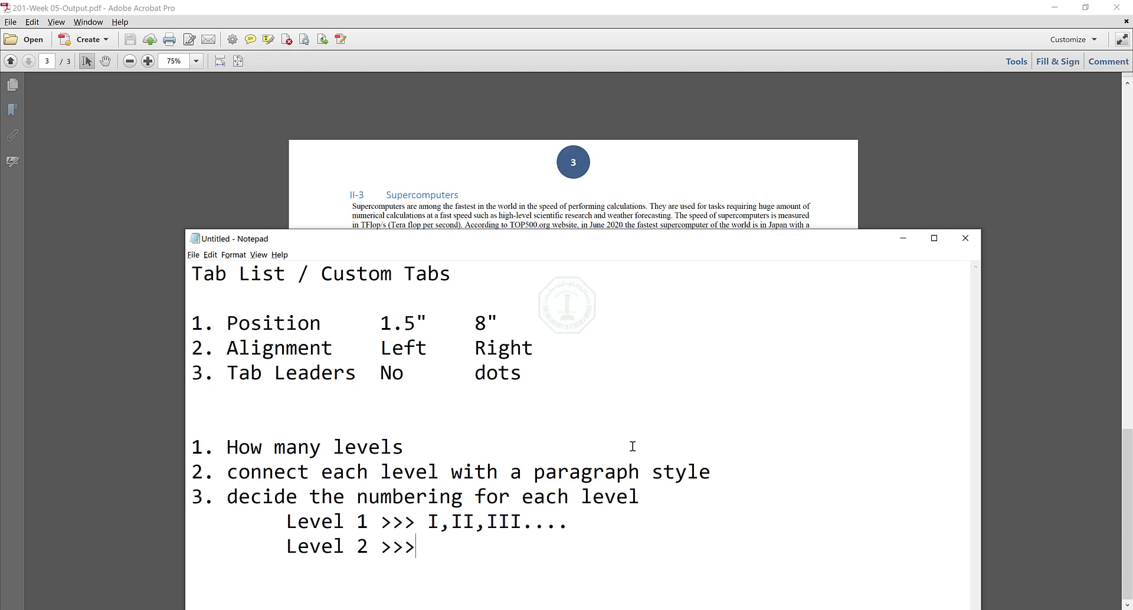
Examine in 201-Week 05-Output.pdf how the second-level heading numbers relate to the section title numbers
click(583, 179)
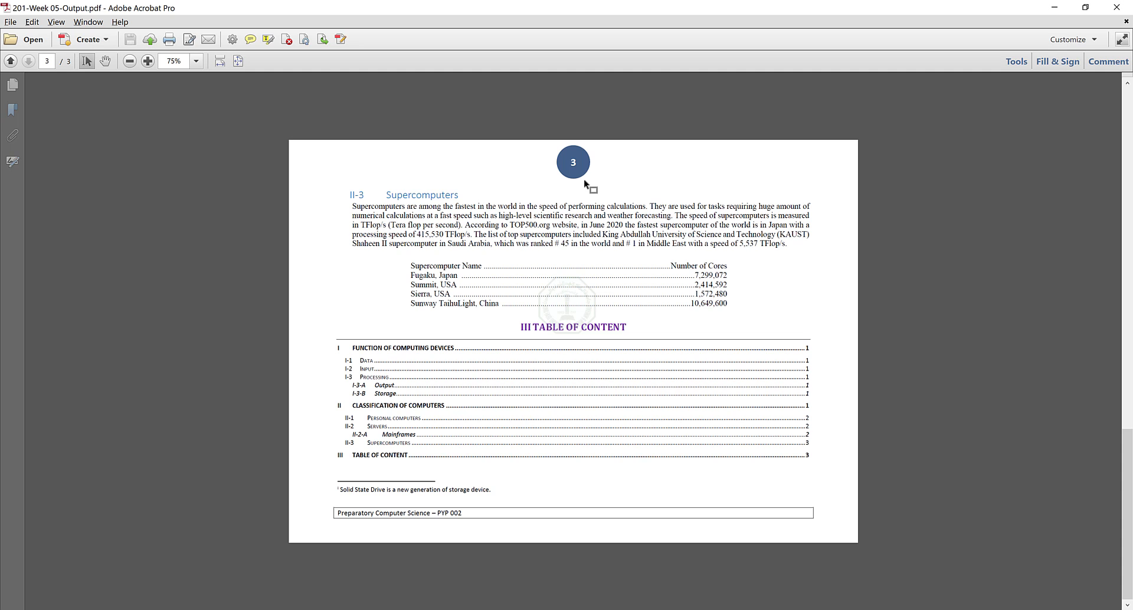
key(Home)
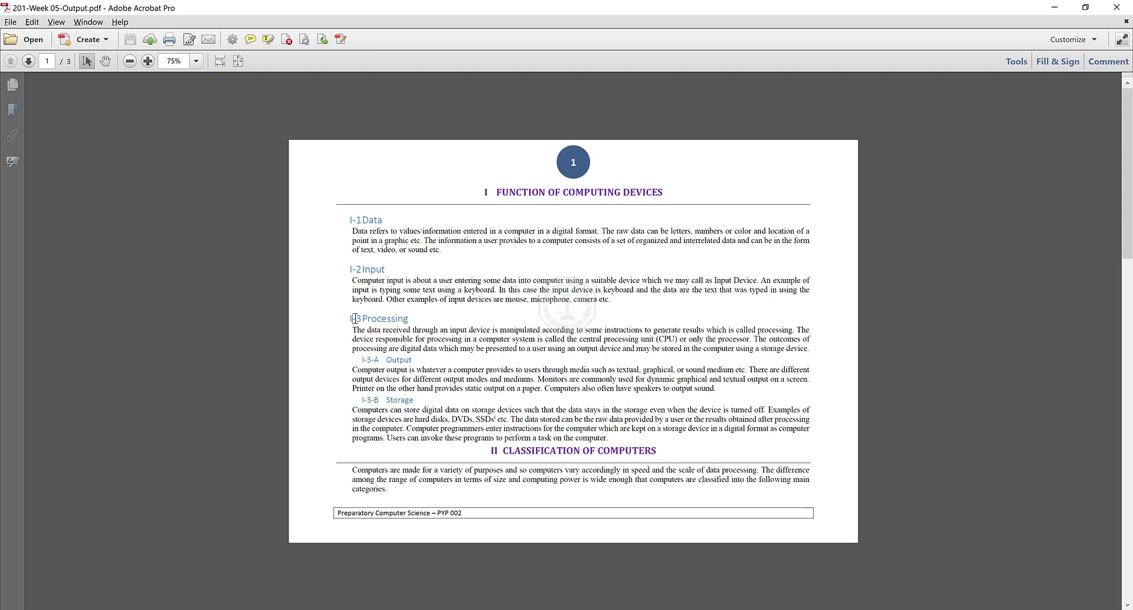
double_click(352, 224)
drag(483, 194, 494, 194)
scroll(435, 291, down, 2)
scroll(499, 269, up, 2)
click(494, 452)
scroll(387, 389, down, 2)
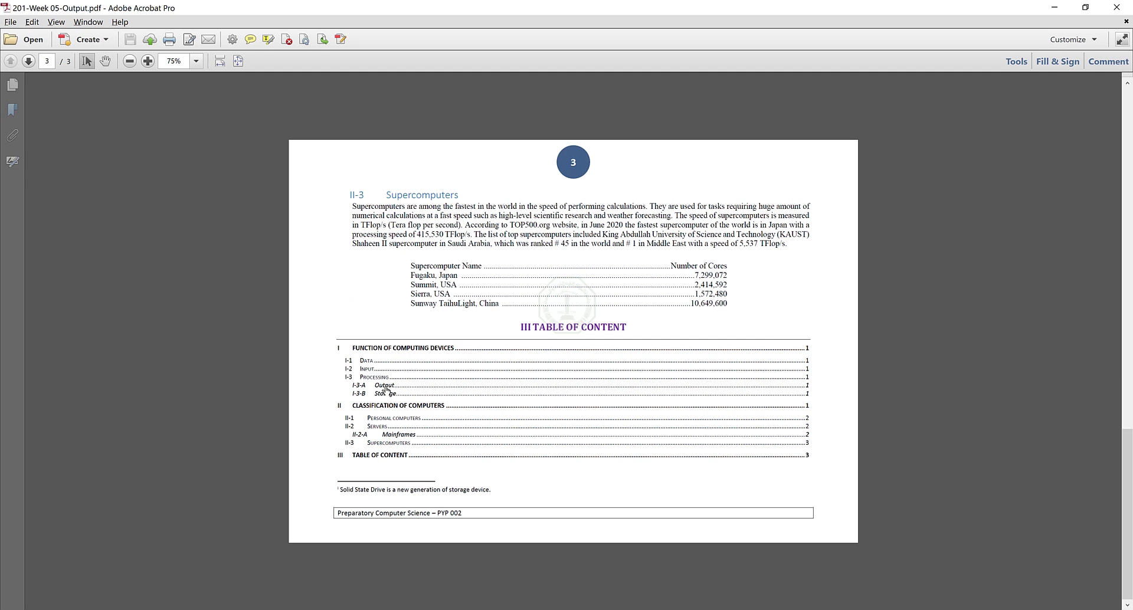
scroll(348, 263, up, 1)
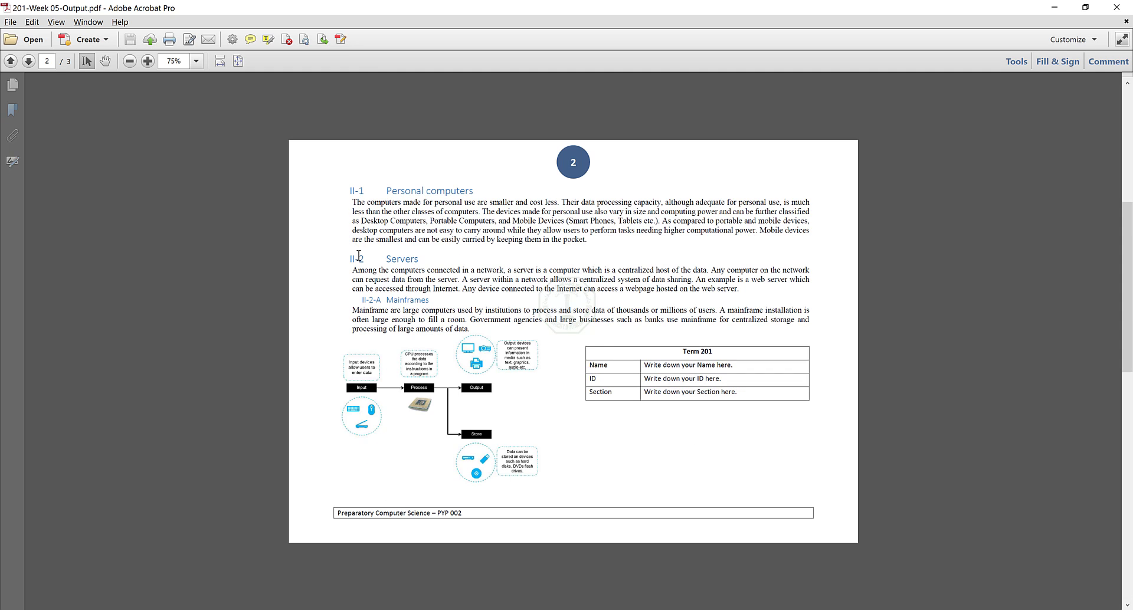
Return to the Notepad notes, complete the Level 2 line with "# from level 1 - 1,2,3...." and add an indented "Level 3 >>>" line
key(alt+Tab)
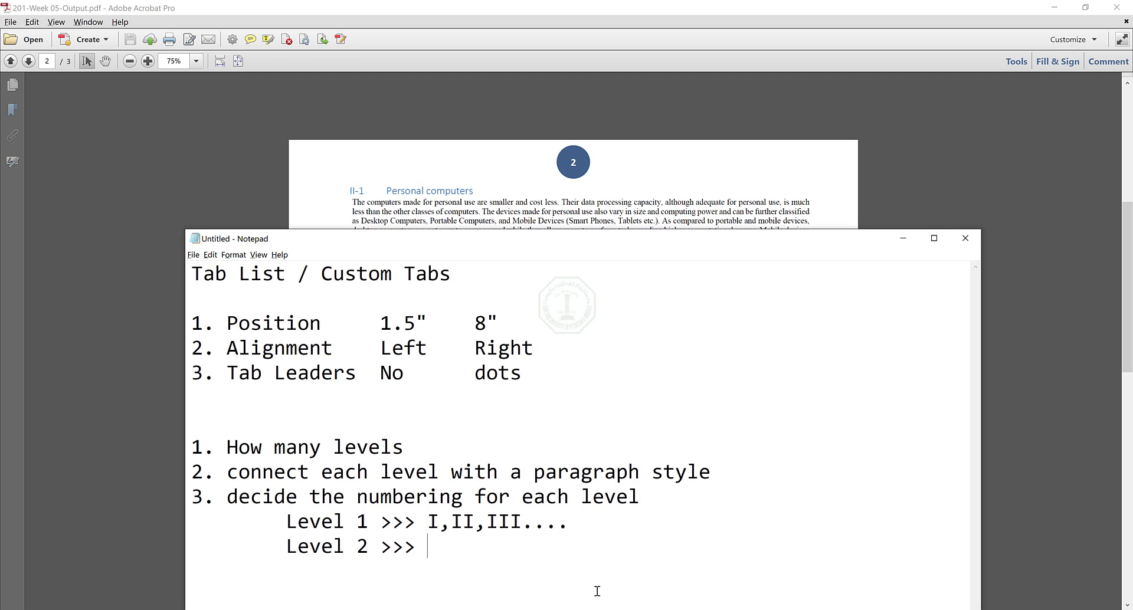
text(#)
text( from l)
text(evel )
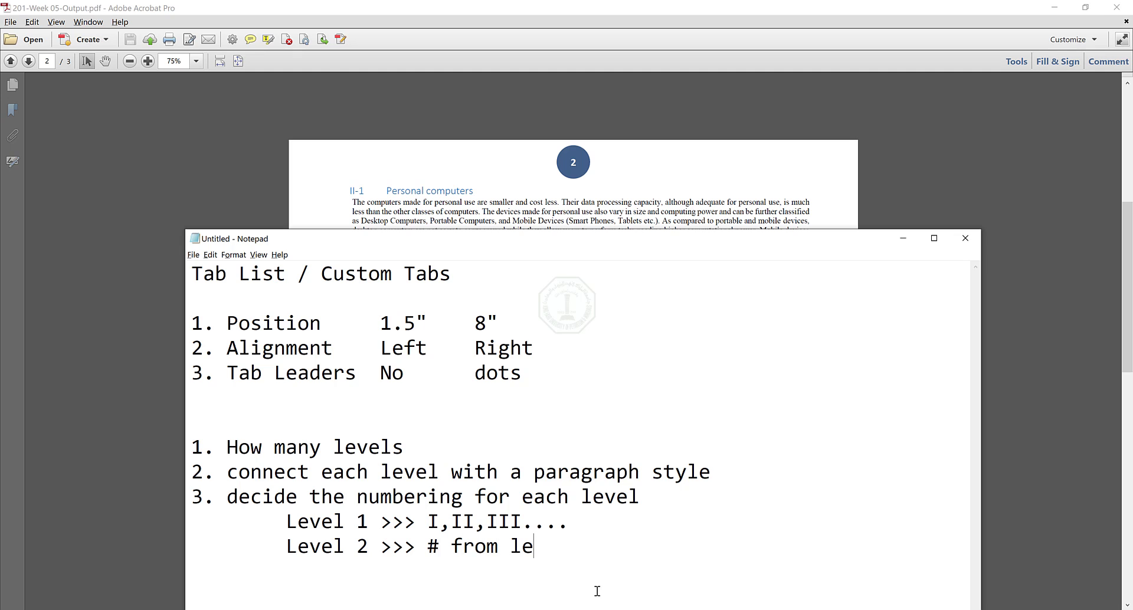
text(1 - 1,2,3....)
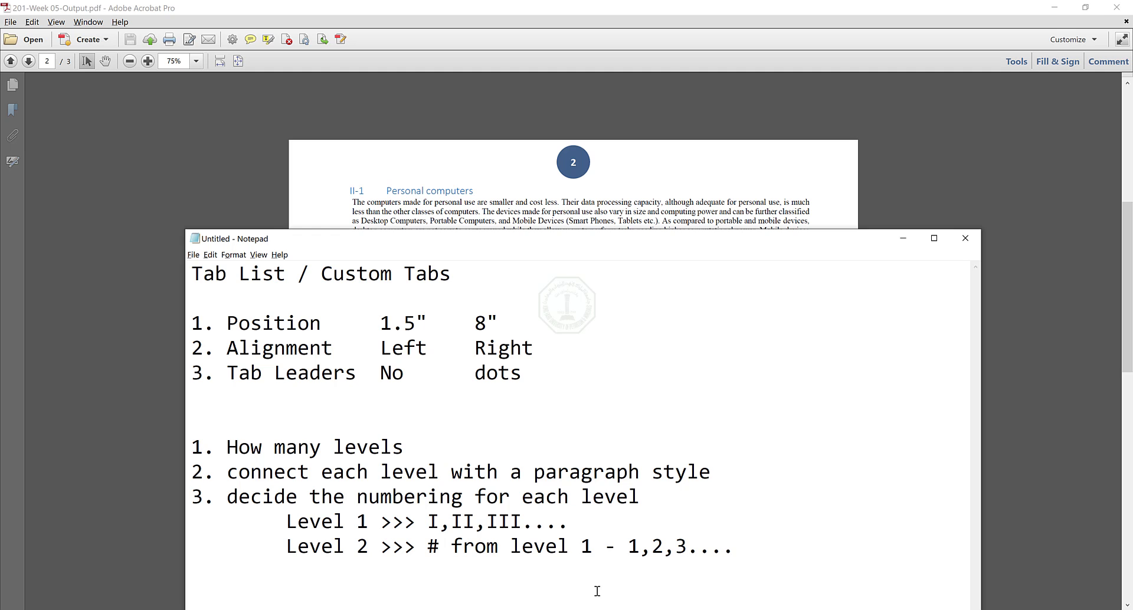
key(Return)
key(Tab)
text(Level 3 >>>)
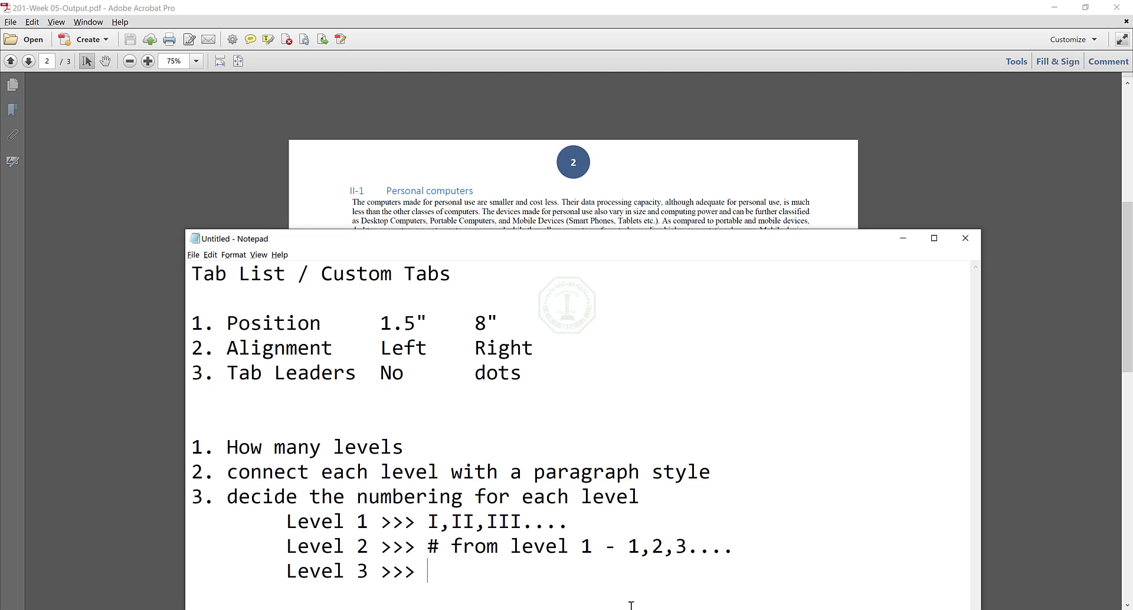
Examine in 201-Week 05-Output.pdf how the third-level heading numbers of Output and Storage are built from the higher levels
click(536, 223)
scroll(535, 224, up, 2)
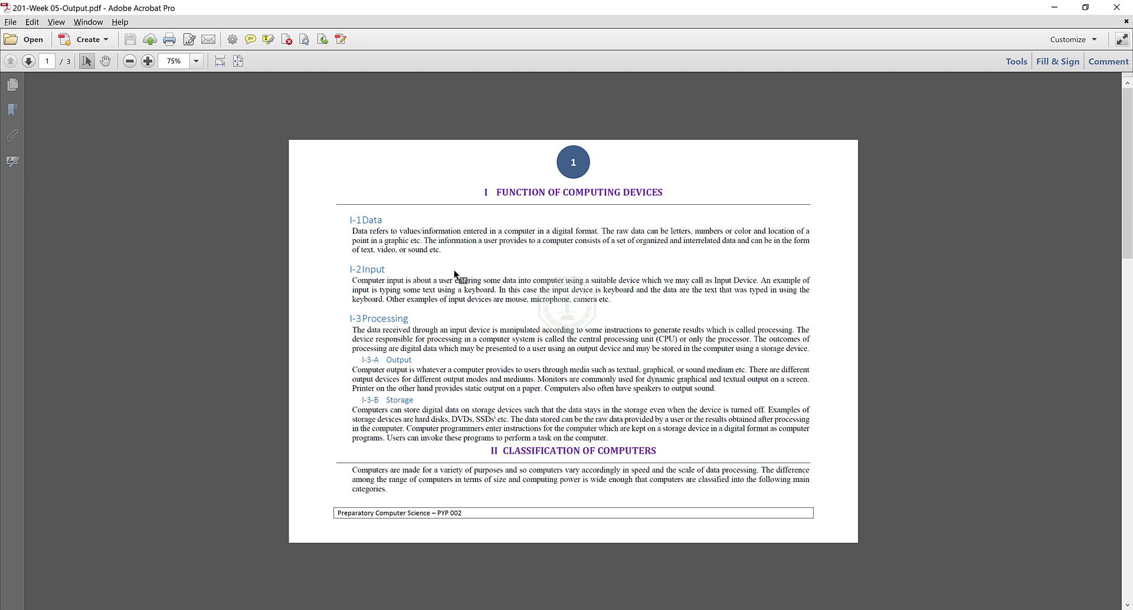
drag(360, 360, 380, 360)
drag(361, 400, 379, 401)
click(377, 399)
drag(360, 360, 369, 362)
drag(364, 359, 367, 359)
drag(356, 318, 360, 319)
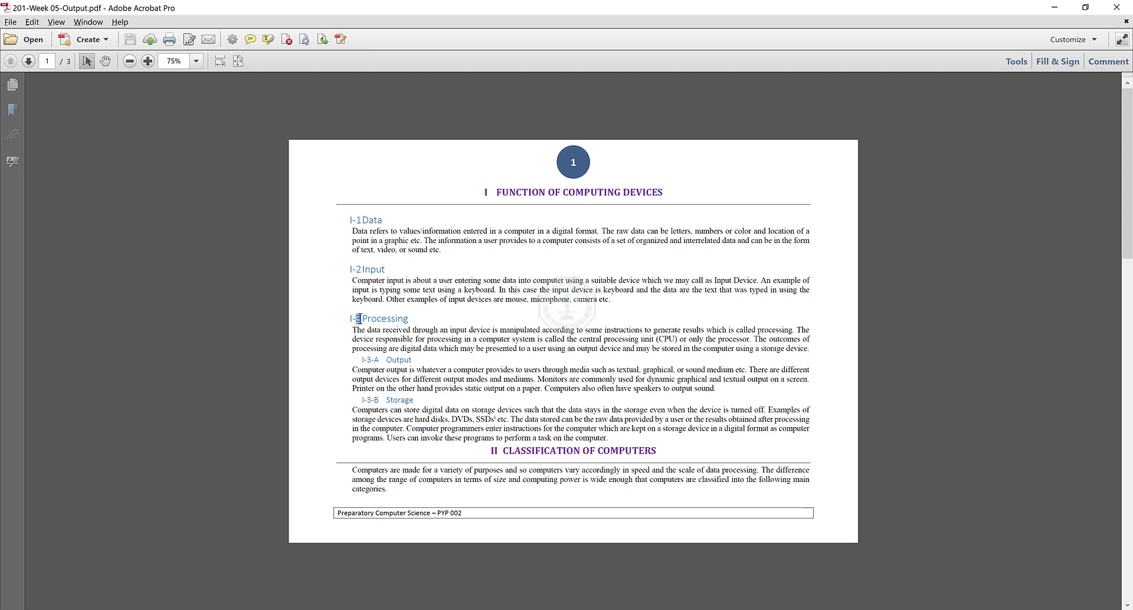
click(376, 358)
Return to the Notepad notes and copy "# from level 1 - " from the Level 2 line onto the Level 3 line
key(alt+Tab)
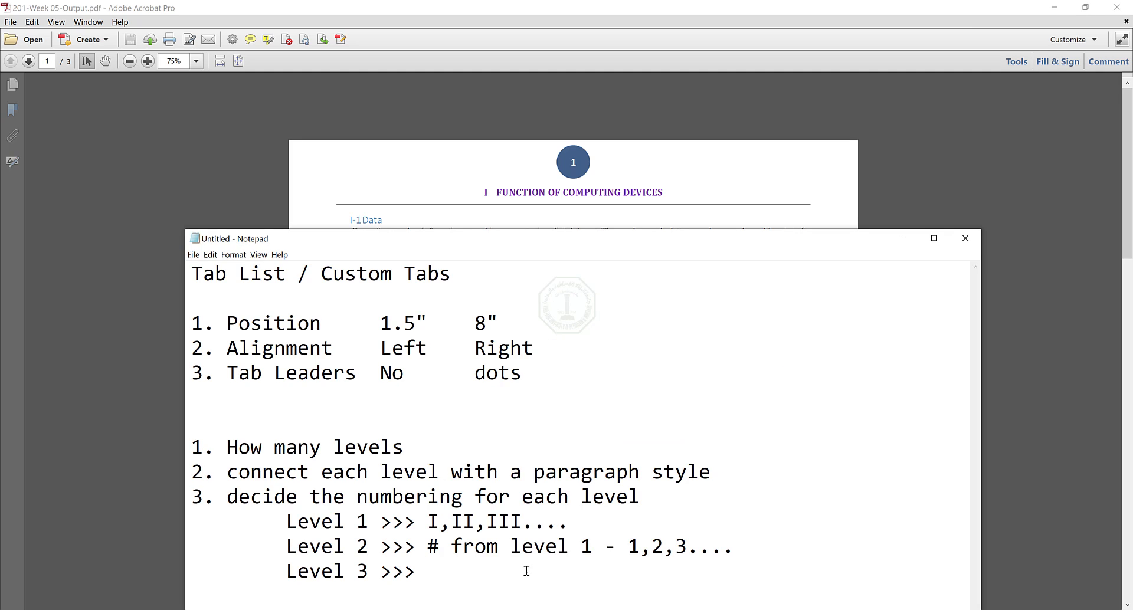
drag(423, 547, 633, 538)
key(ctrl+c)
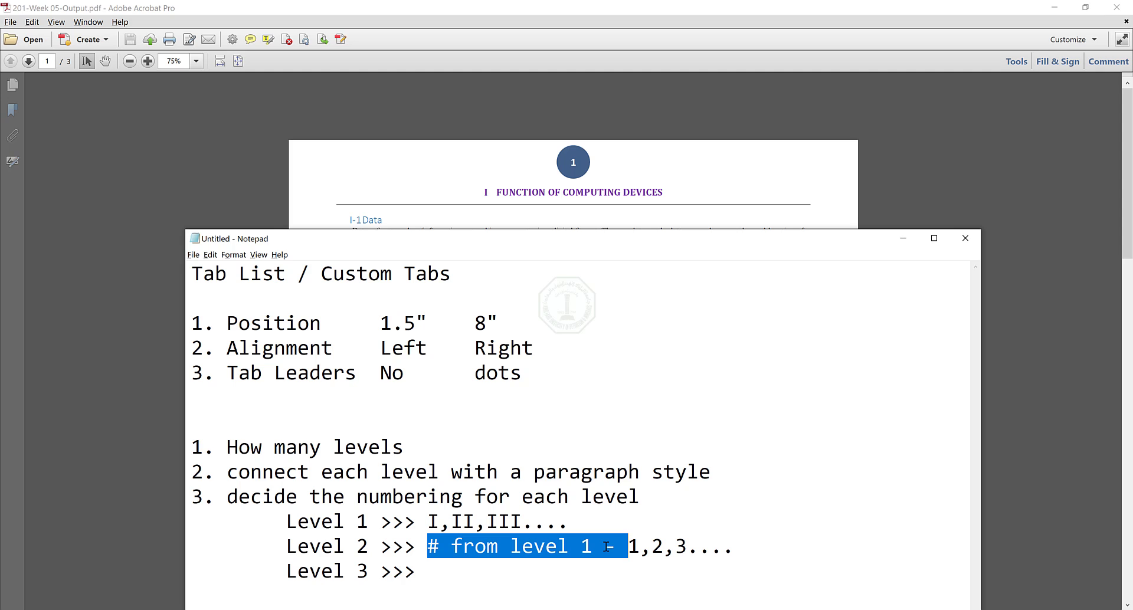
right_click(607, 547)
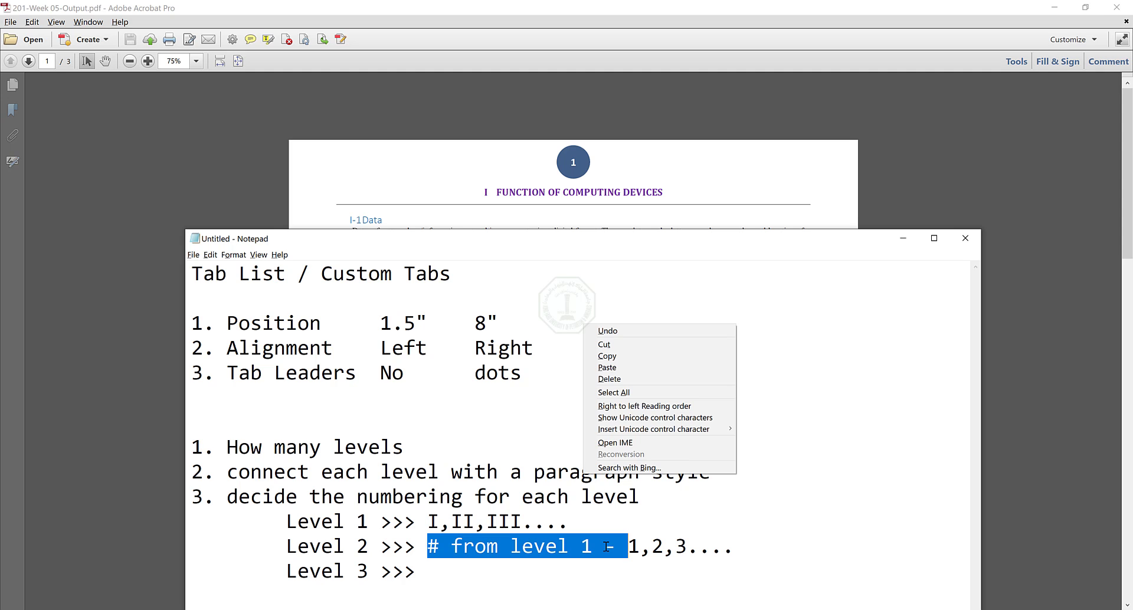
key(Escape)
key(Down)
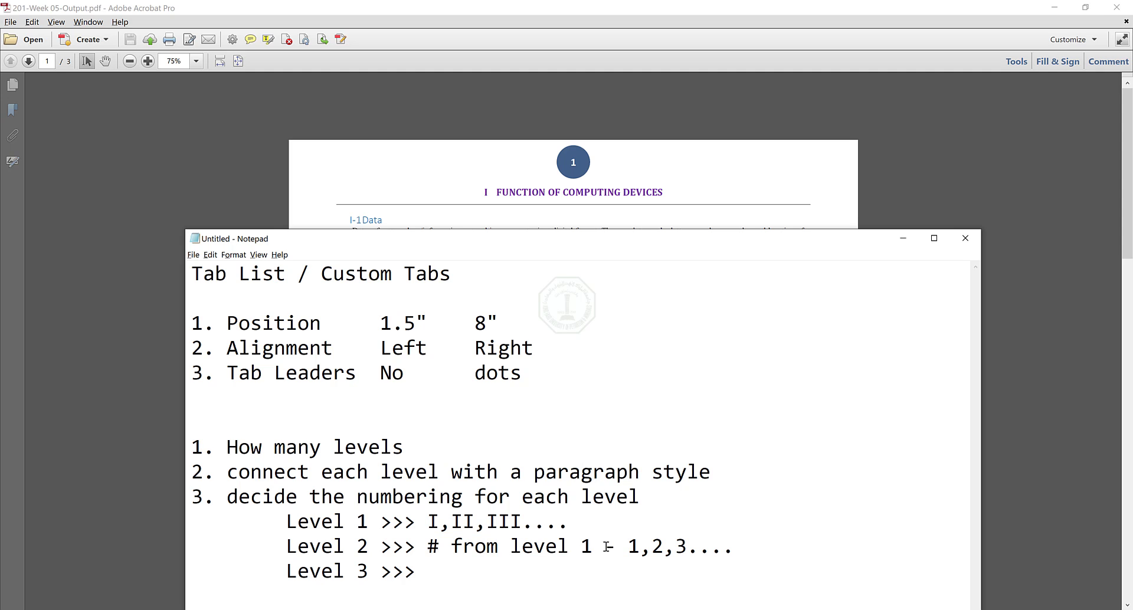
key(ctrl+v)
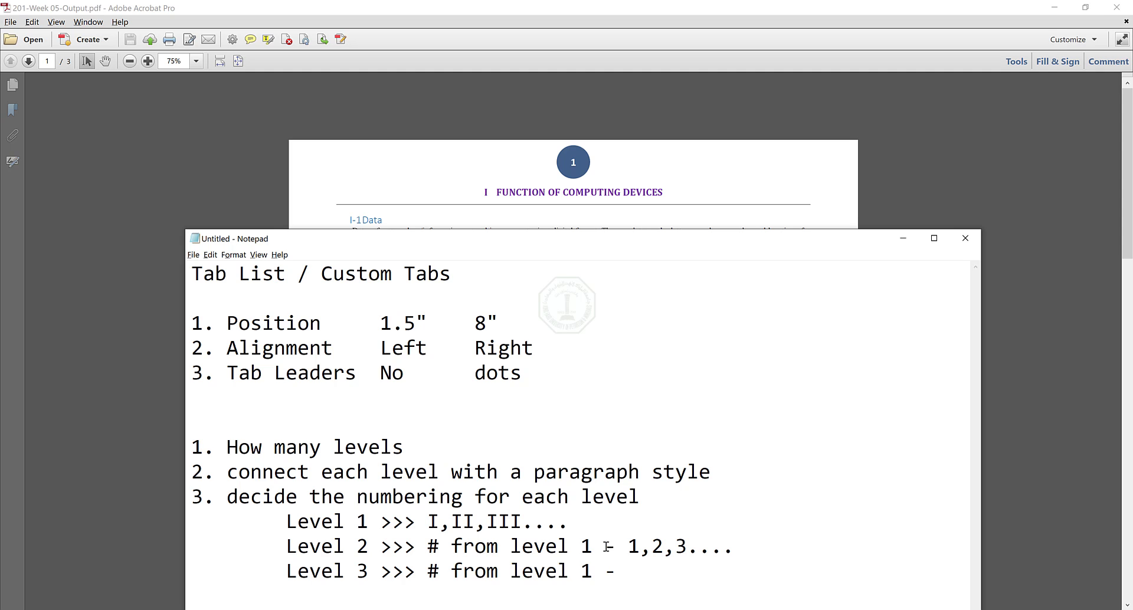
Extend the Level 3 line with "# from level 2 - A,B,C....", reusing the copied text
key(ctrl+v)
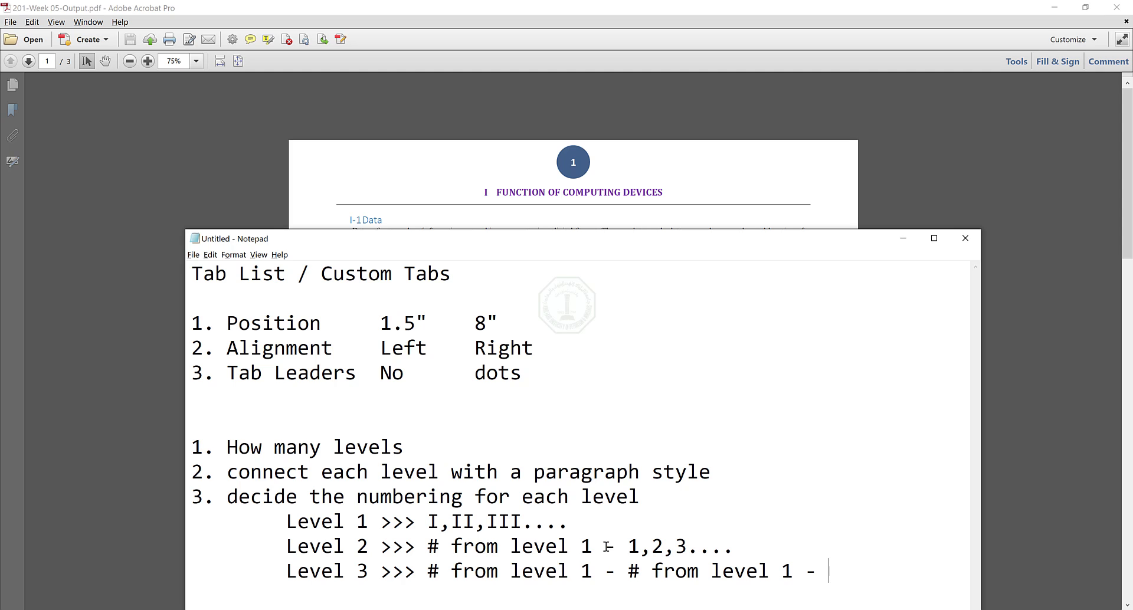
key(Left)
key(Left)
key(Left)
key(Left)
key(Delete)
text(2 - A,B,C....)
Switch to the Word document, start defining a new list style at the TABLE OF CONTENT heading, and open its outline numbering customization
click(681, 609)
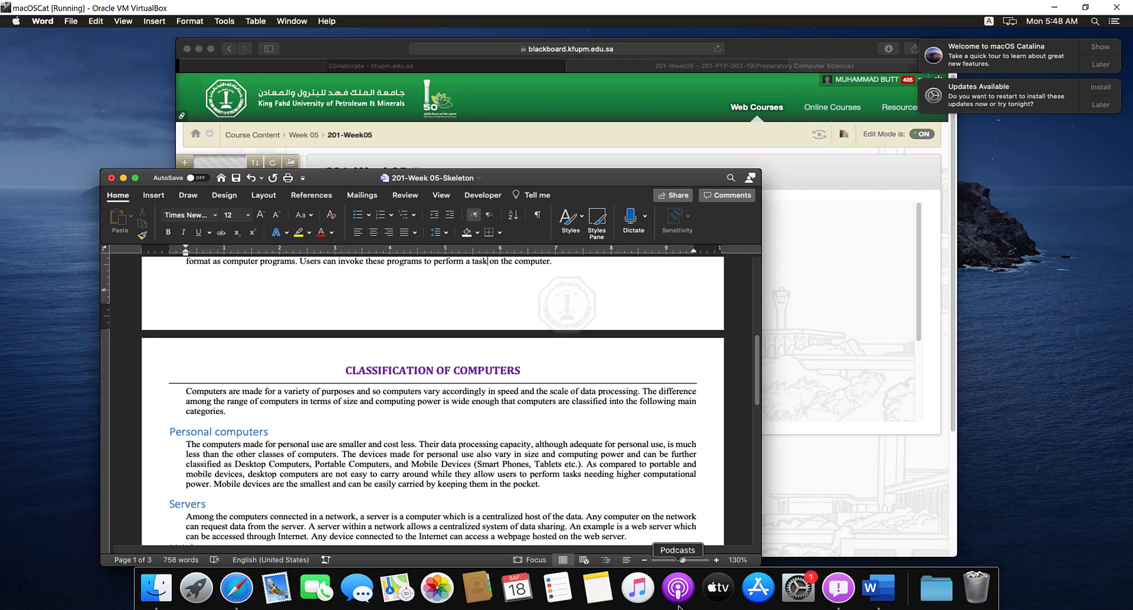
click(407, 370)
scroll(407, 372, up, 2)
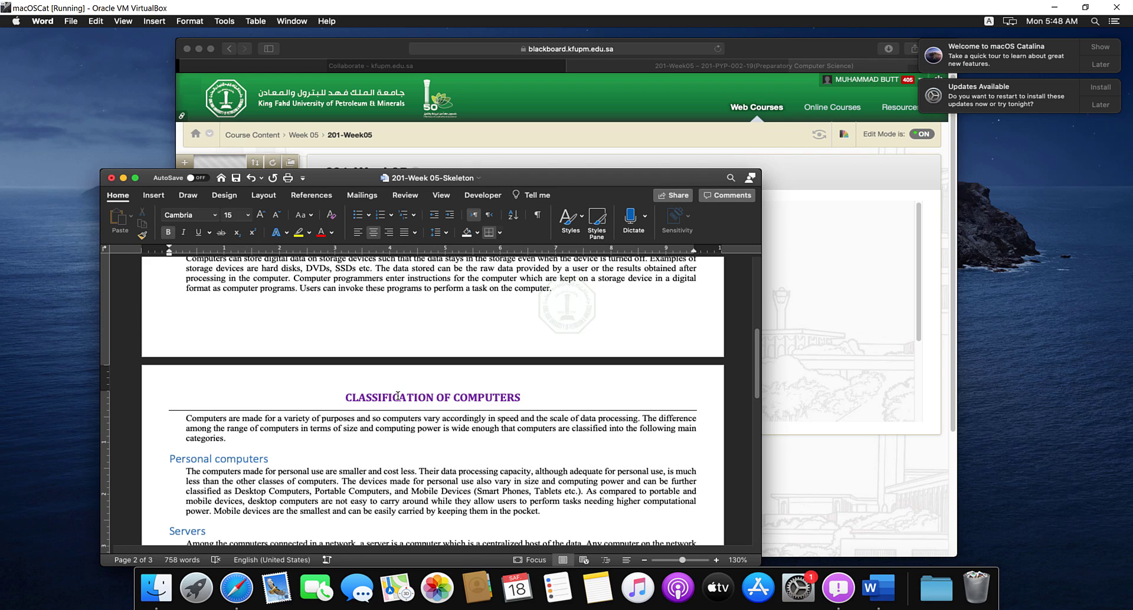
scroll(398, 396, down, 15)
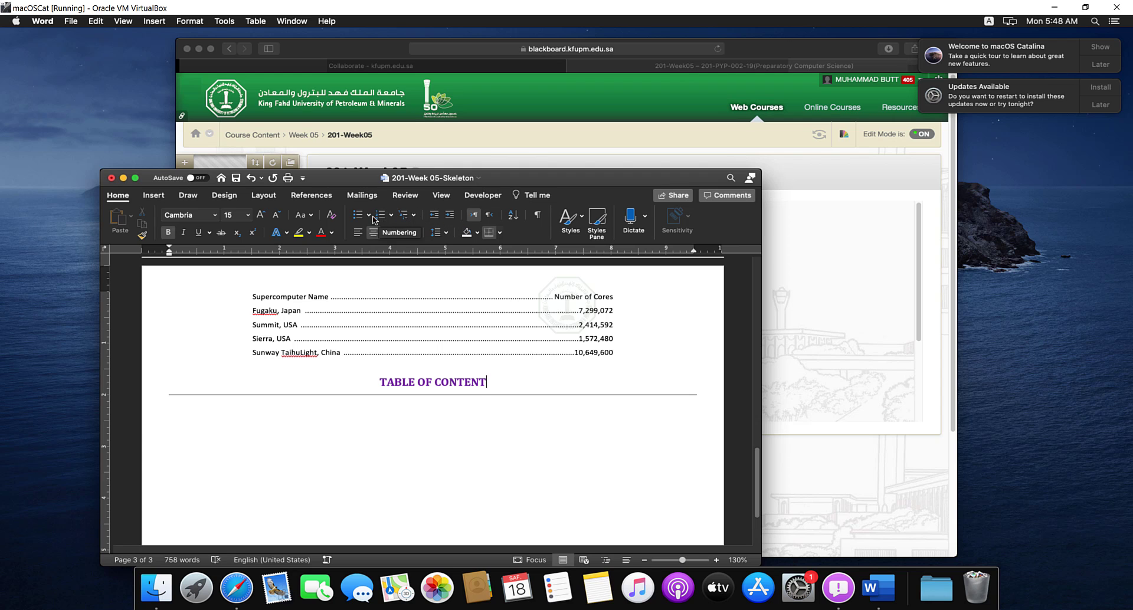
click(415, 216)
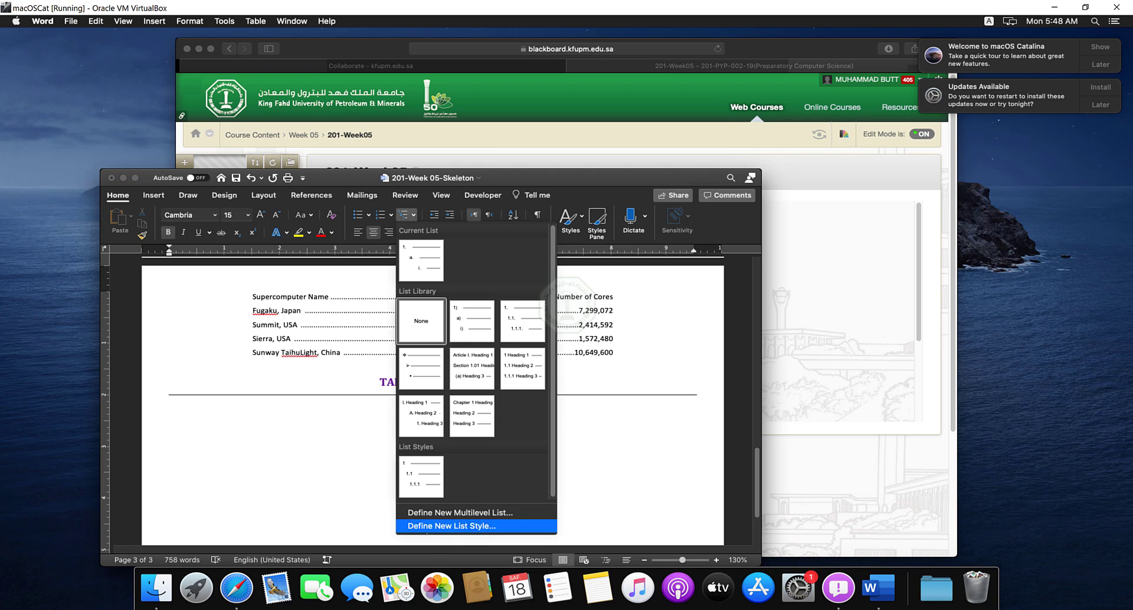
click(433, 527)
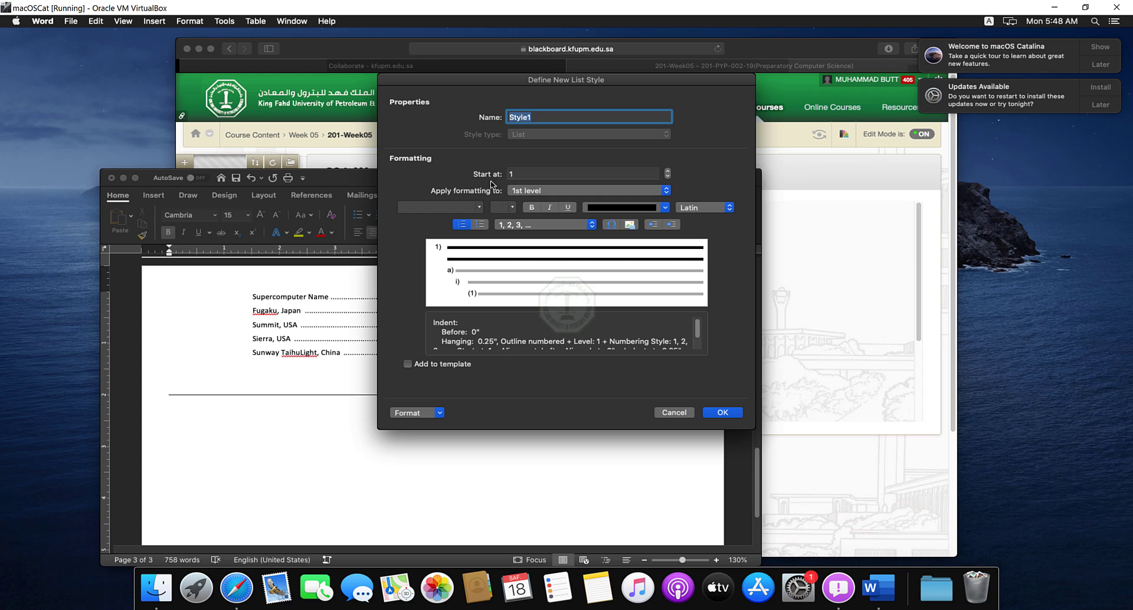
click(440, 414)
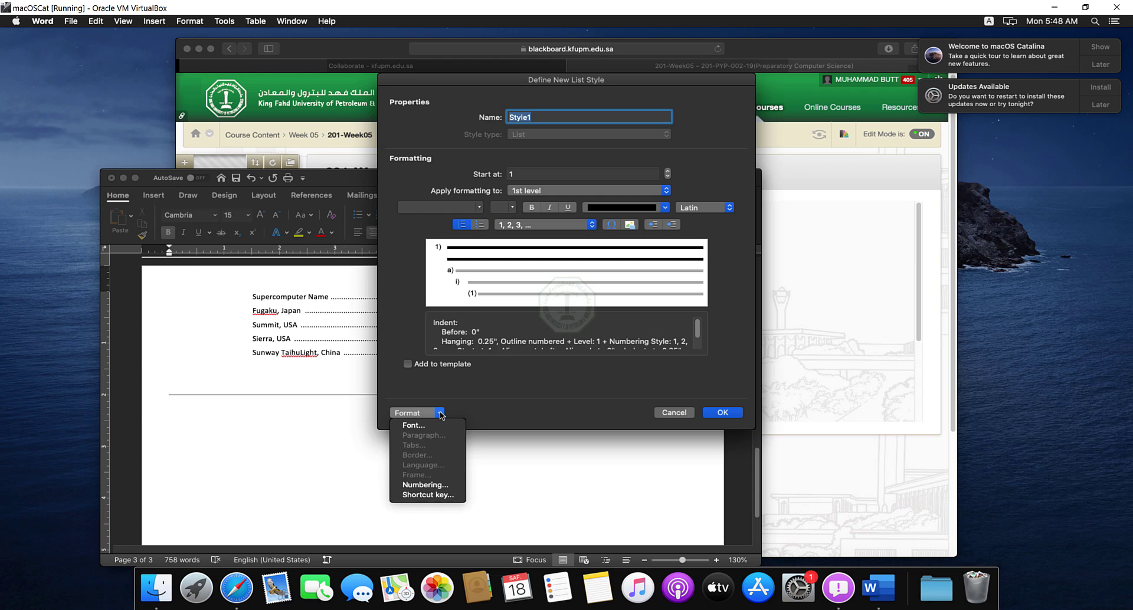
click(425, 484)
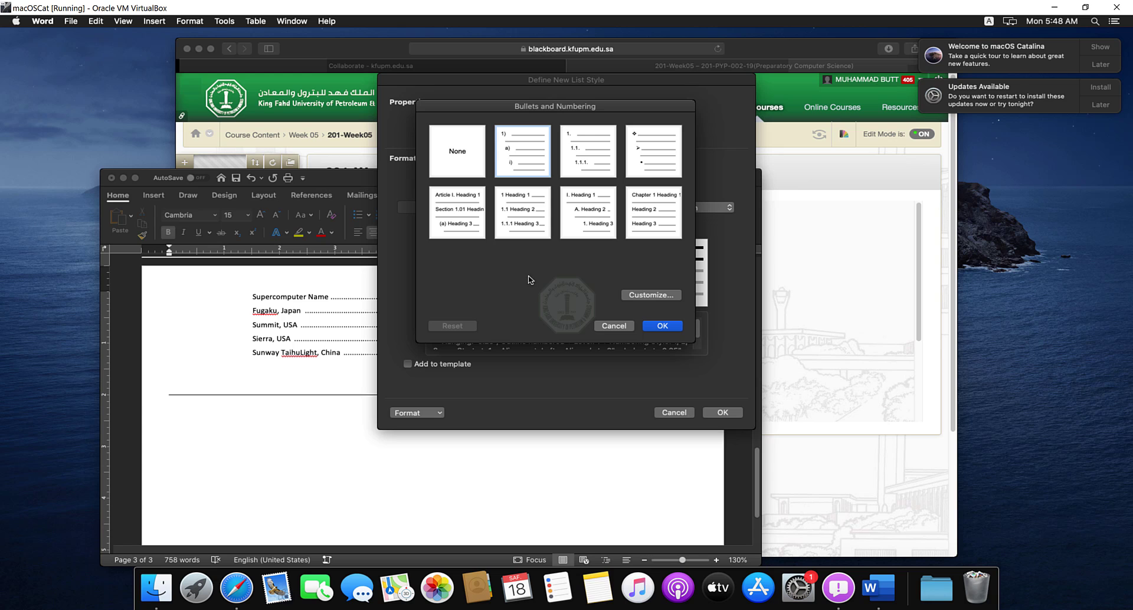
click(636, 295)
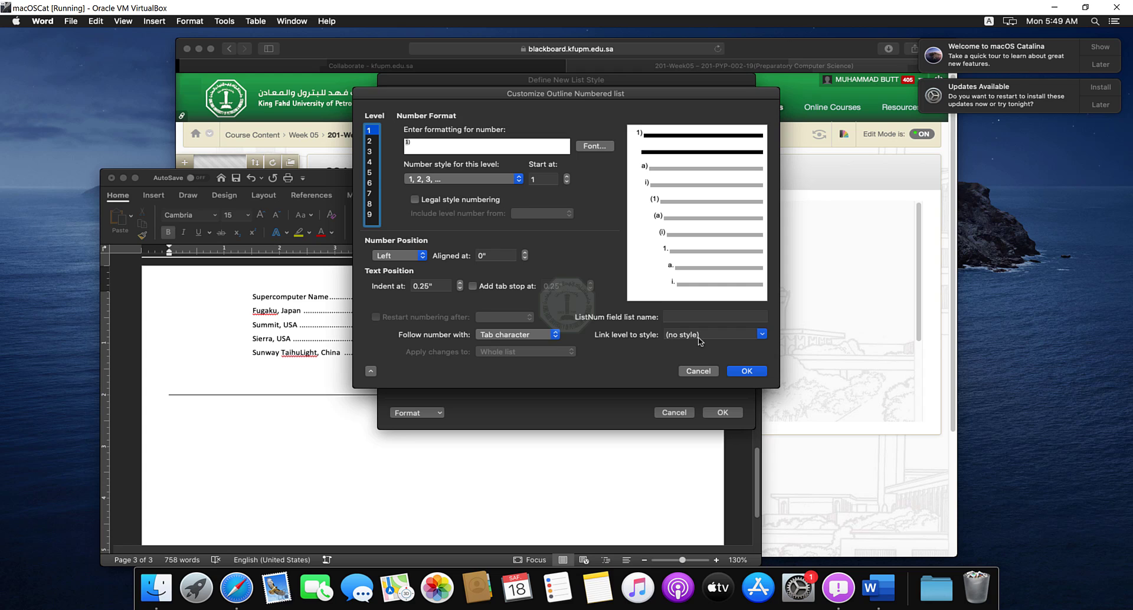
Link list level 1 to the ST style, level 2 to Heading 1 and level 3 to Heading 2
click(767, 334)
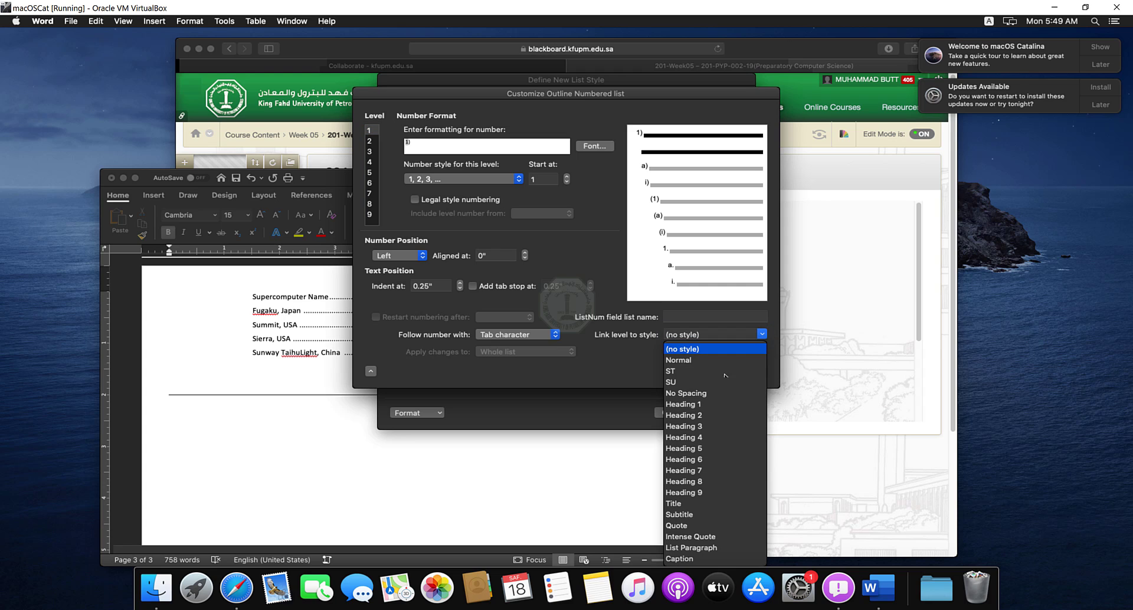
click(676, 372)
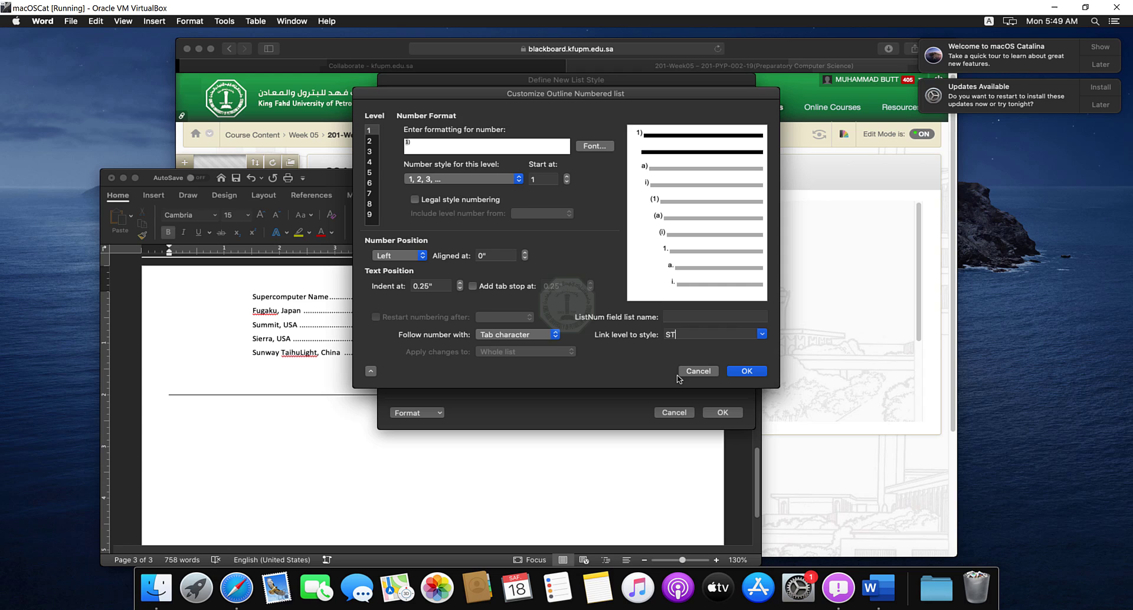
click(369, 142)
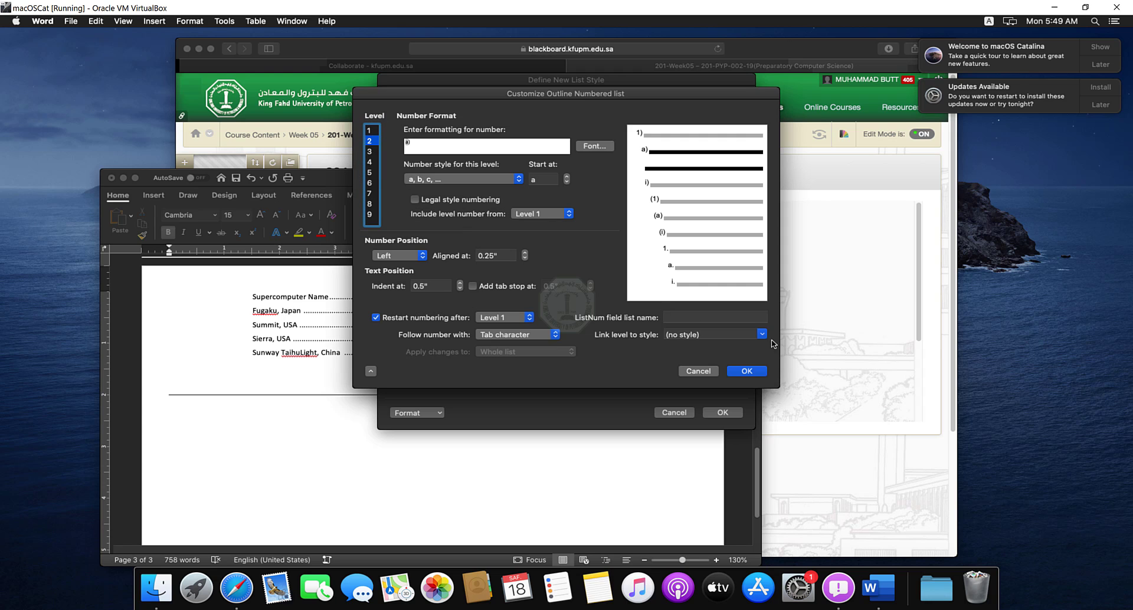
click(765, 335)
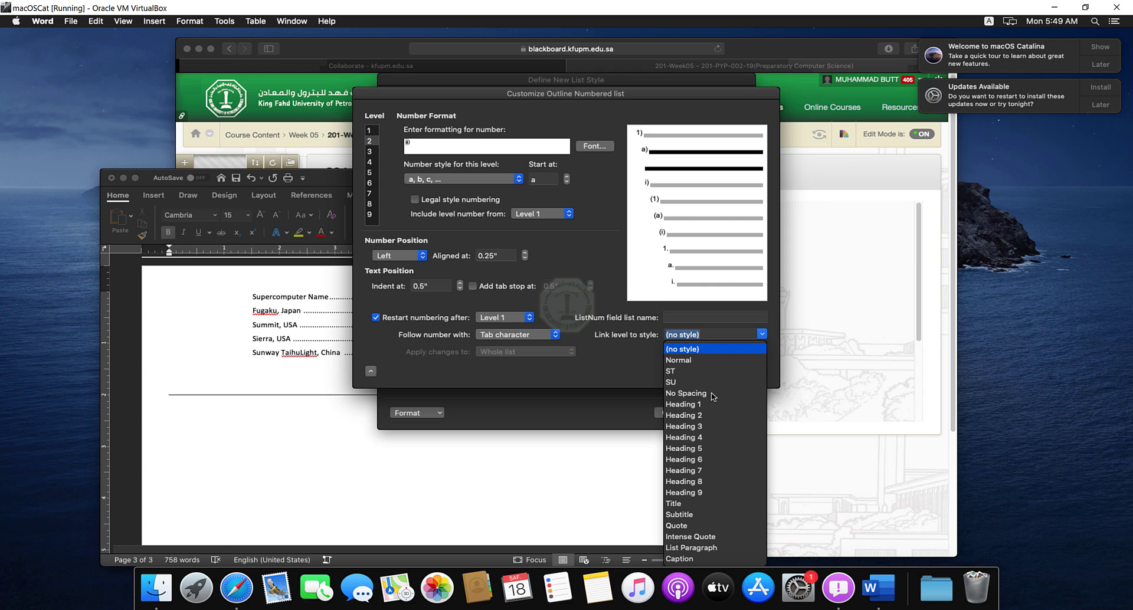
click(699, 405)
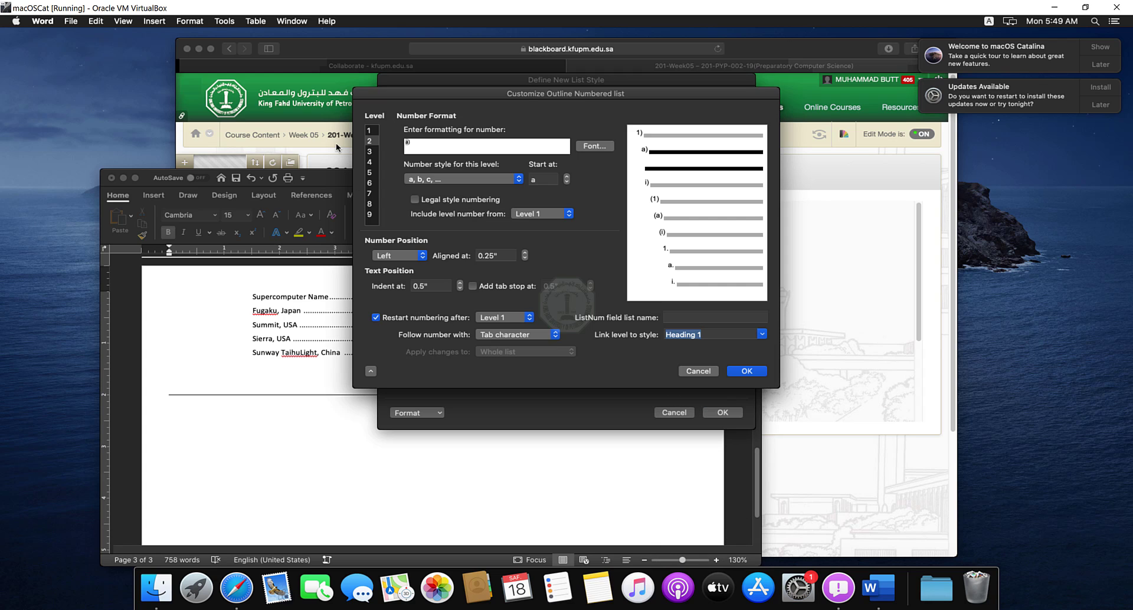
click(370, 151)
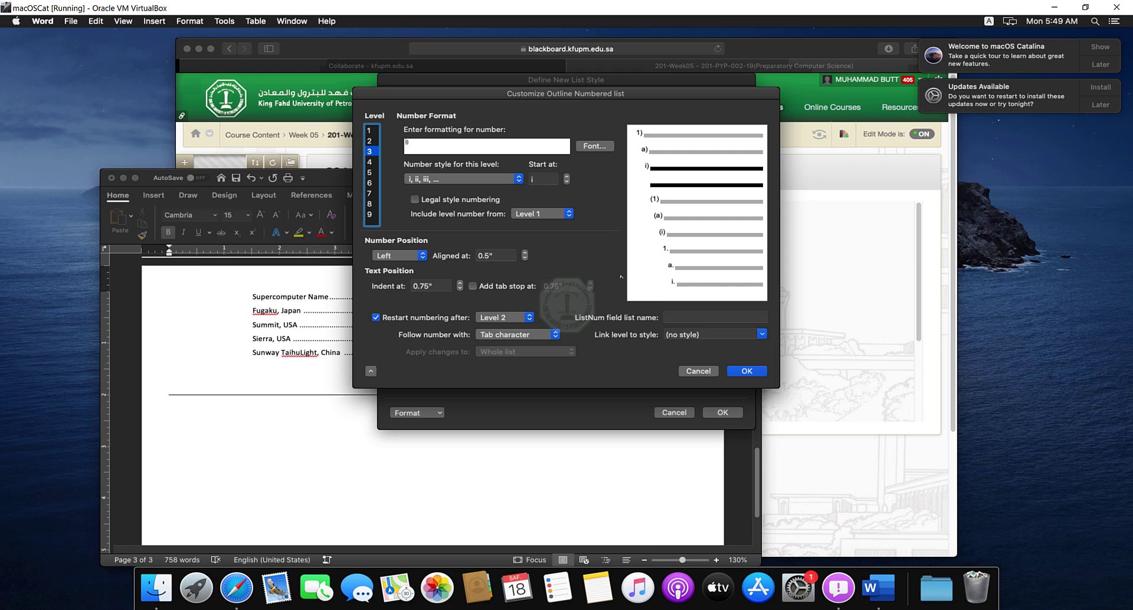
click(762, 336)
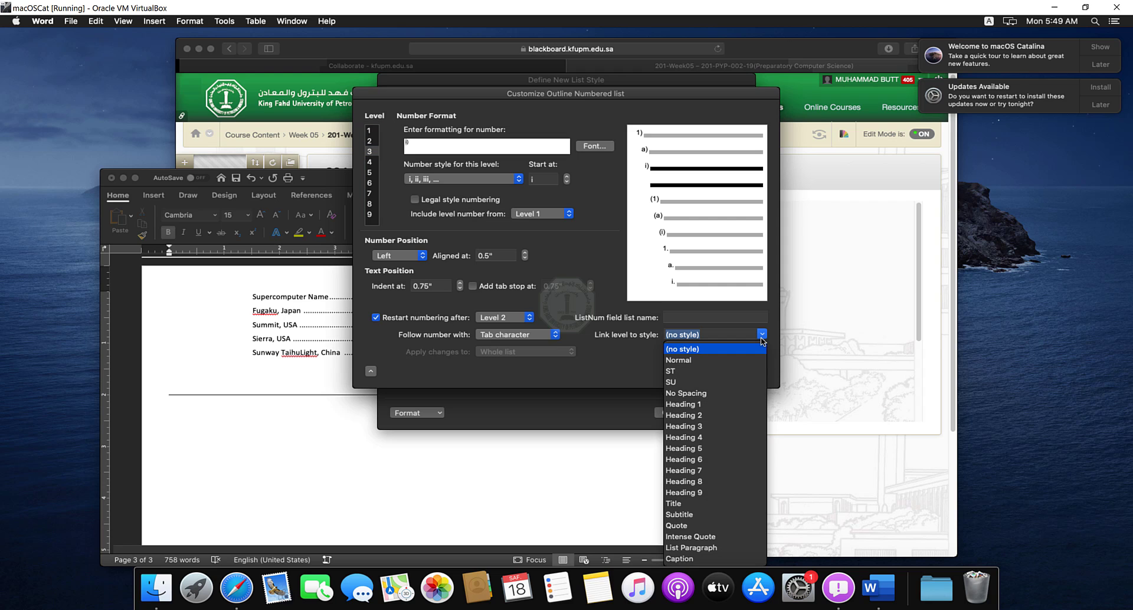
click(685, 416)
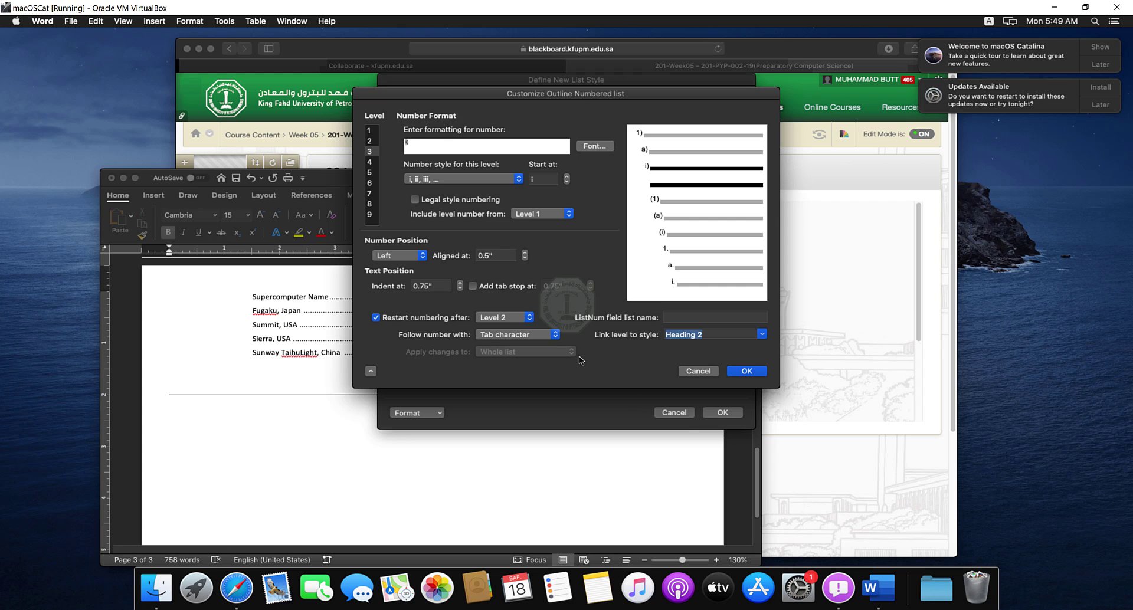
Replace the level 1 number format with the I, II, III, ... style, without a closing parenthesis
click(369, 140)
click(370, 130)
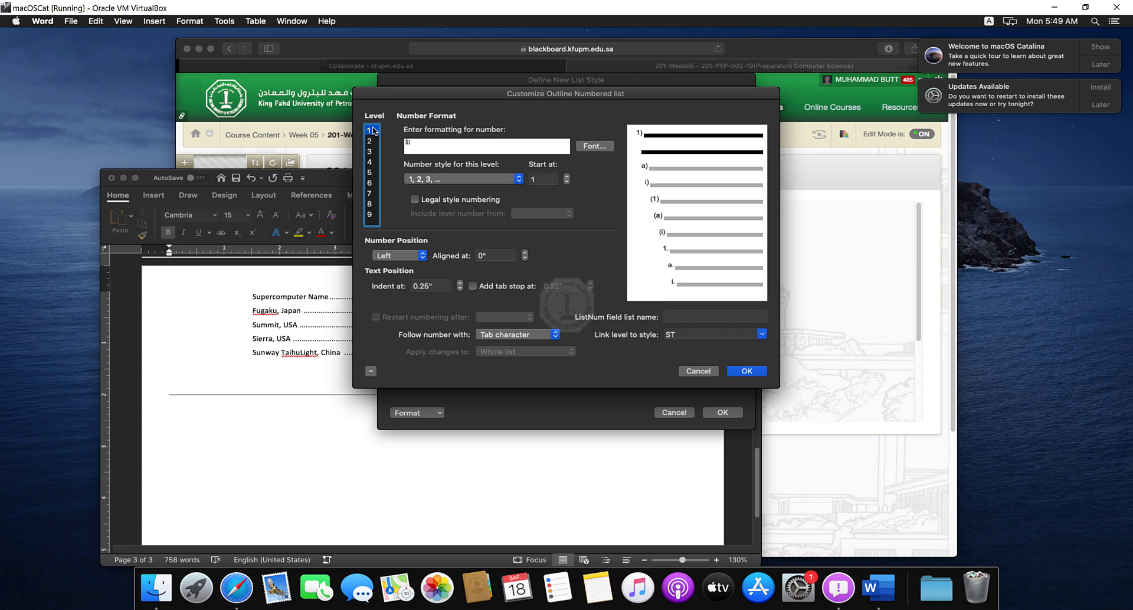
click(479, 148)
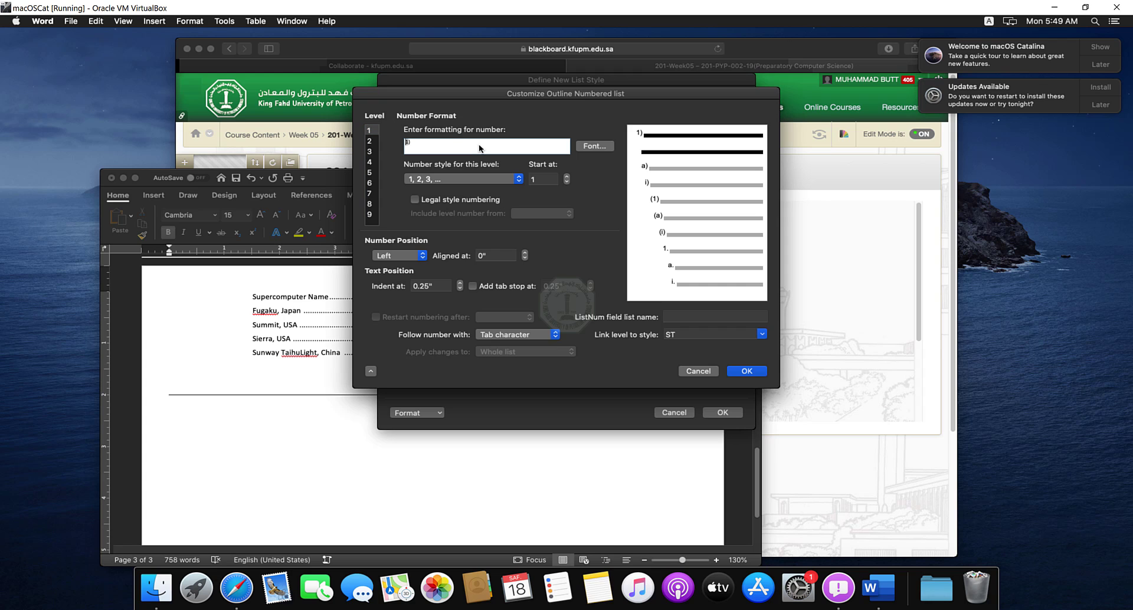
key(BackSpace)
key(BackSpace)
click(483, 180)
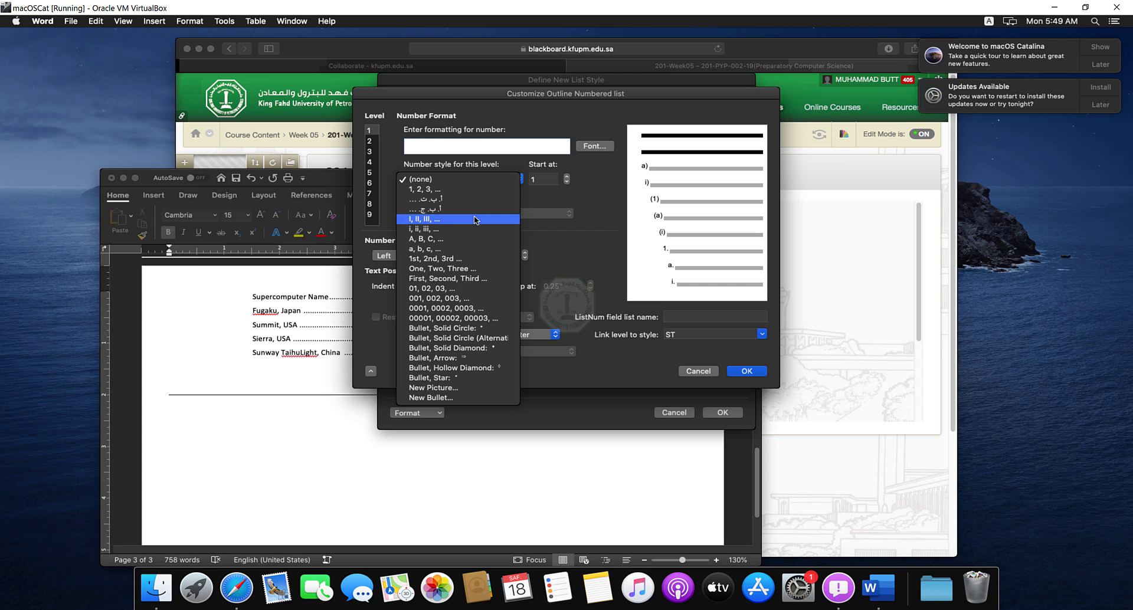
click(433, 219)
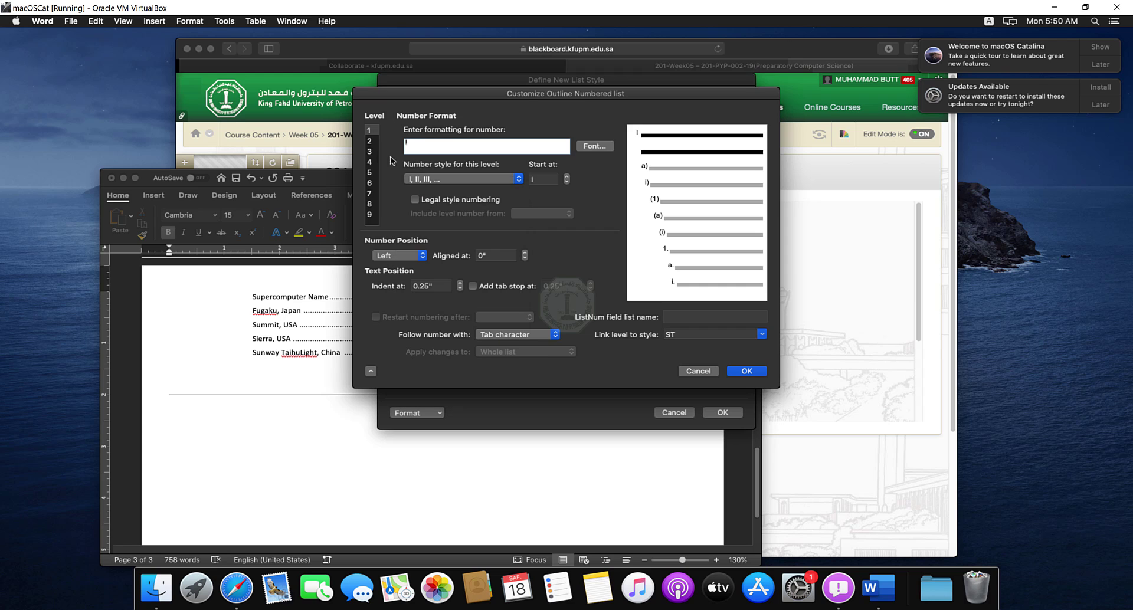
Clear the number format of list level 2 and check the planned level 2 numbering in the Notepad notes
click(370, 142)
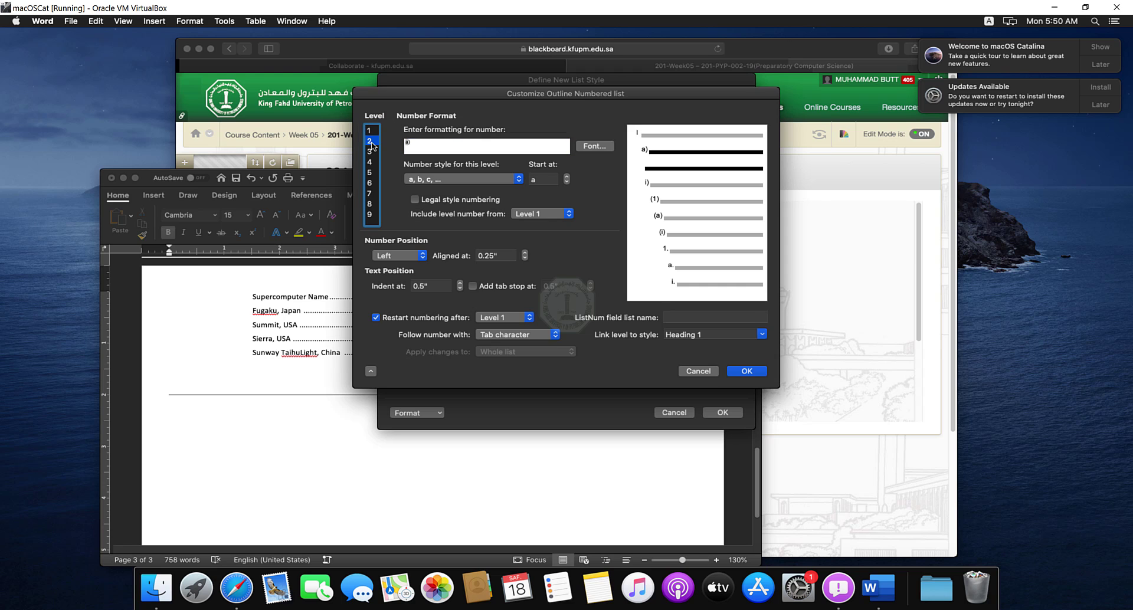
click(417, 142)
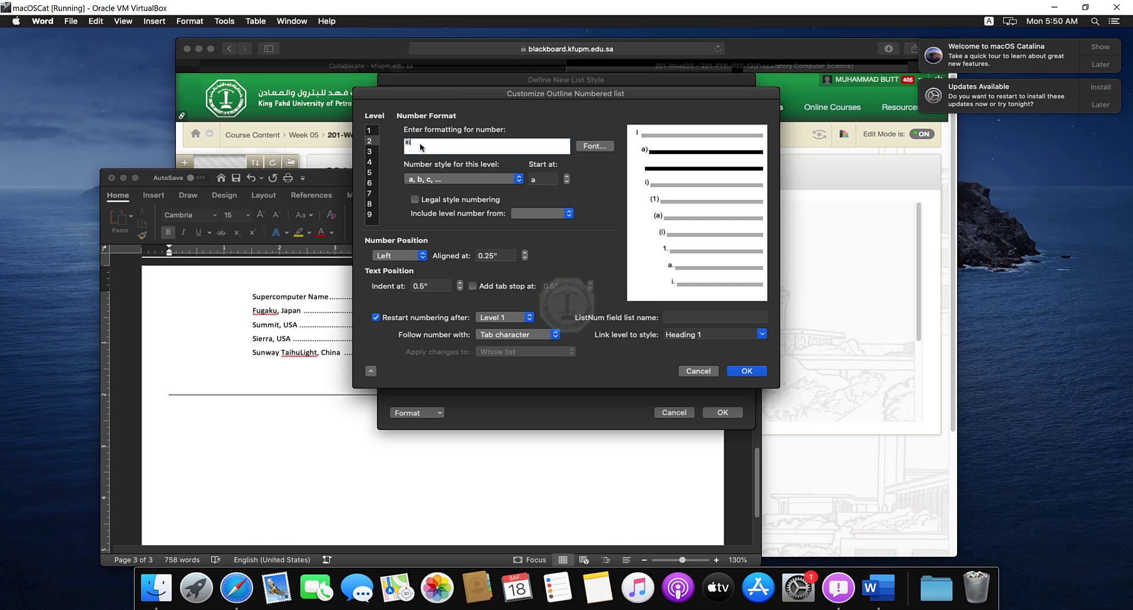
key(BackSpace)
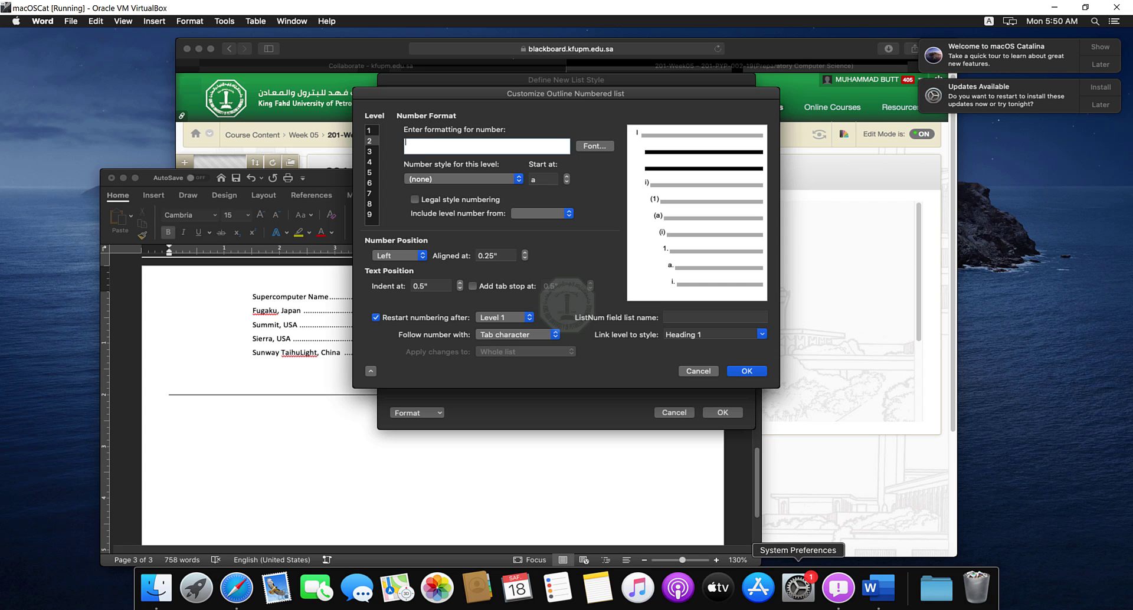
click(839, 609)
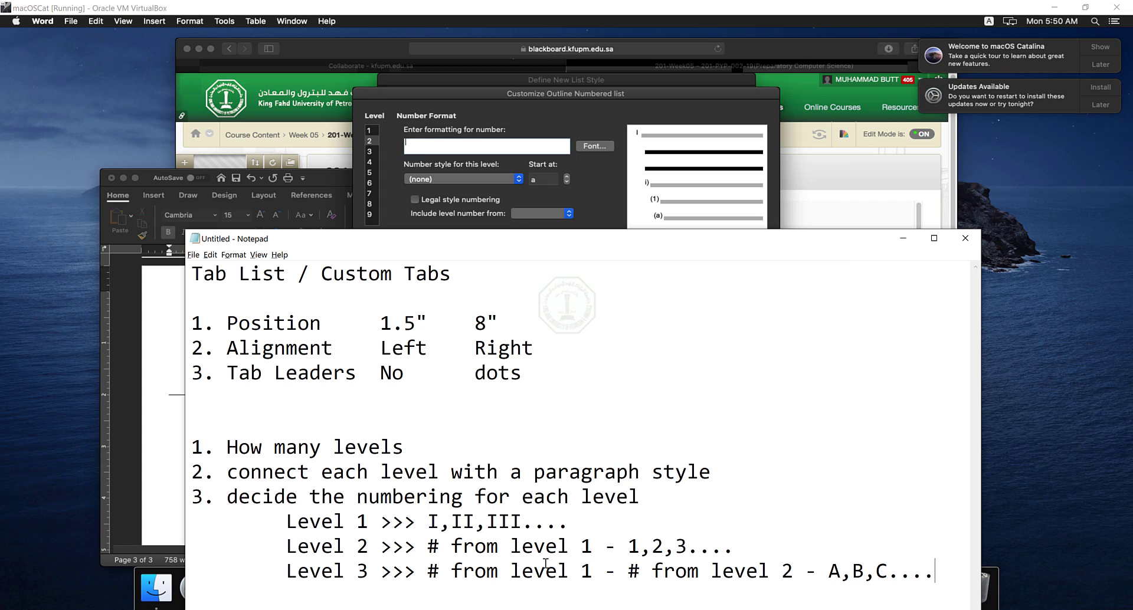
drag(428, 547, 746, 552)
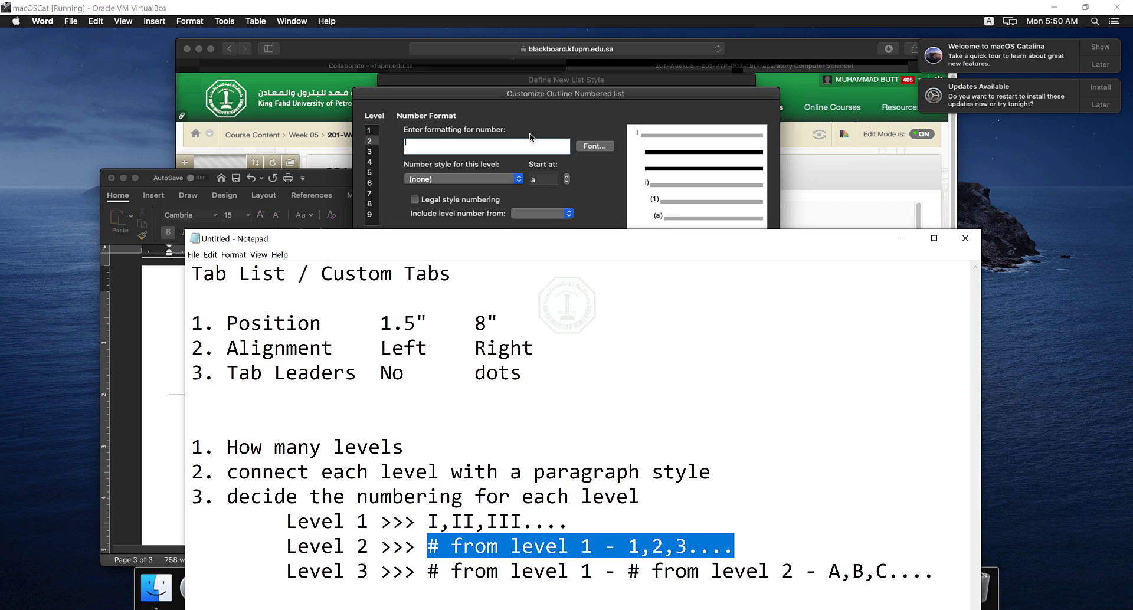
click(549, 104)
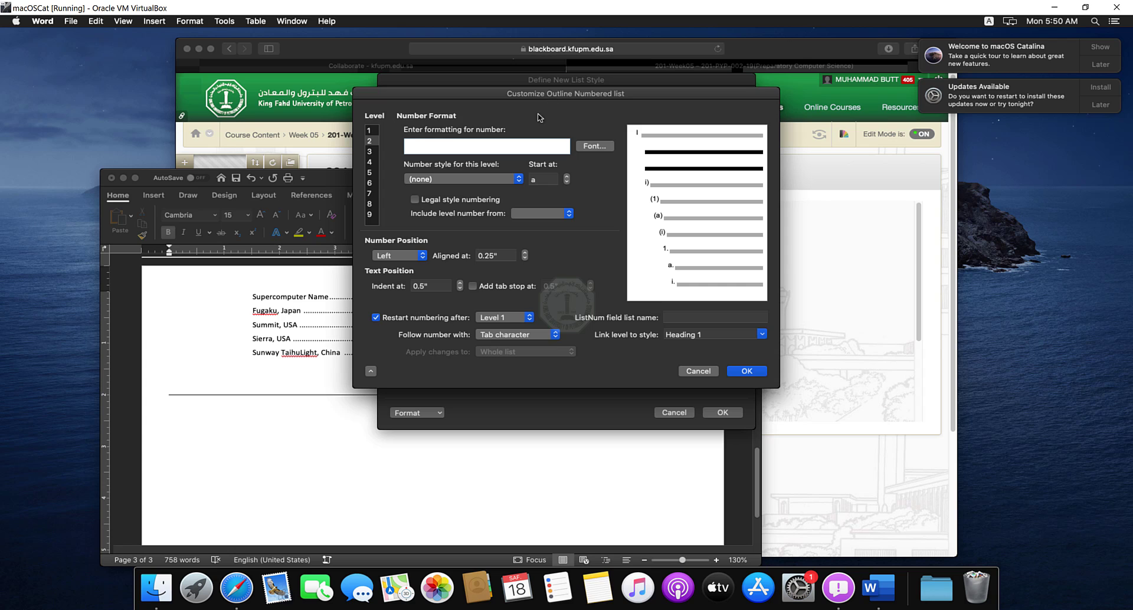
Build the level 2 number format from the level 1 number, a hyphen and the 1, 2, 3, ... style
click(526, 217)
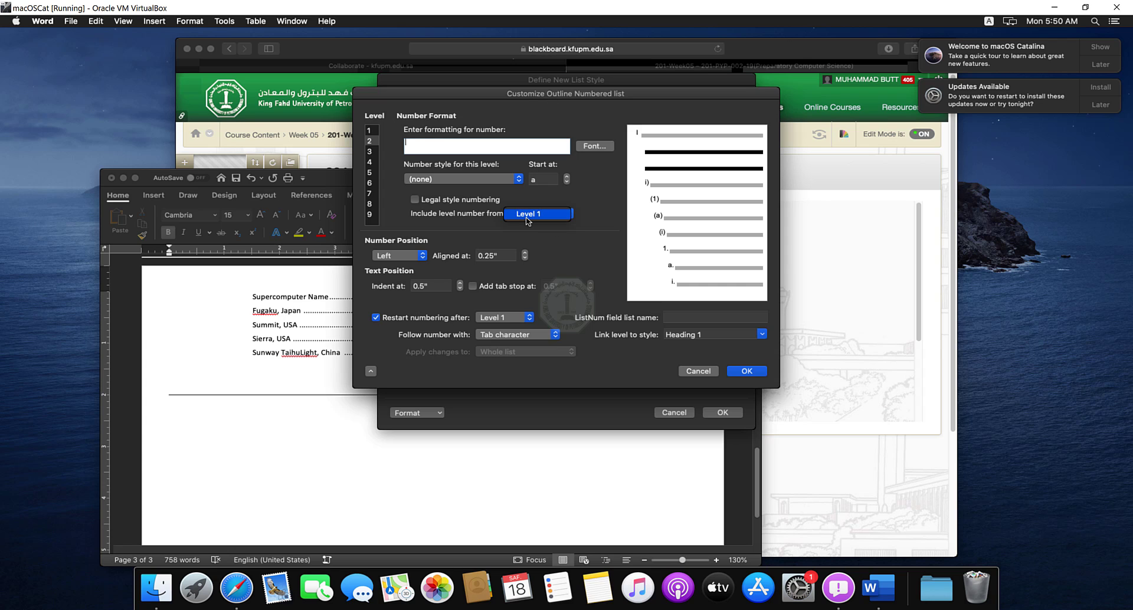
click(527, 217)
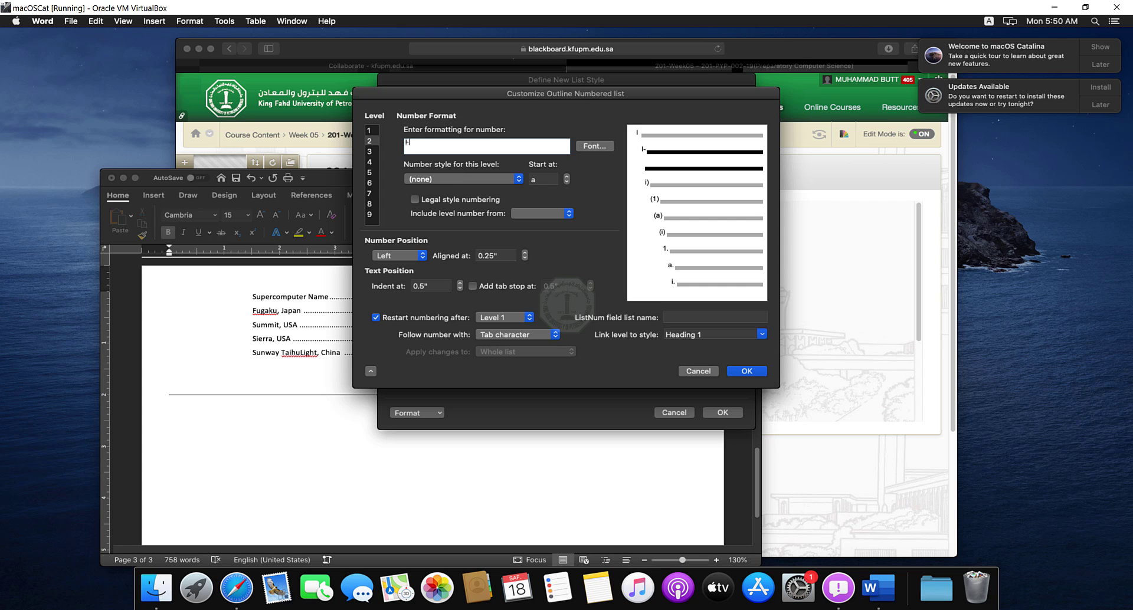
click(471, 177)
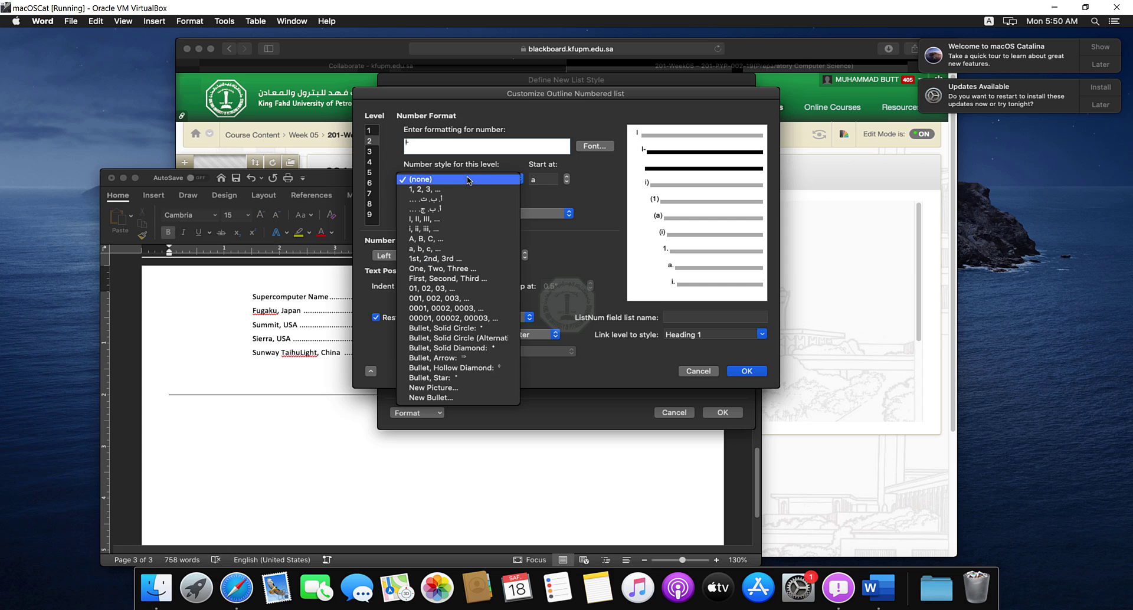
click(444, 189)
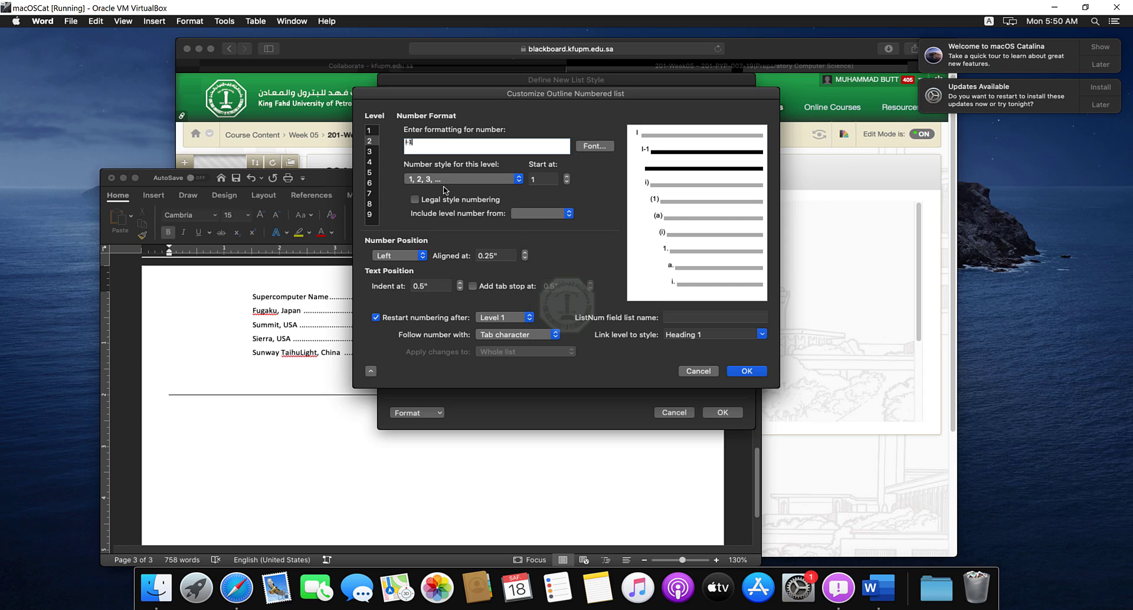
Replace the level 3 number format with the level 1 and level 2 numbers, each followed by a hyphen
click(371, 153)
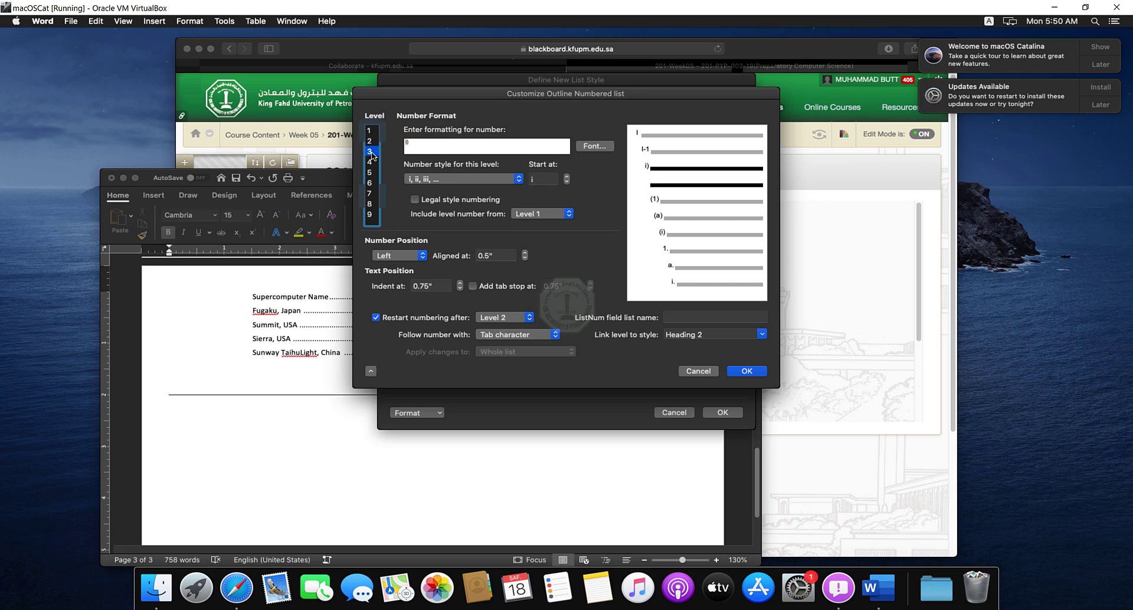
click(422, 147)
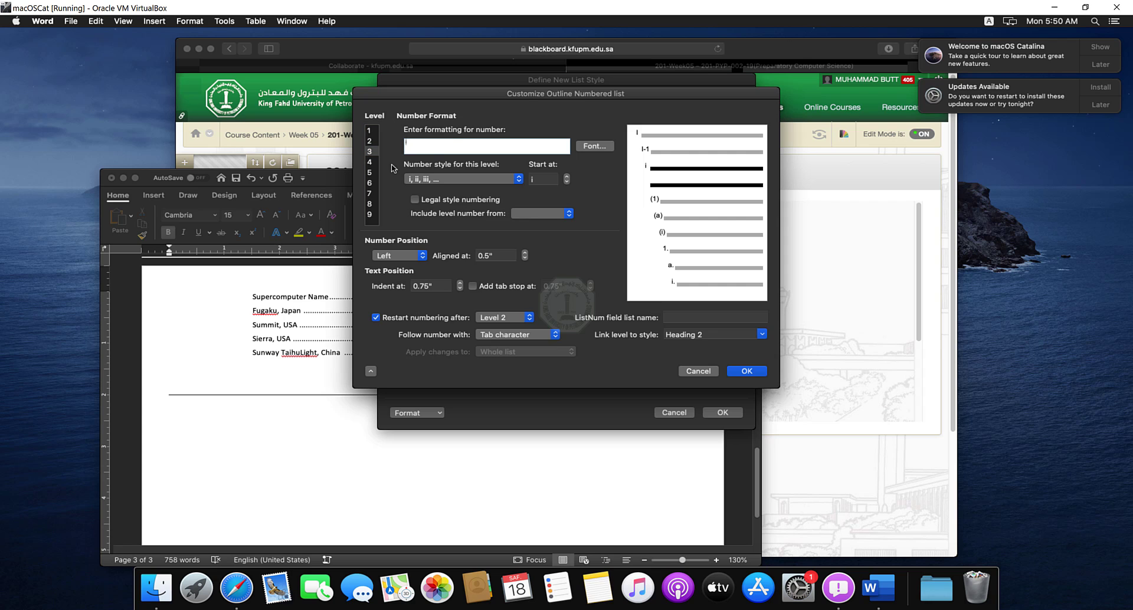
key(BackSpace)
click(544, 214)
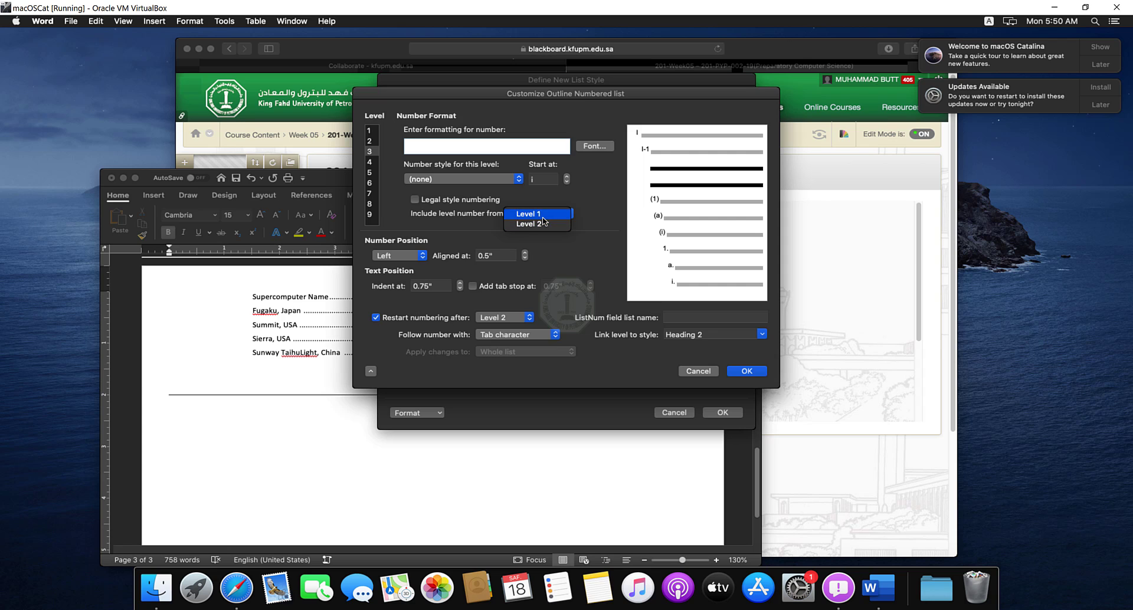
click(544, 224)
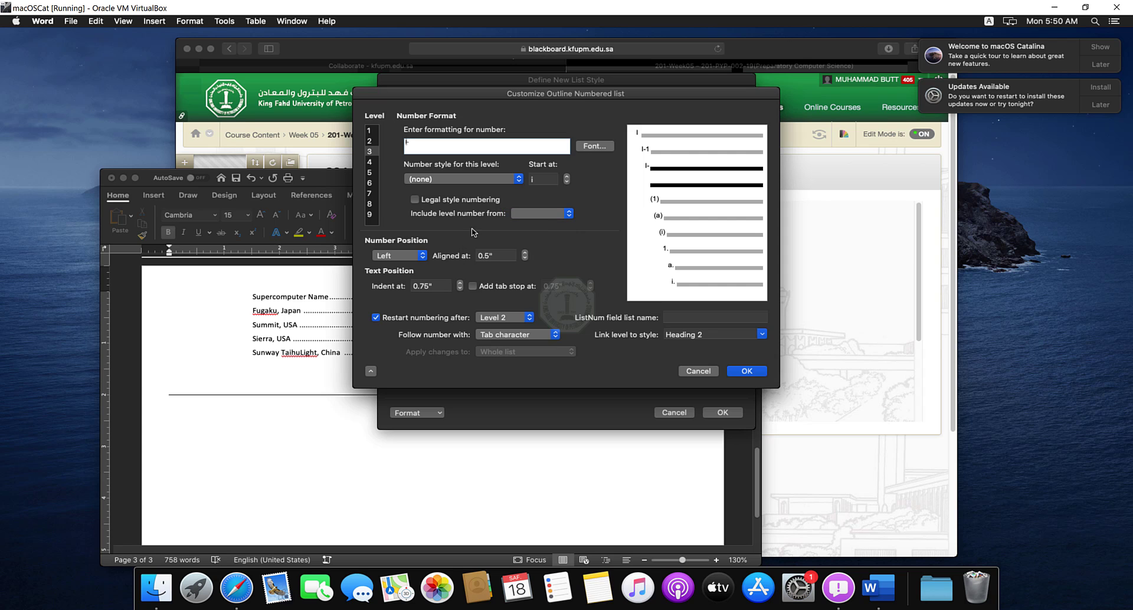
click(567, 214)
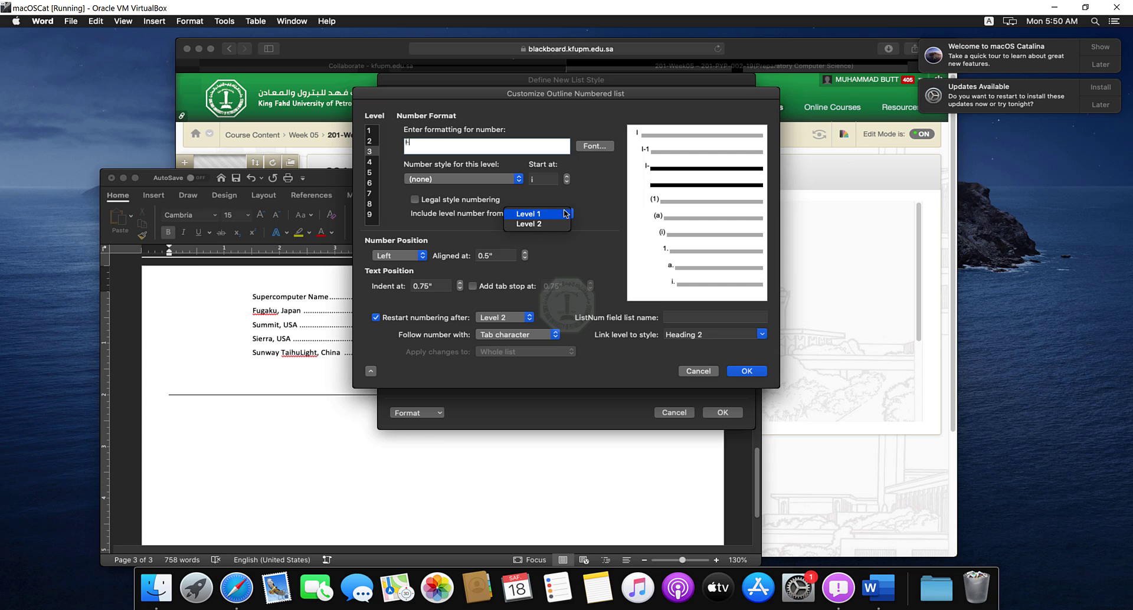
click(530, 225)
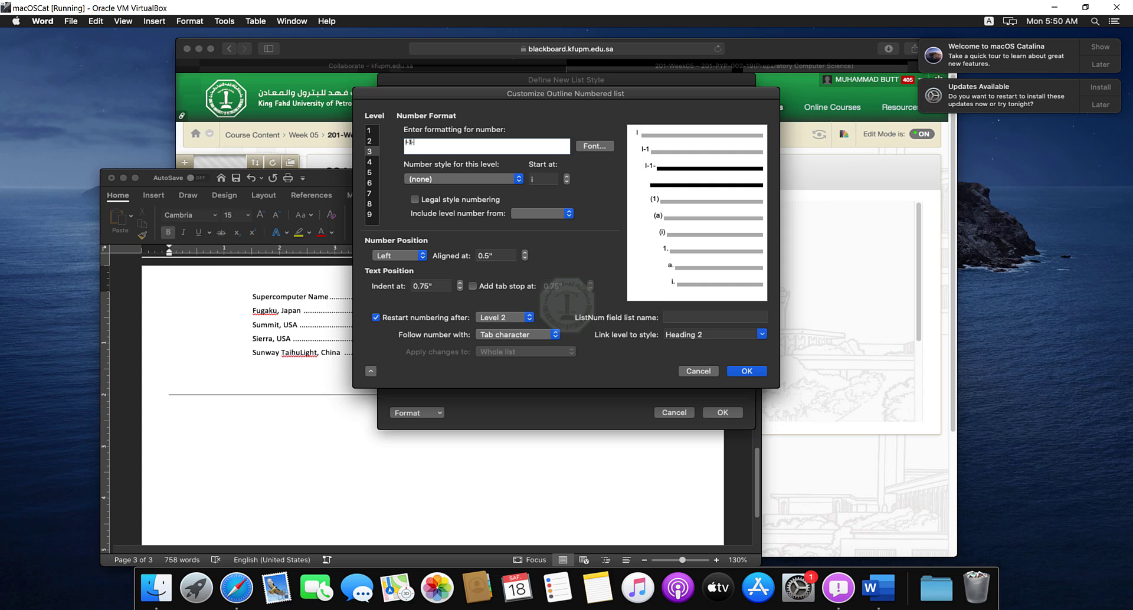
Complete the level 3 format with the A, B, C, ... number style and save the new list style
click(446, 181)
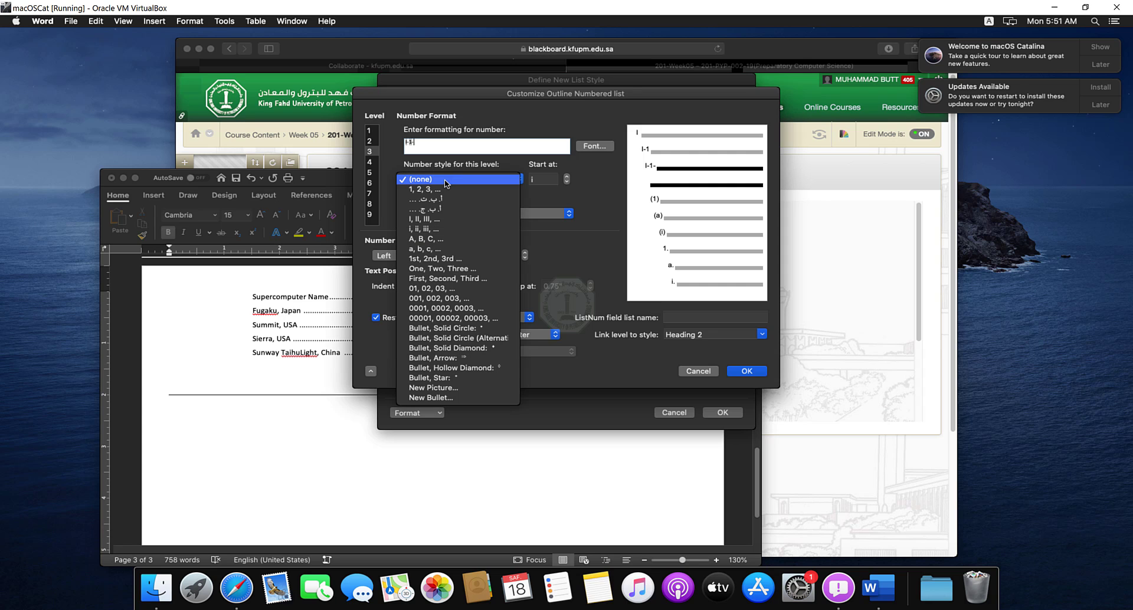
click(439, 241)
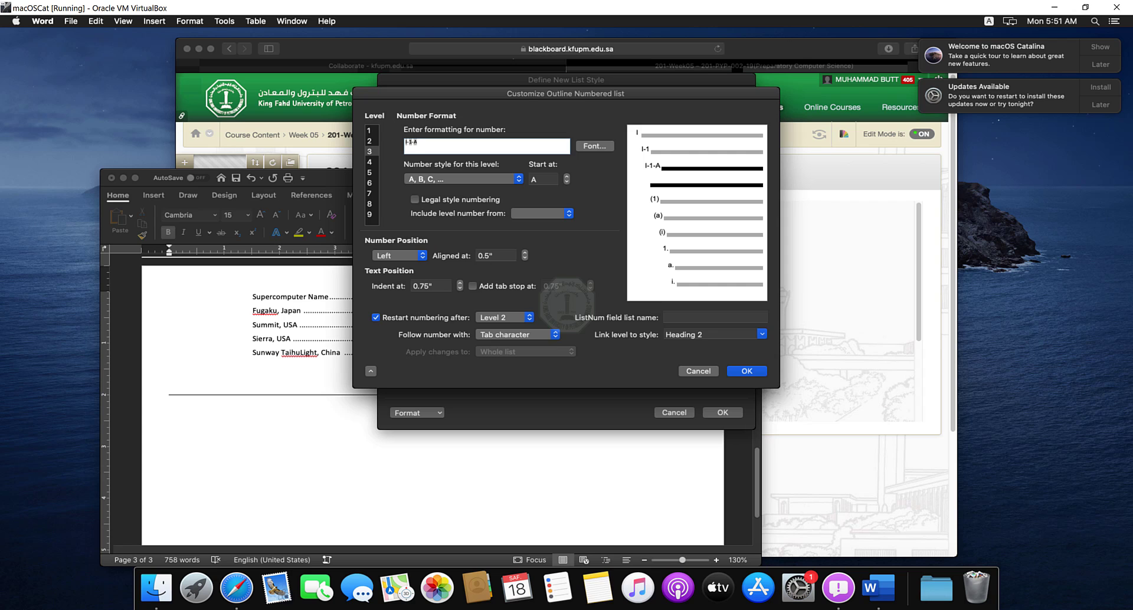
click(727, 370)
click(727, 412)
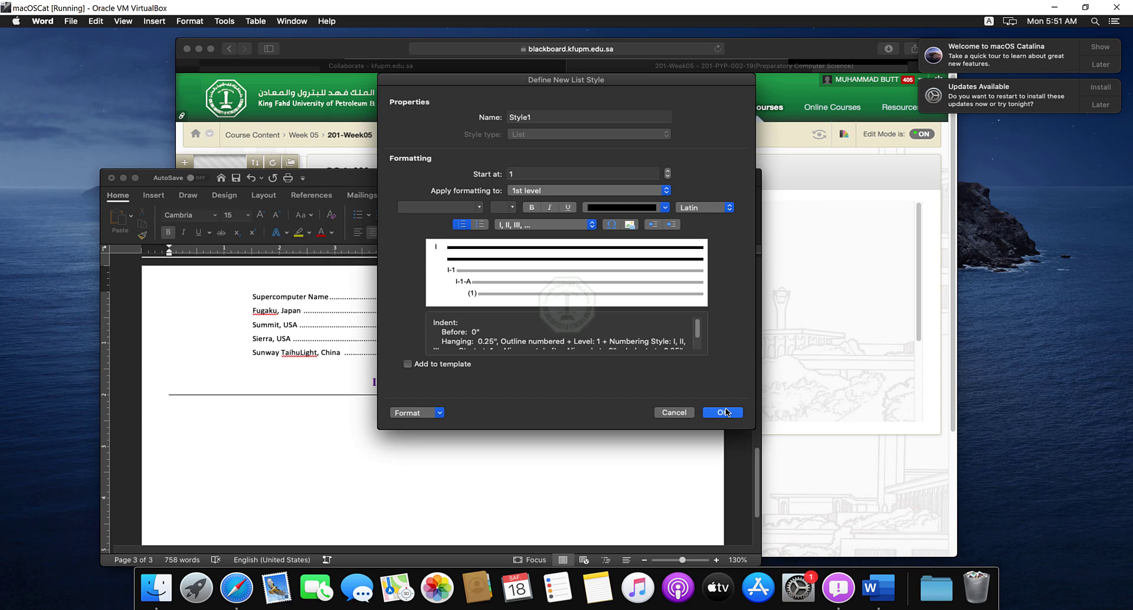
Review the multilevel numbering on the headings throughout the document
scroll(401, 401, down, 1)
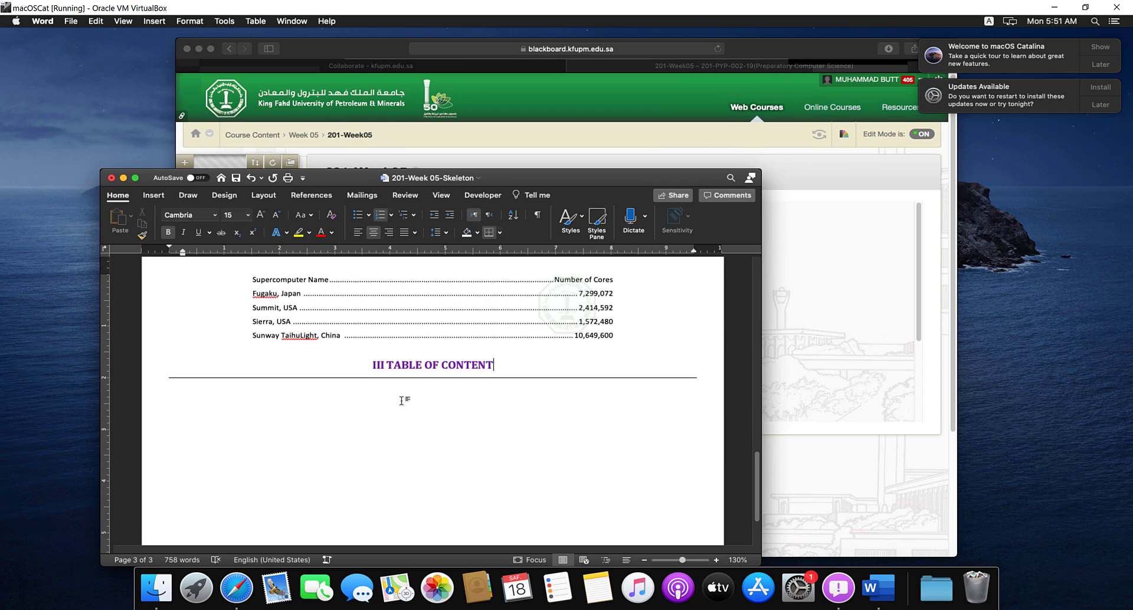
key(Page_Up)
key(Page_Up)
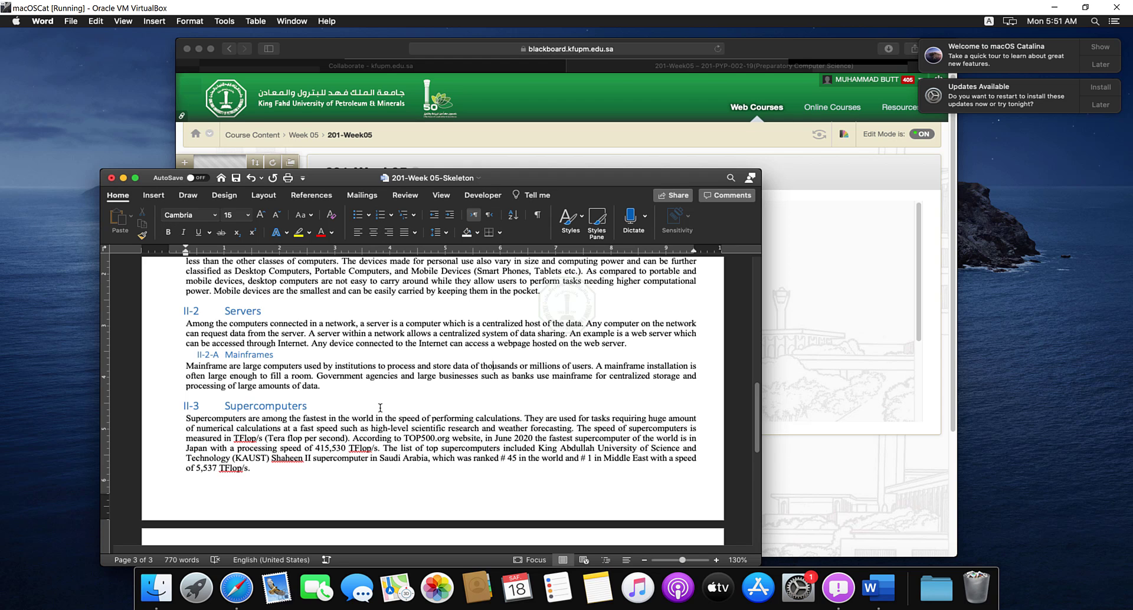
key(Page_Up)
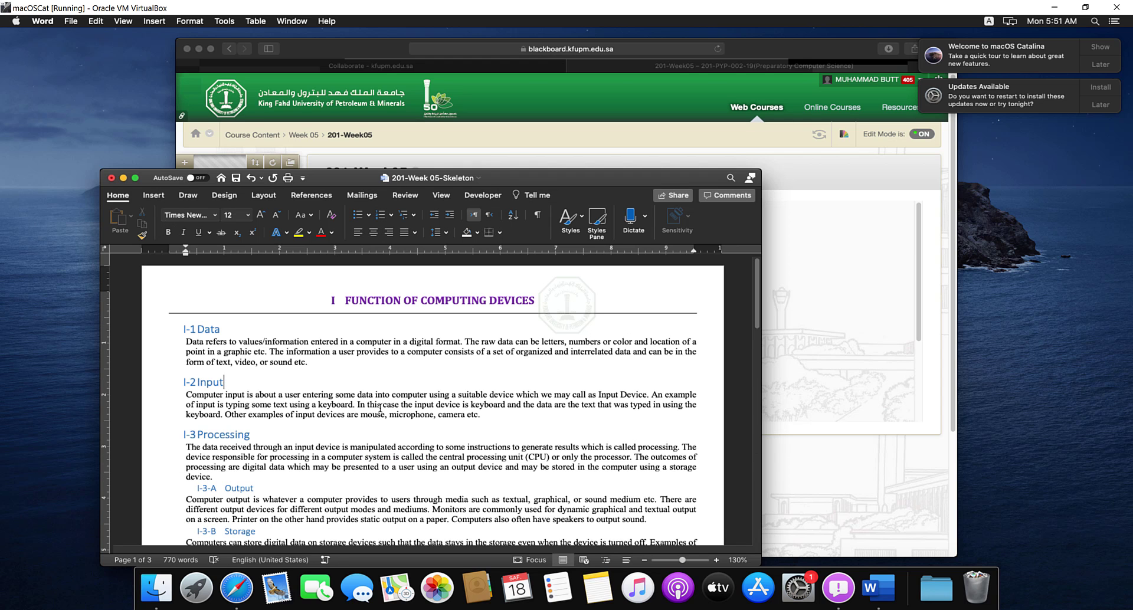
key(Page_Down)
key(Page_Down)
key(Page_Down)
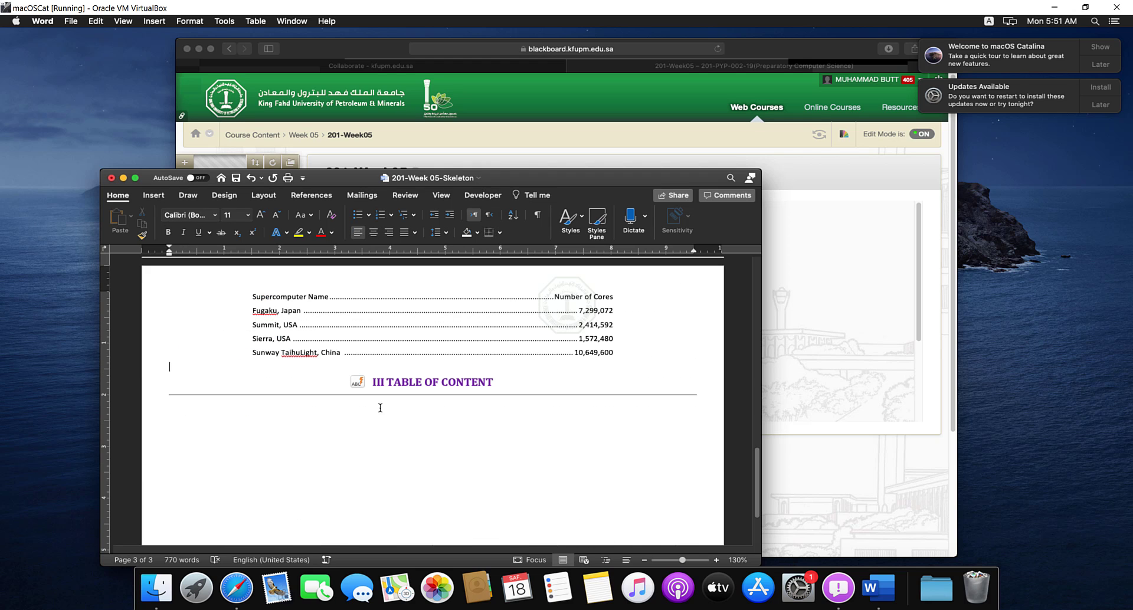
Insert an empty line after the TABLE OF CONTENT heading and apply the Normal style to it
click(523, 388)
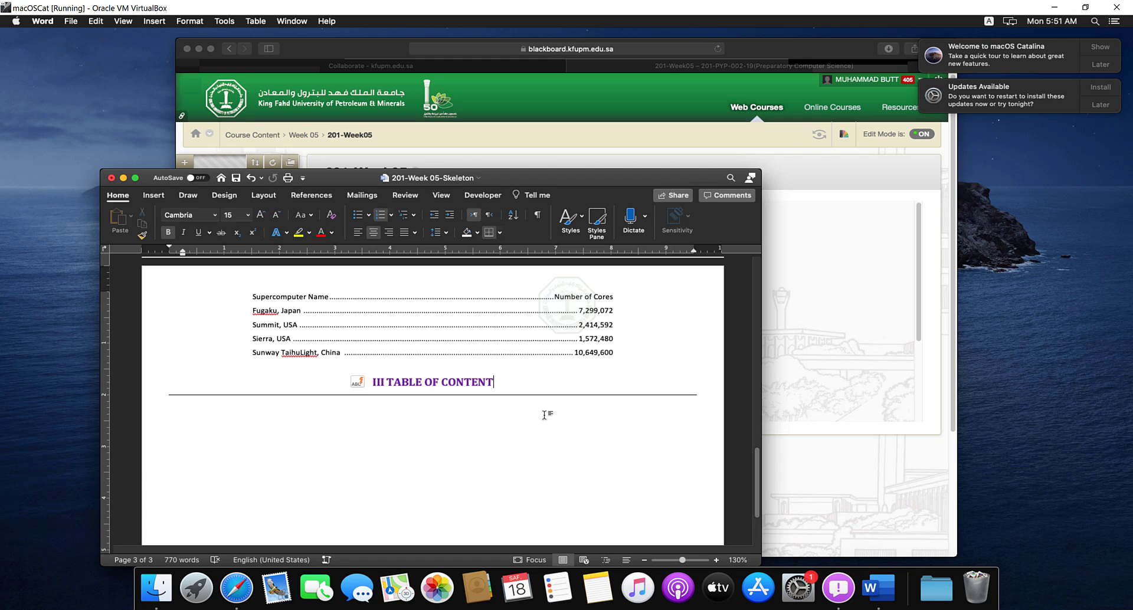
key(Return)
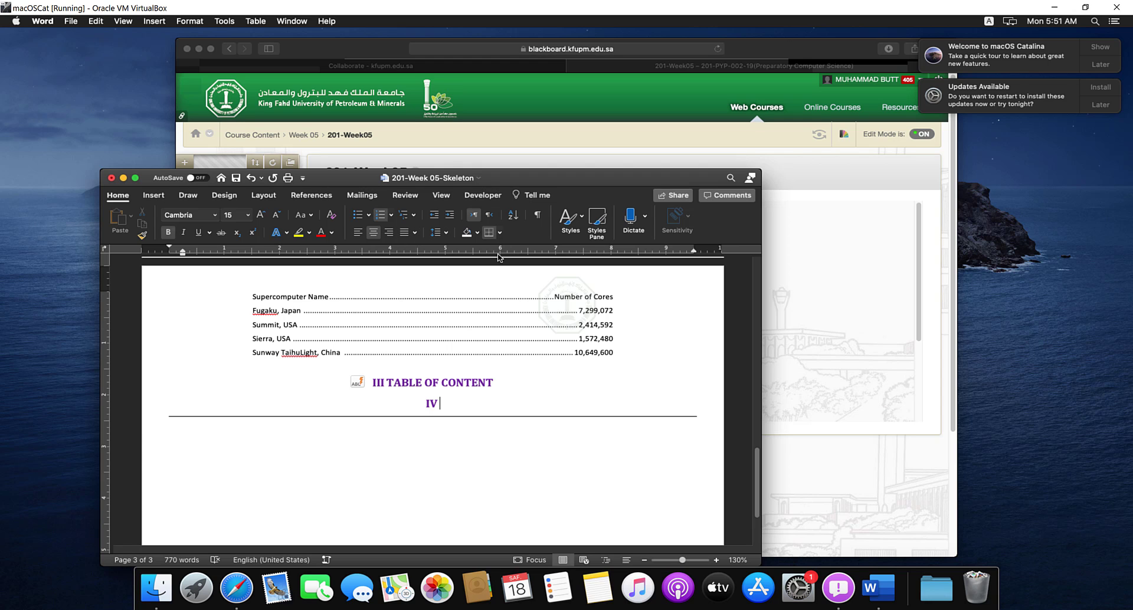
click(570, 220)
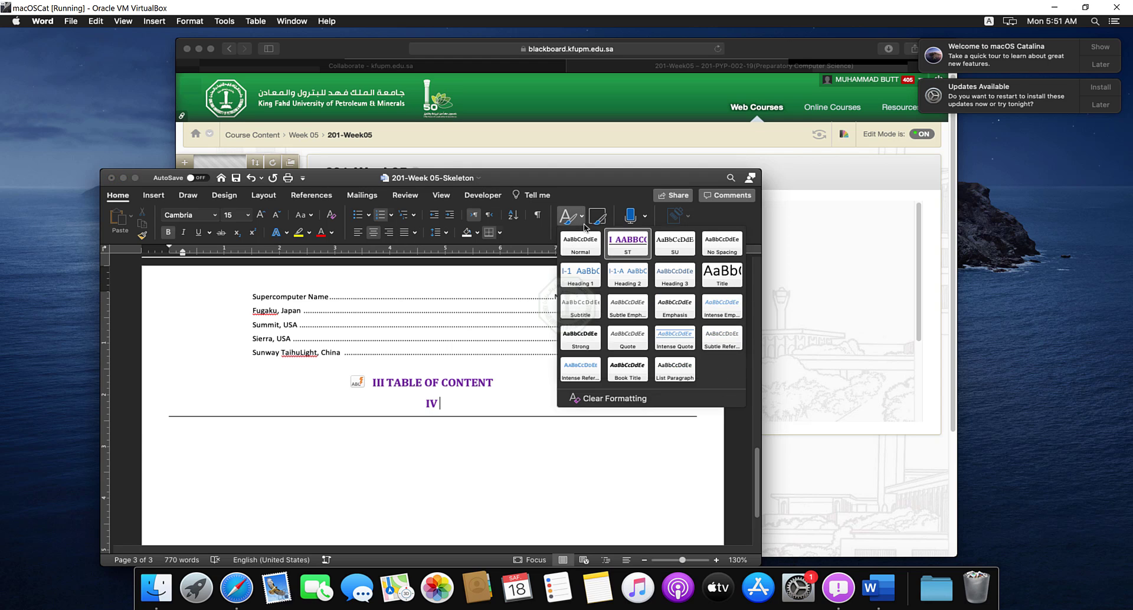
click(581, 254)
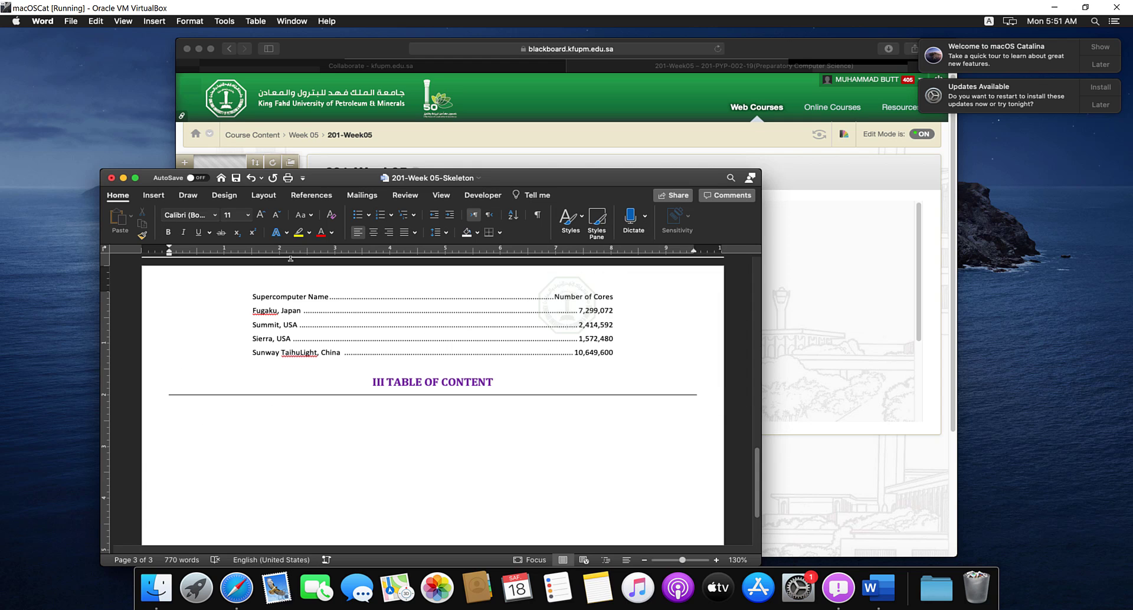
Start a custom table of contents on the empty line and choose the Formal format
click(311, 196)
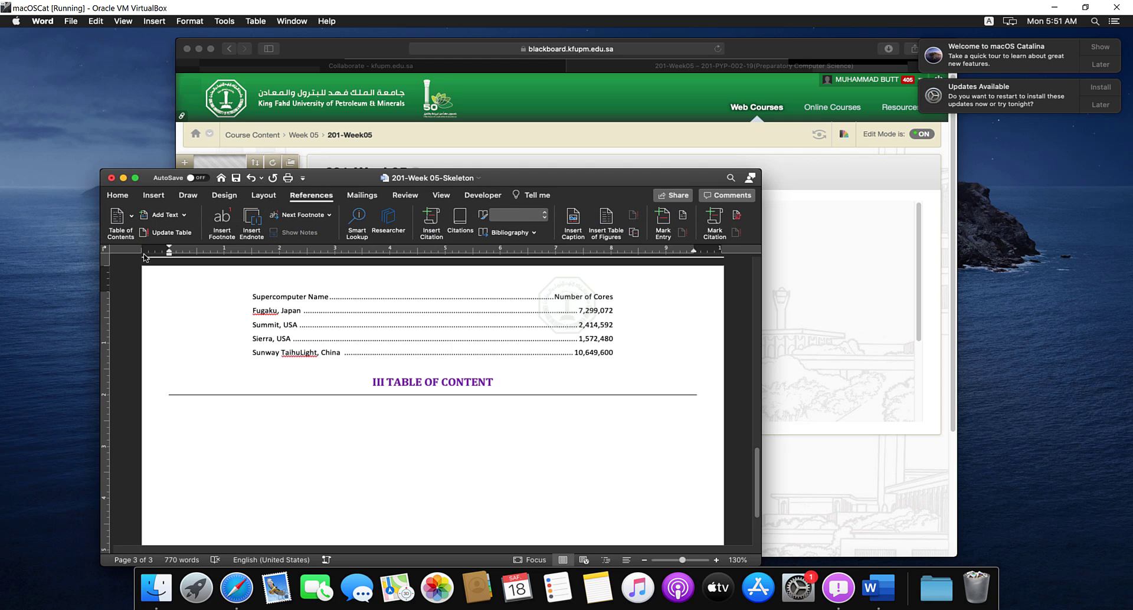
click(134, 226)
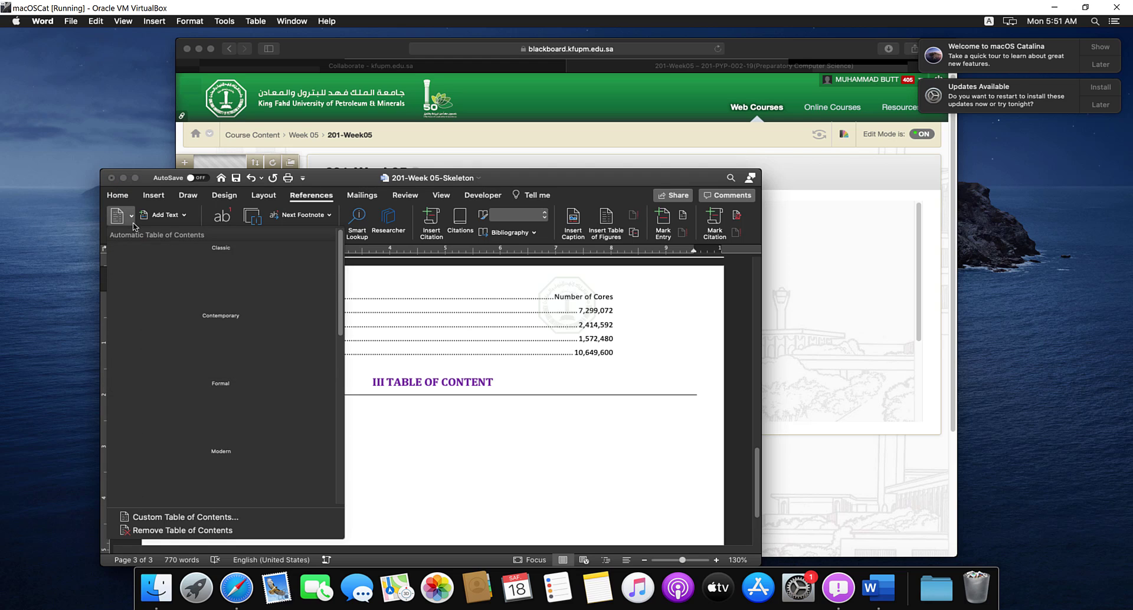
click(173, 517)
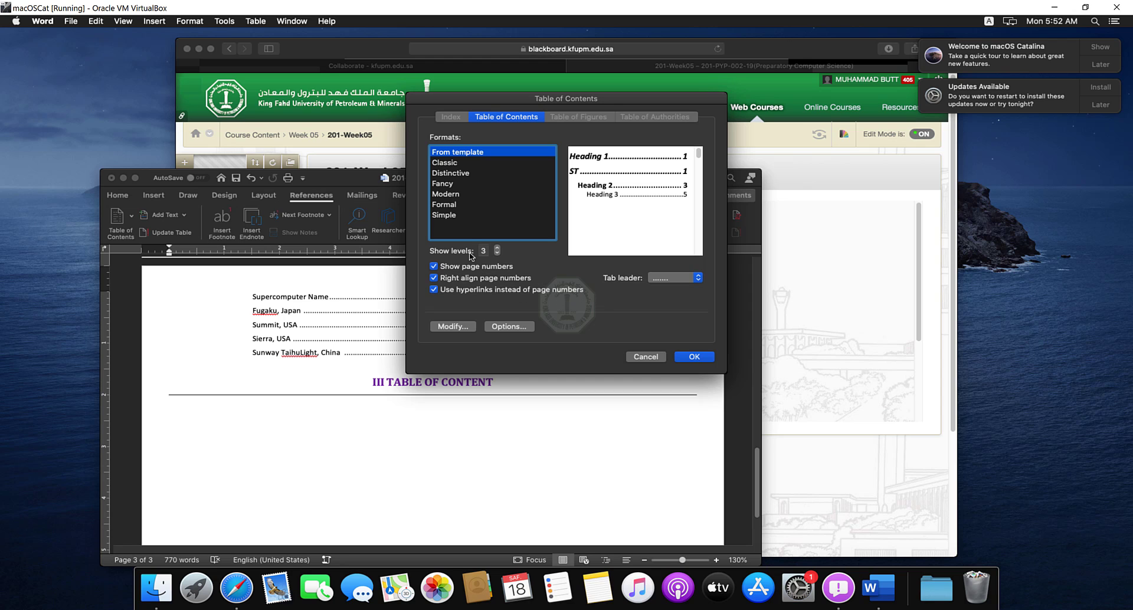
click(461, 174)
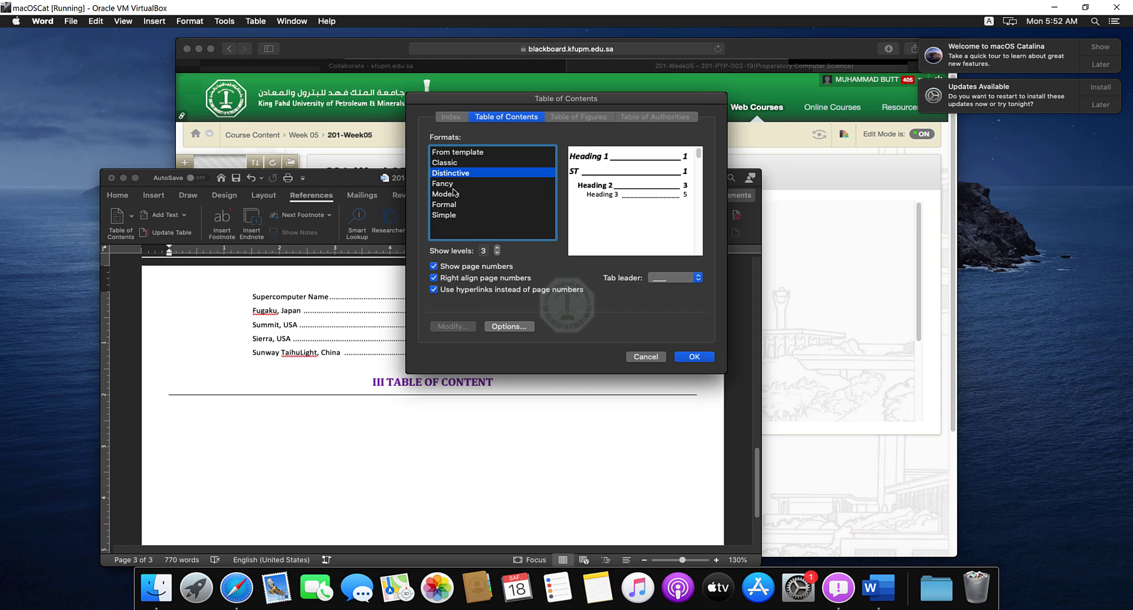
click(445, 205)
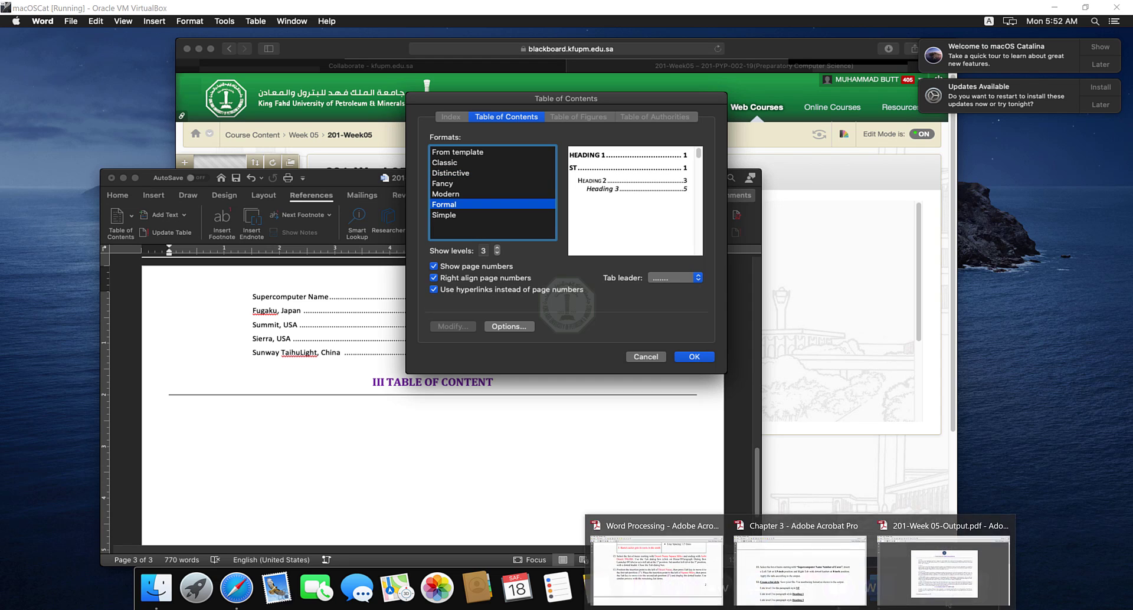
Switch to the Chapter 3 PDF in Adobe Acrobat and check the format required for the table of contents in instruction 13
click(774, 570)
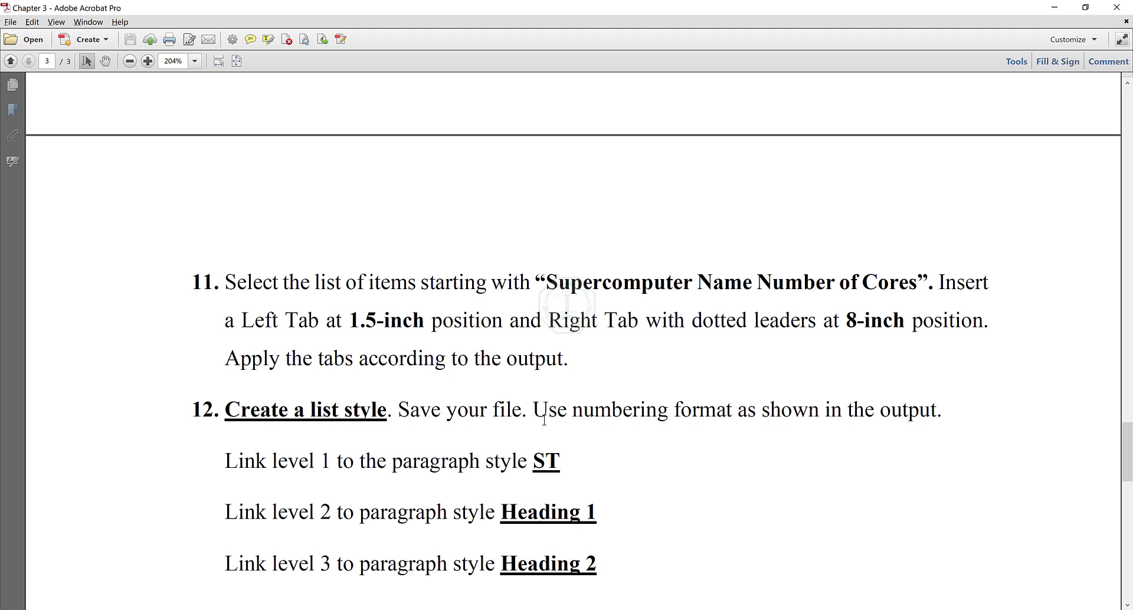
scroll(544, 420, down, 5)
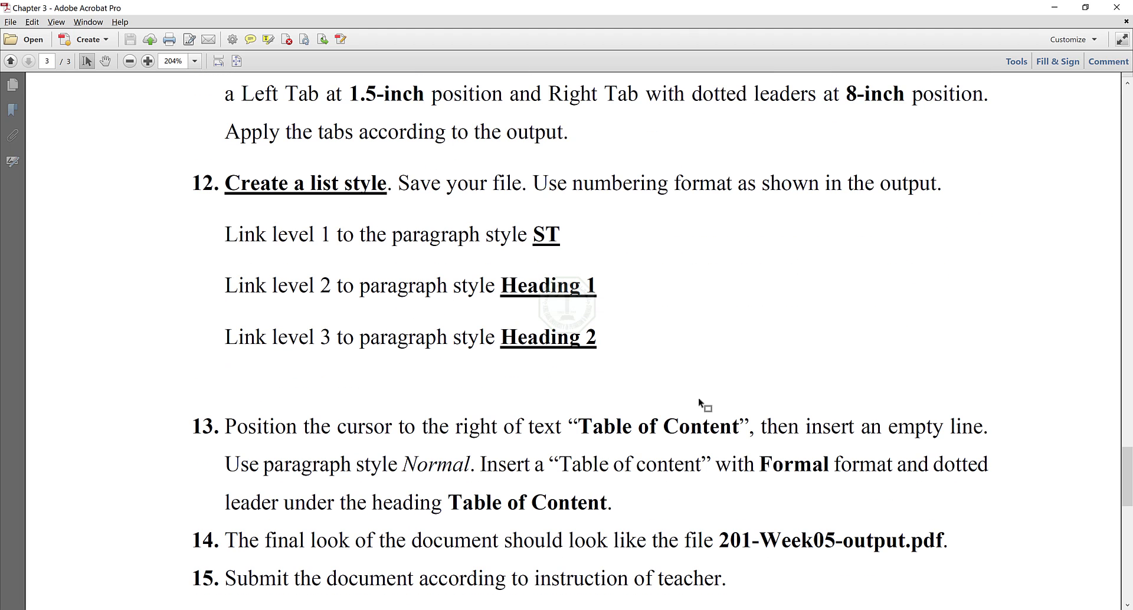
double_click(786, 457)
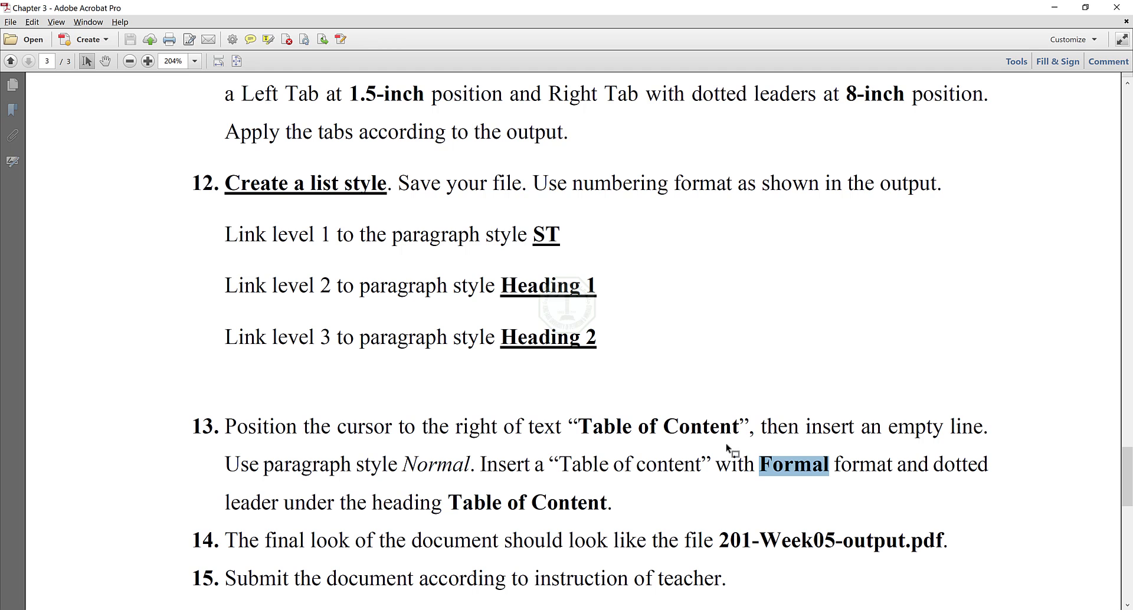
Switch back to Word and choose the dotted tab leader for the table of contents
click(1054, 7)
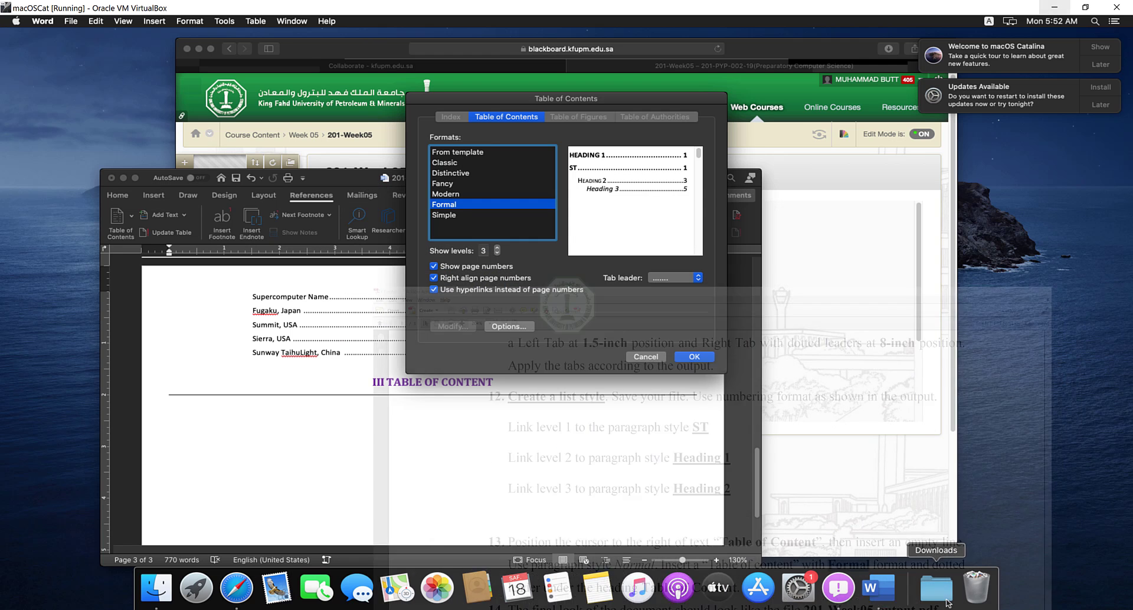
click(669, 281)
click(669, 280)
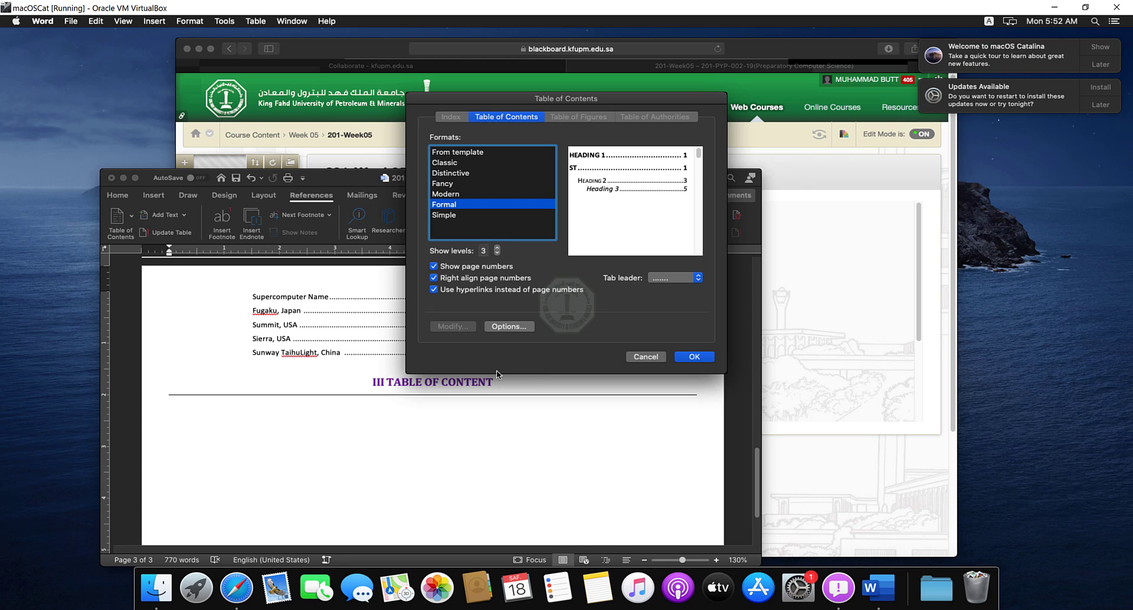
Check in the Chapter 3 PDF which paragraph styles levels 1 to 3 are linked to, and return to Word
mouse_move(774, 609)
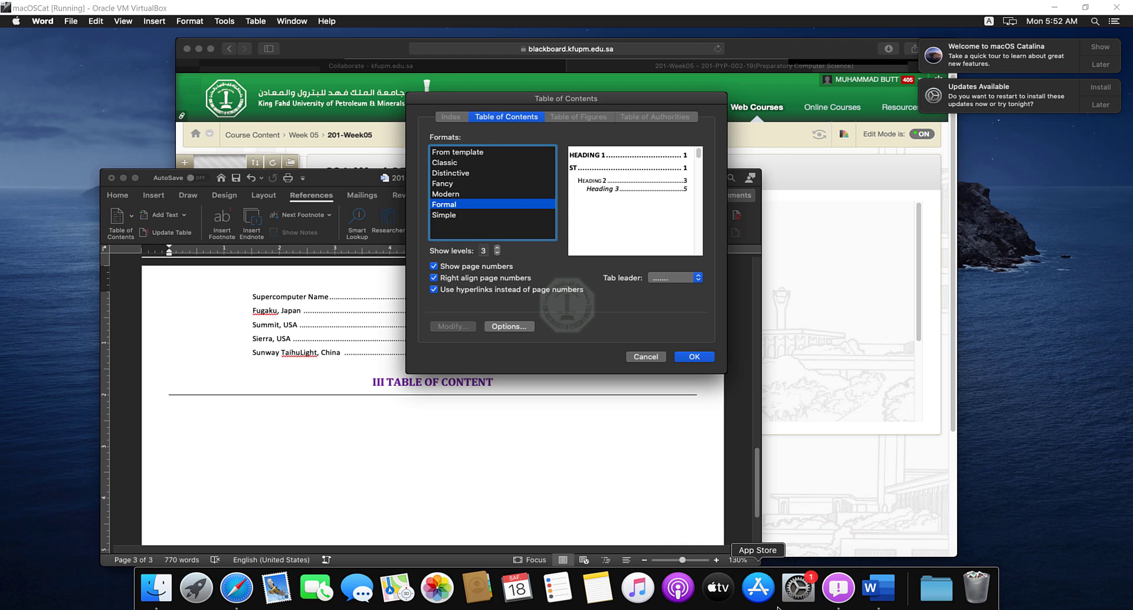
click(792, 573)
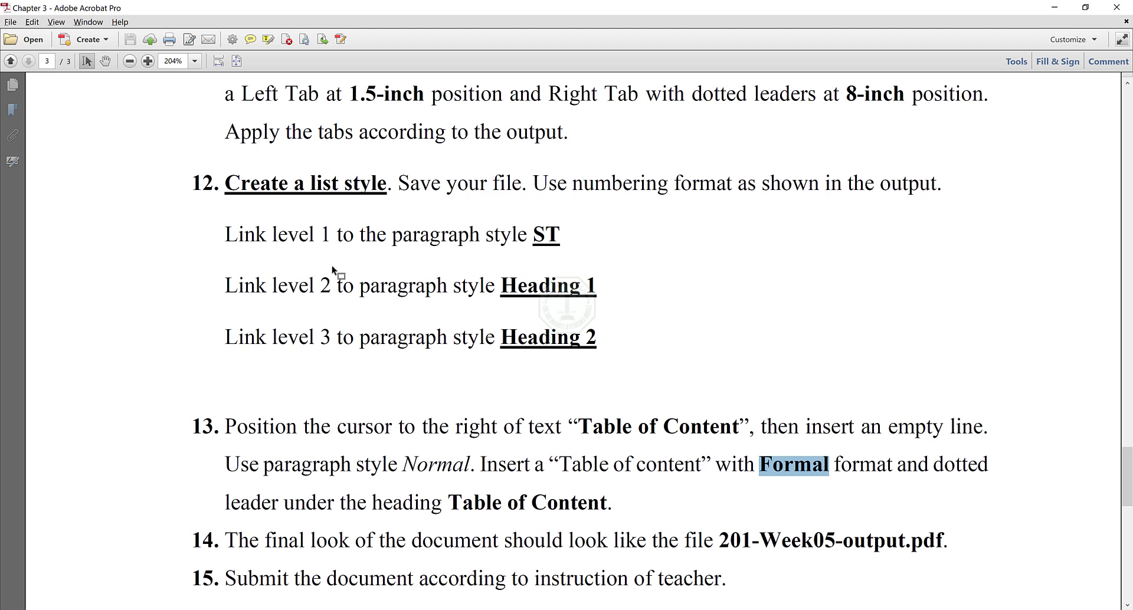
drag(328, 239, 323, 291)
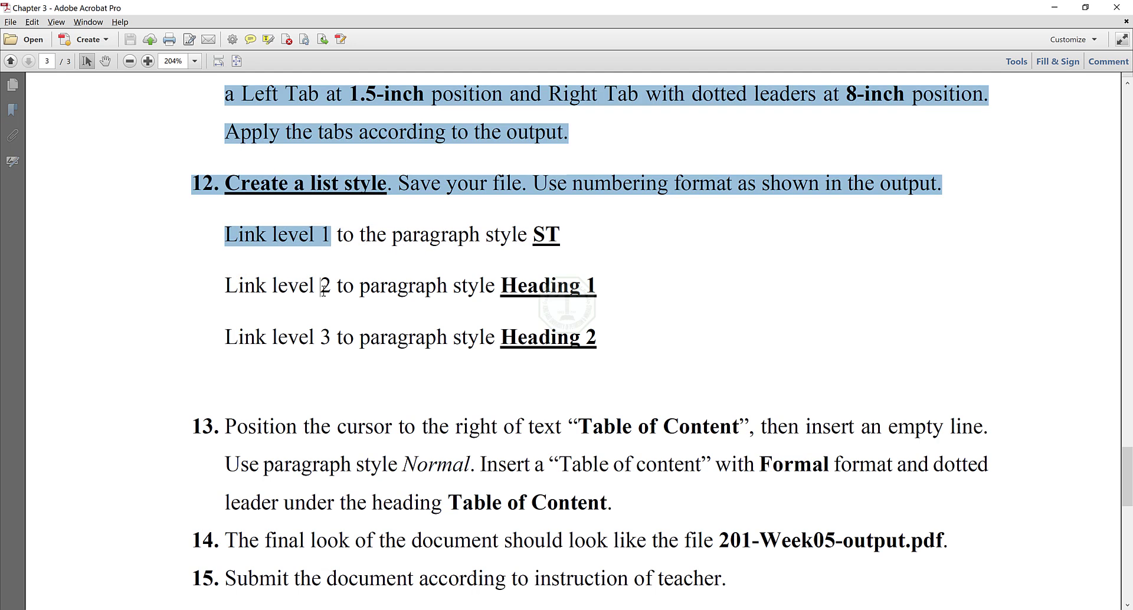
click(323, 290)
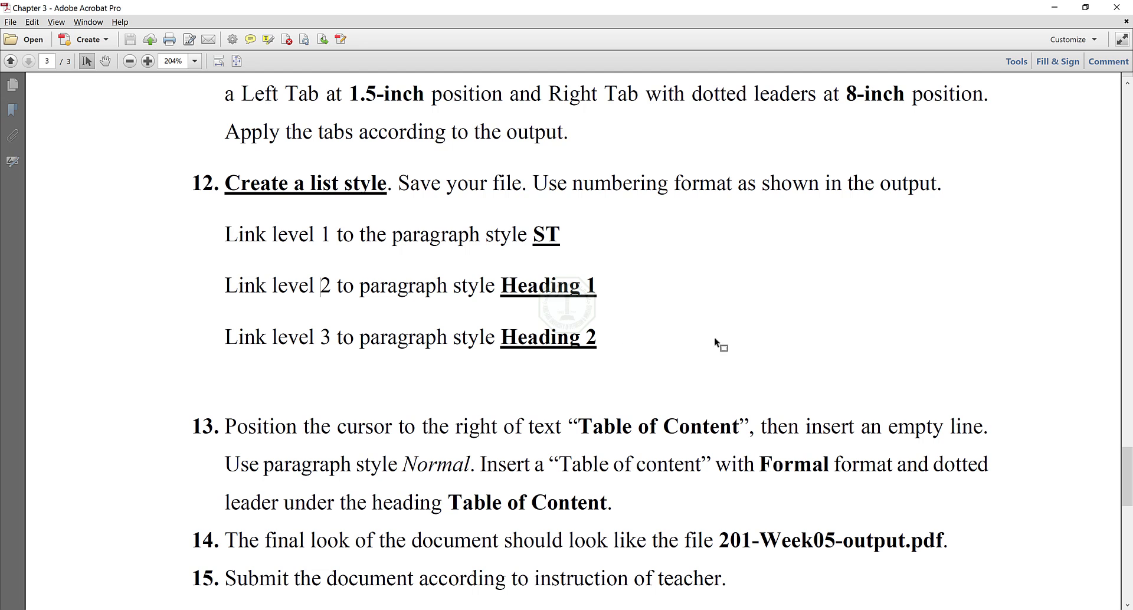
click(1053, 8)
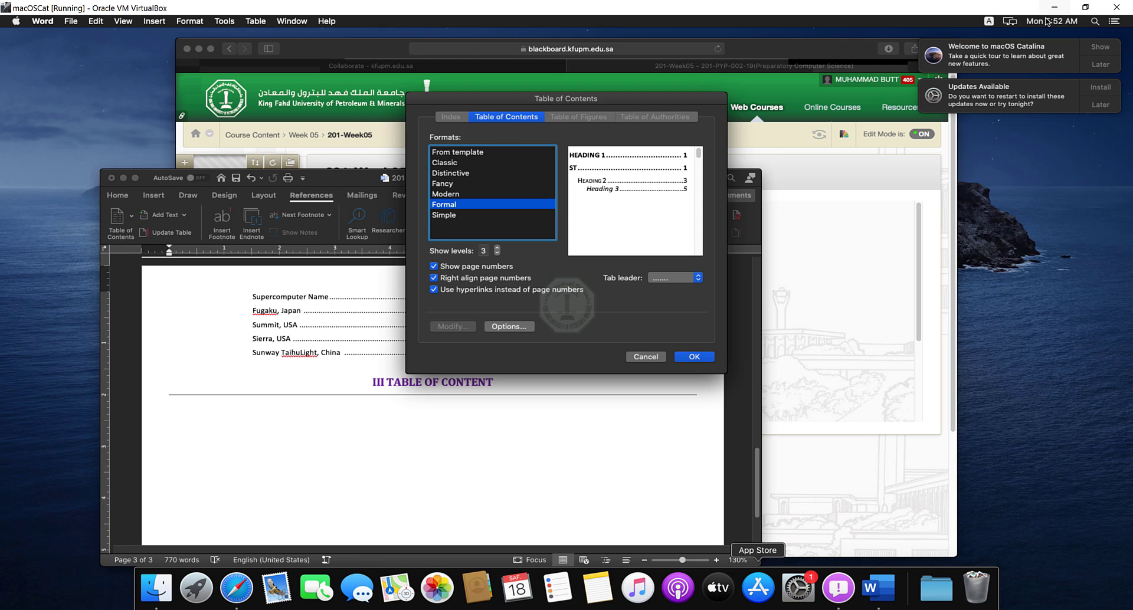
Open the table of contents options and clear the TOC levels of Heading 1, Heading 2 and Heading 3
click(482, 249)
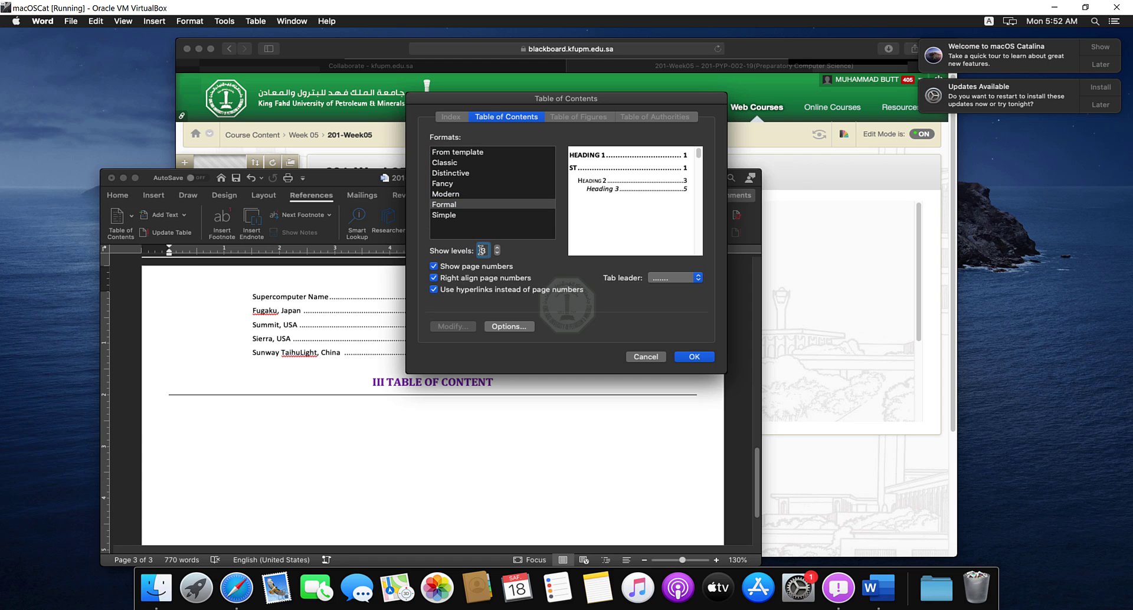
click(511, 327)
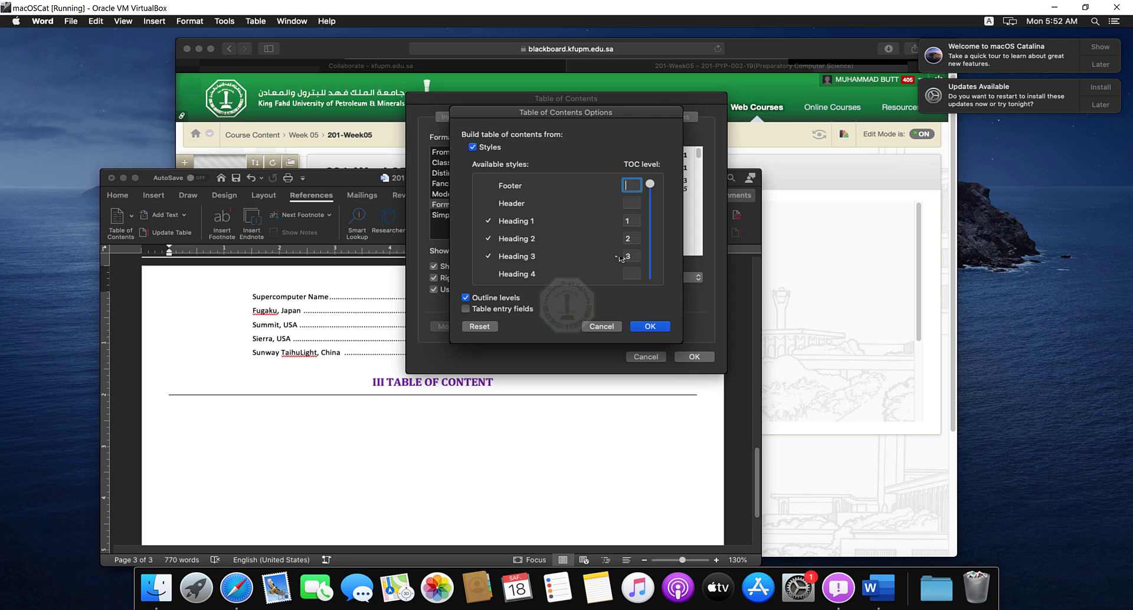
click(632, 221)
key(BackSpace)
key(Tab)
key(BackSpace)
key(Tab)
key(BackSpace)
Assign TOC level 2 to Heading 1 and TOC level 3 to Heading 2, and insert the table of contents
drag(650, 184, 652, 275)
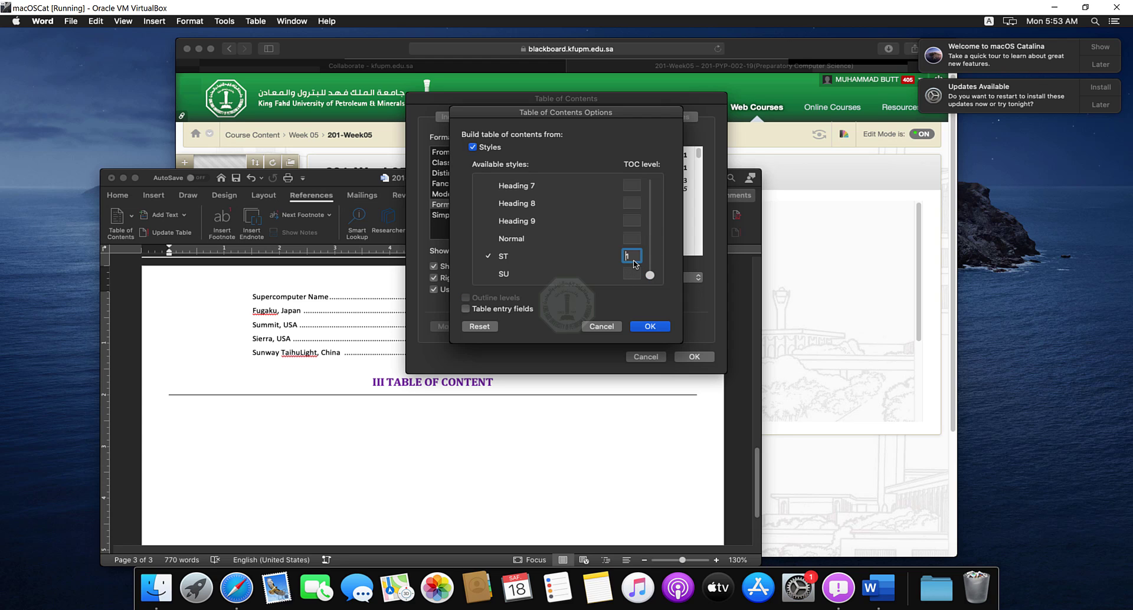
click(651, 220)
drag(650, 217, 650, 196)
click(634, 201)
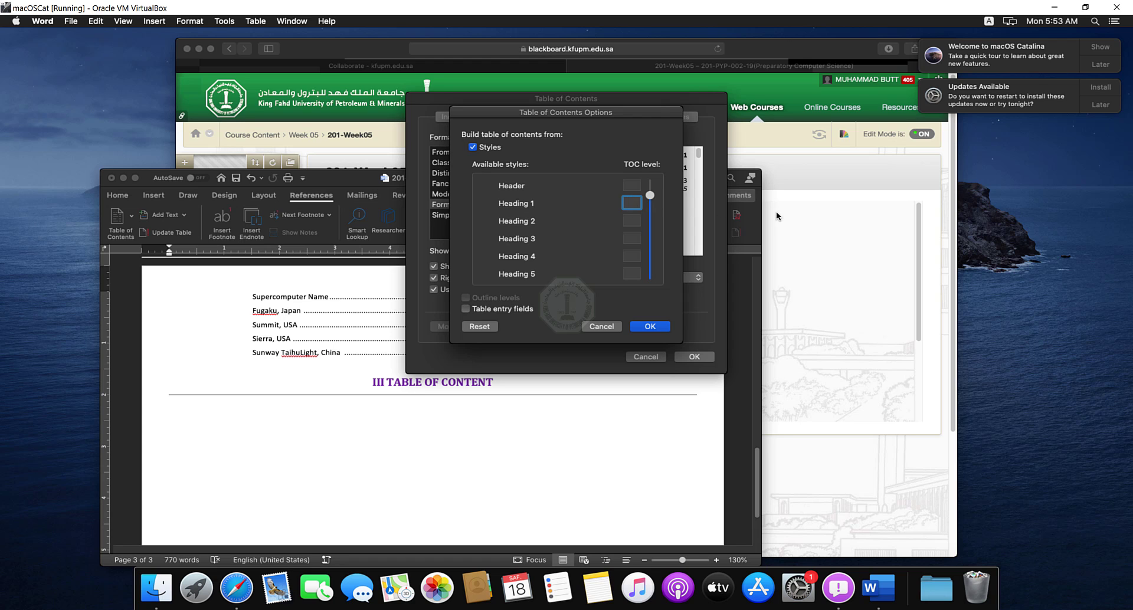
text(2)
key(Tab)
text(3)
click(667, 327)
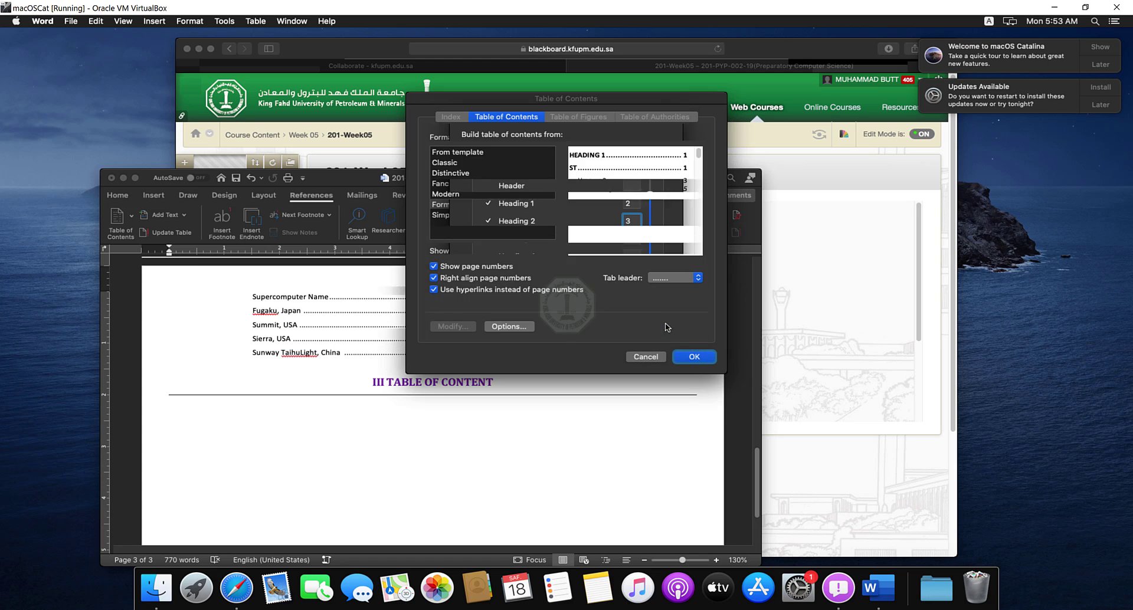
click(694, 358)
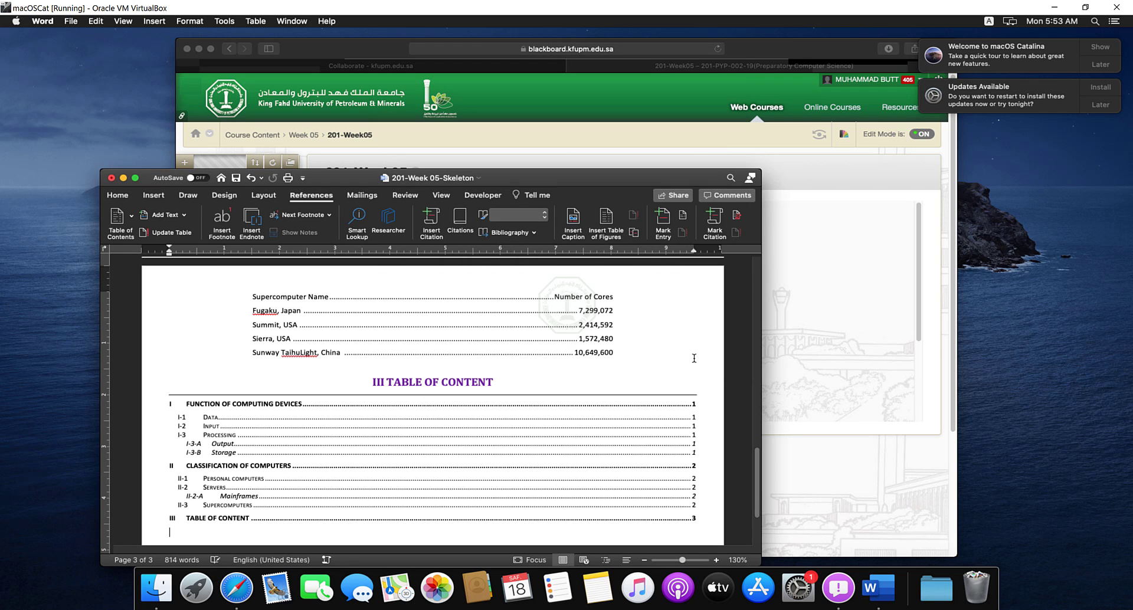